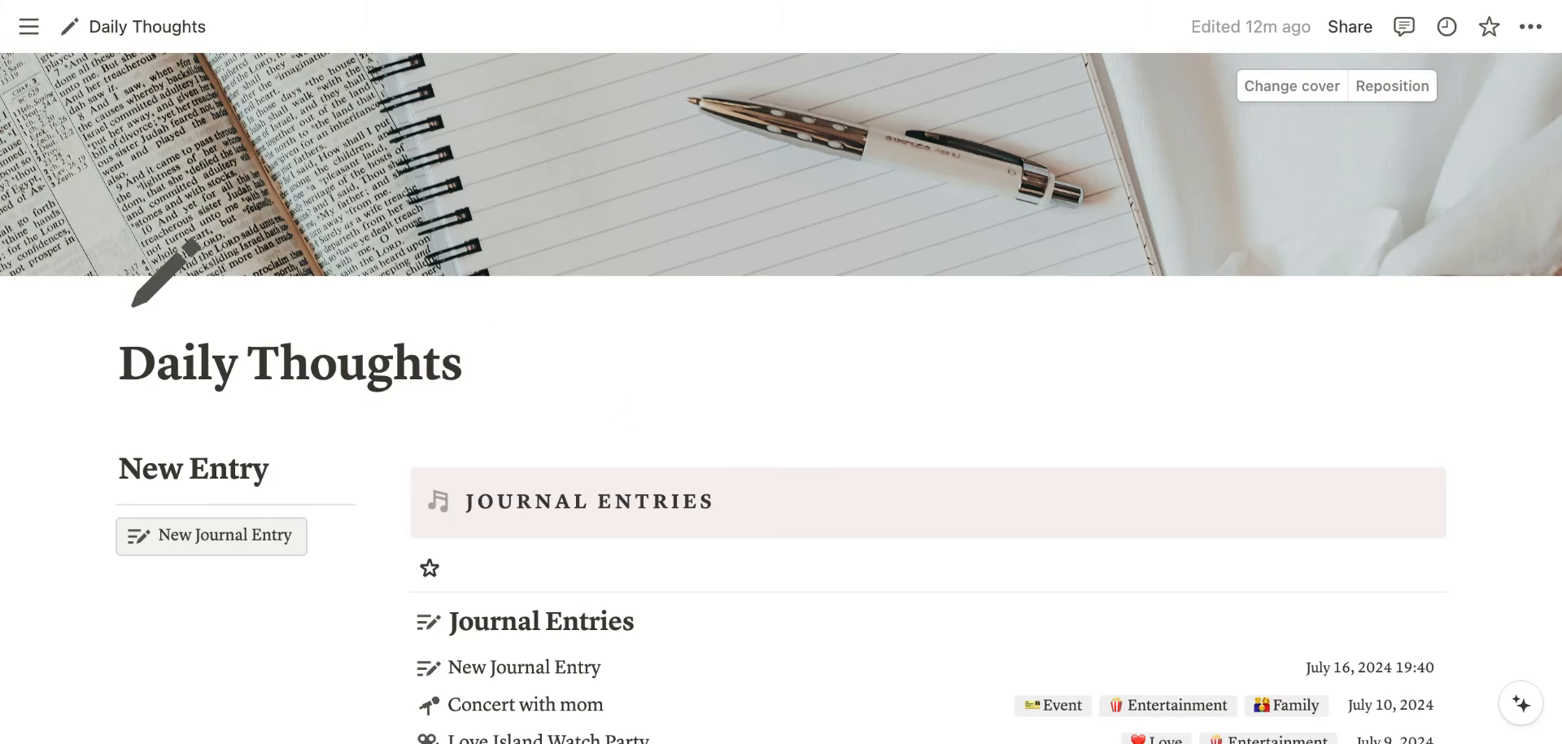
Create a new journal entry from the New Entry section of the Daily Thoughts page.
scroll(781, 399, down, 1)
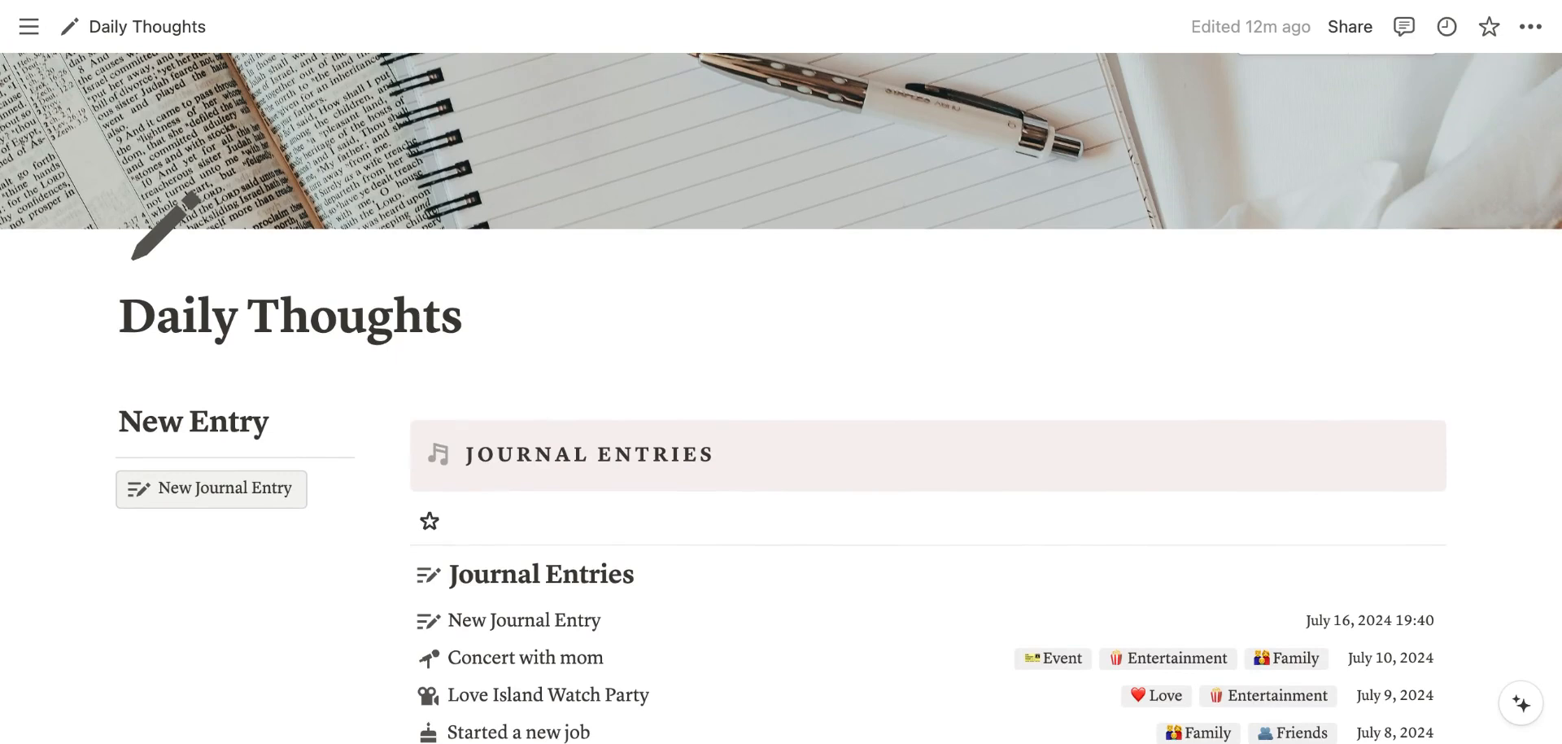
scroll(781, 398, down, 1)
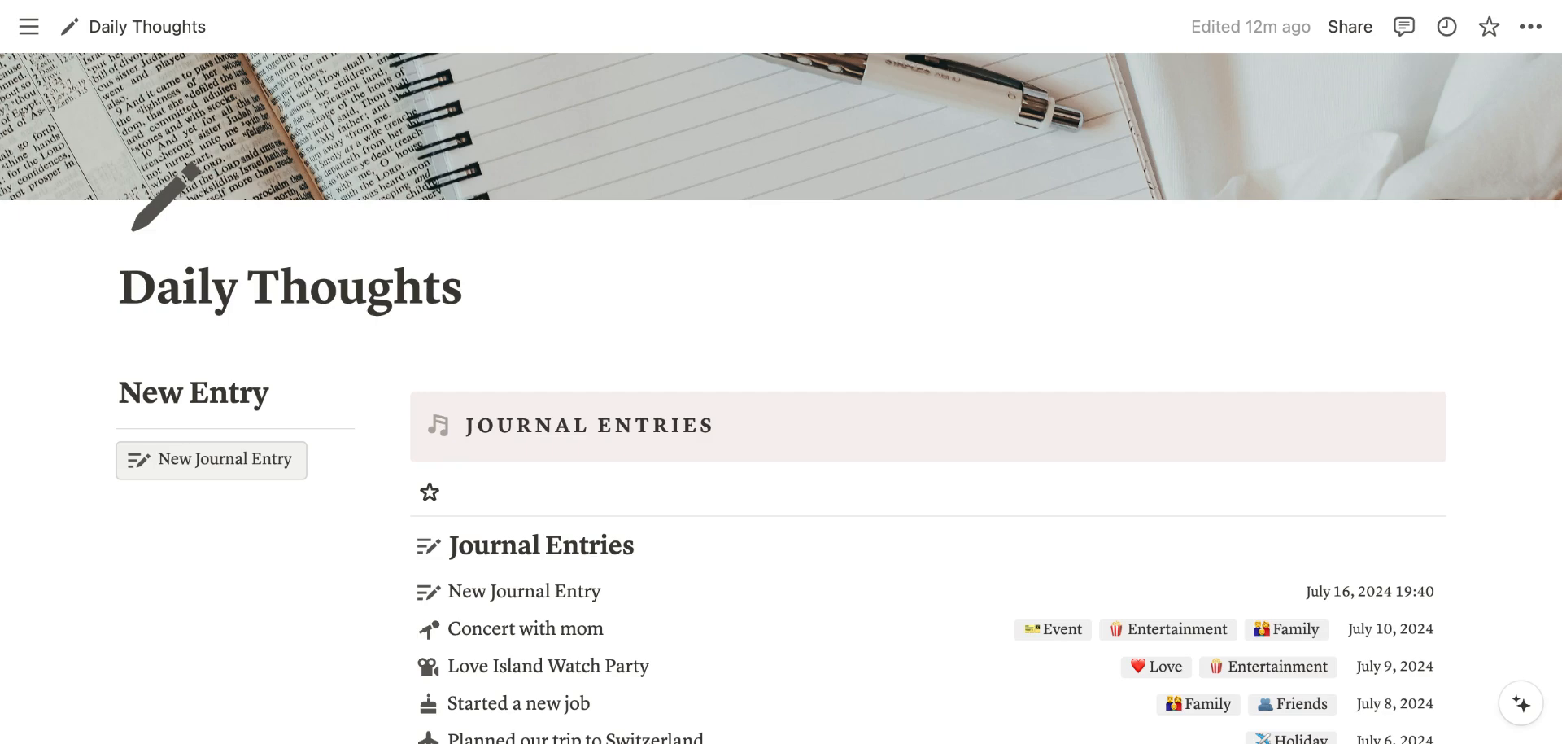
scroll(781, 407, down, 3)
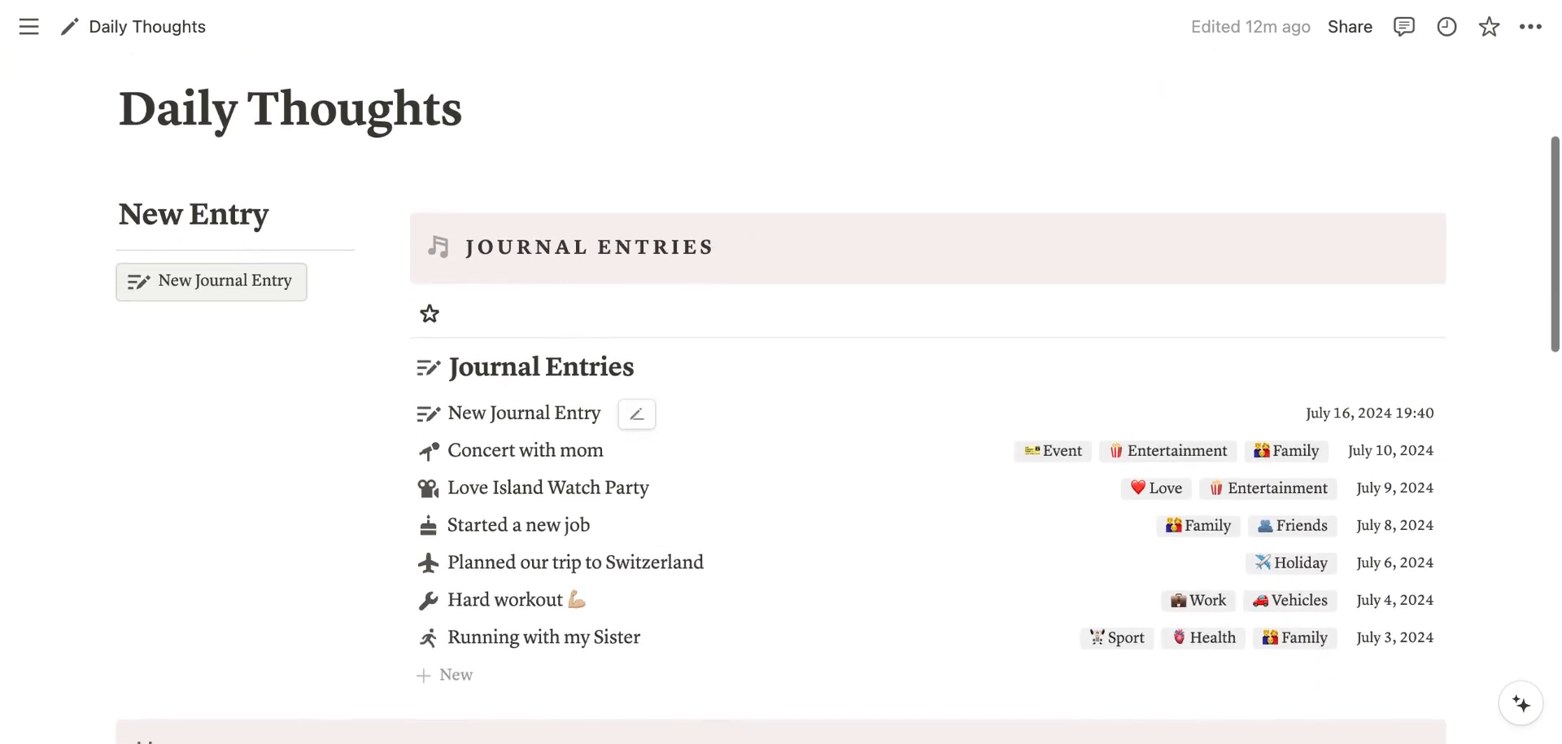
scroll(637, 413, down, 1)
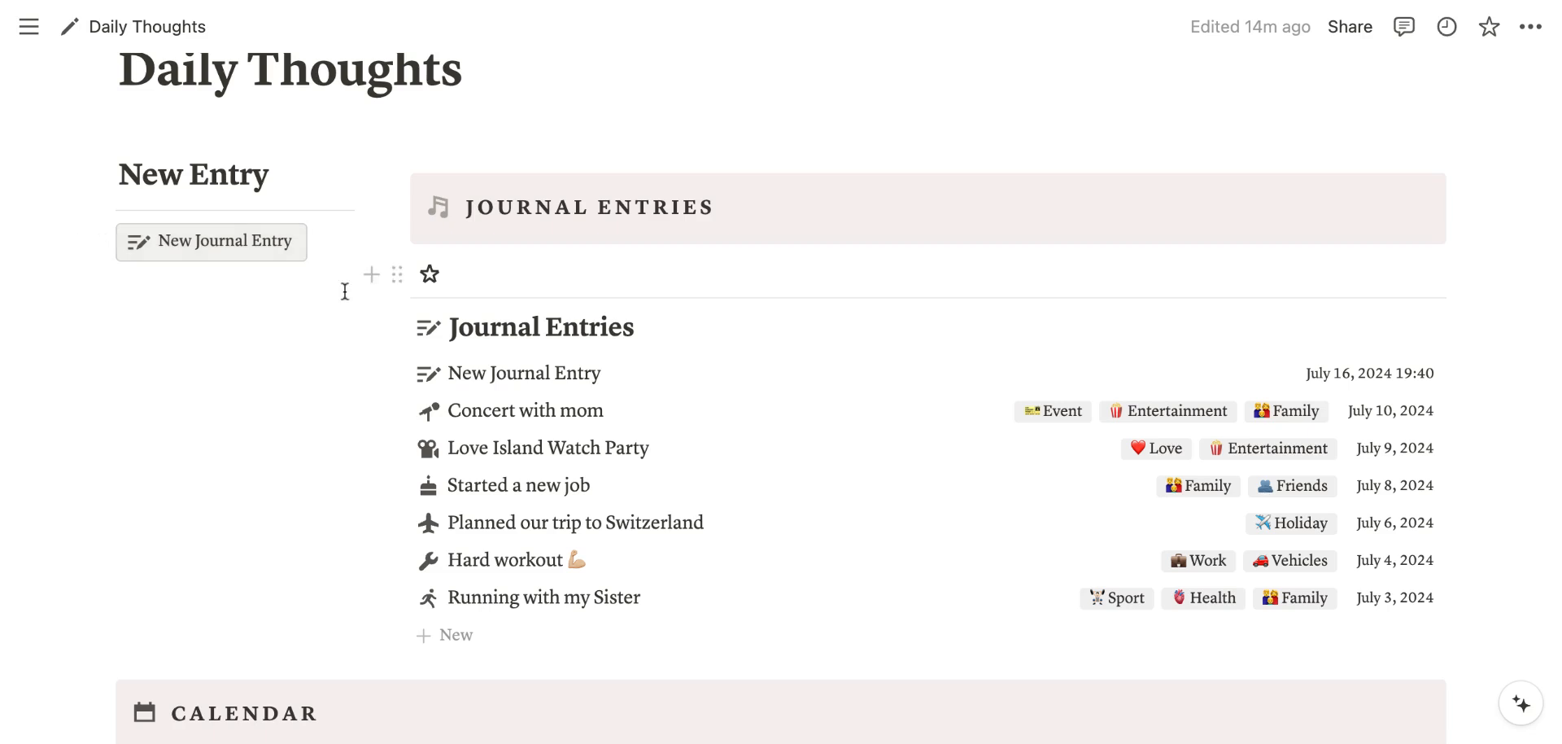
scroll(499, 372, up, 1)
scroll(500, 372, up, 2)
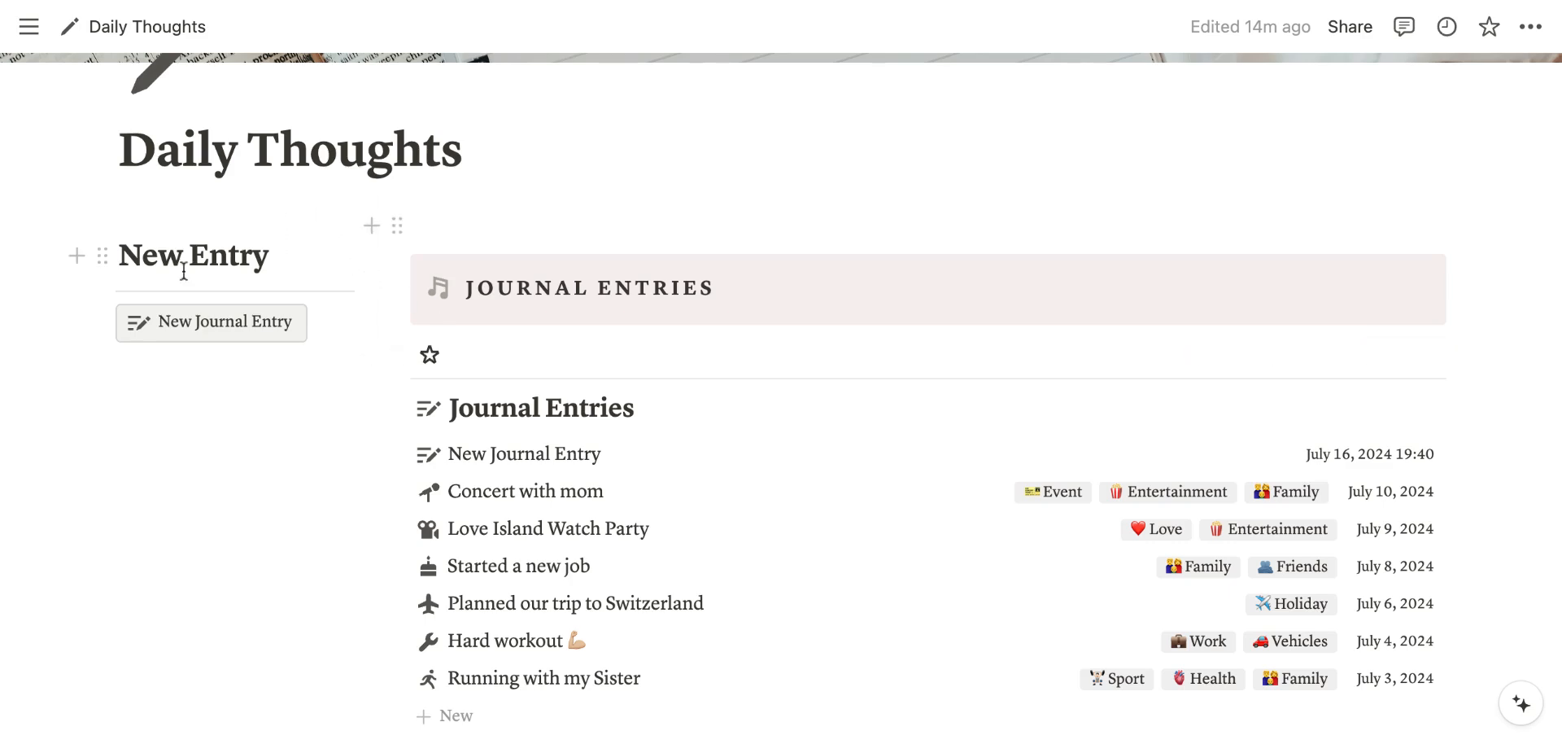
click(206, 332)
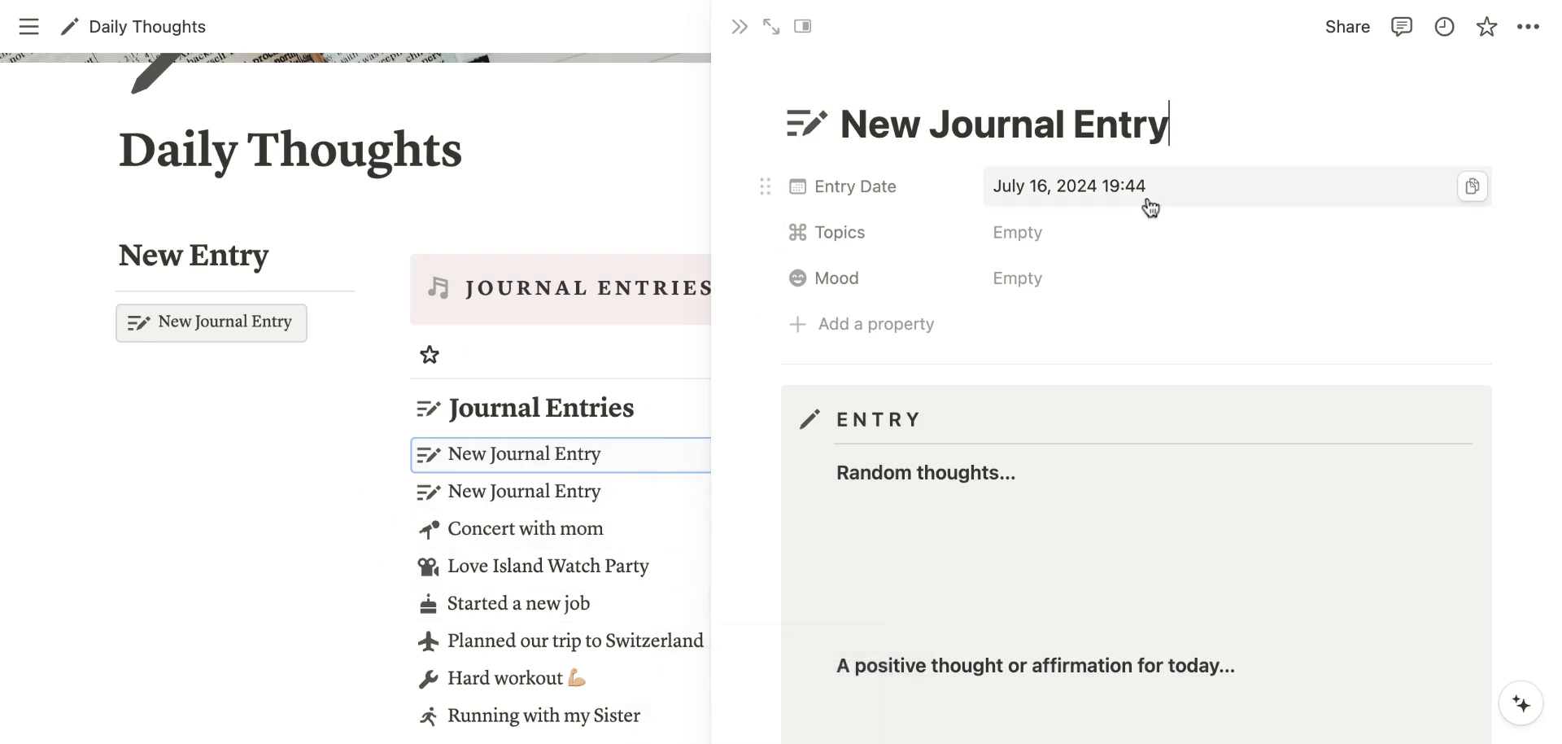
Examine the new entry's writing prompts, from random thoughts to the goal progress section, and return to its properties.
scroll(1102, 338, down, 3)
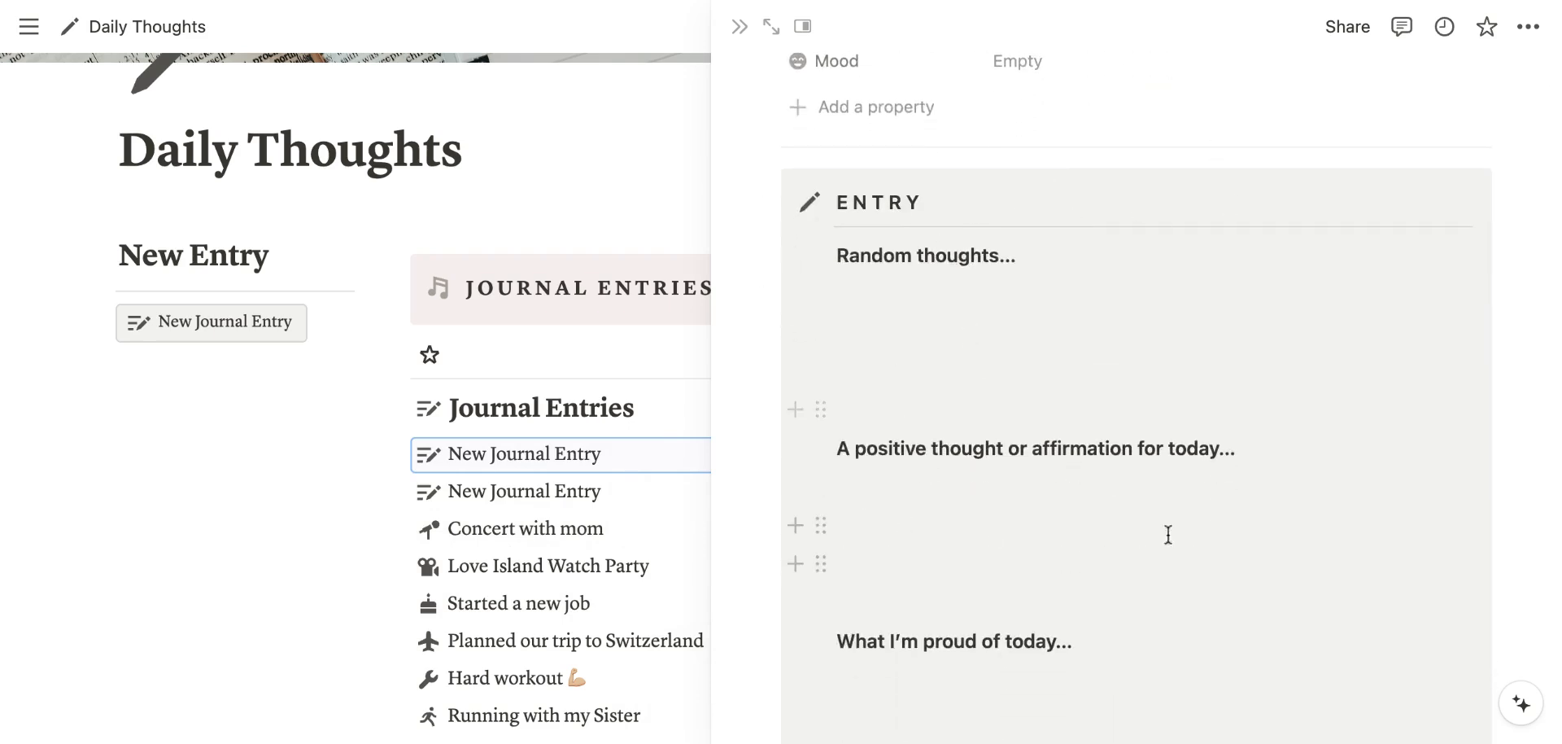
scroll(1217, 342, down, 4)
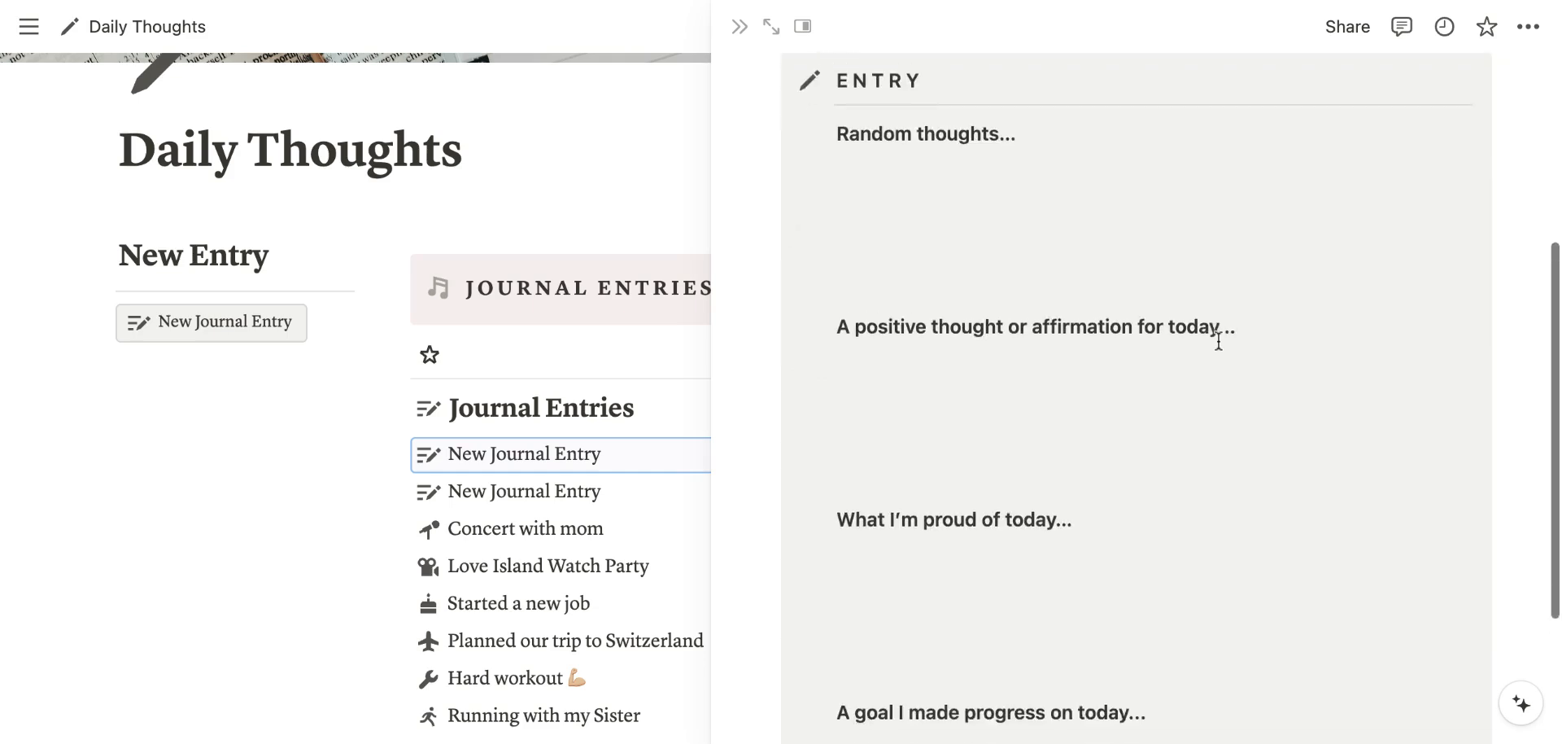
scroll(1218, 340, up, 3)
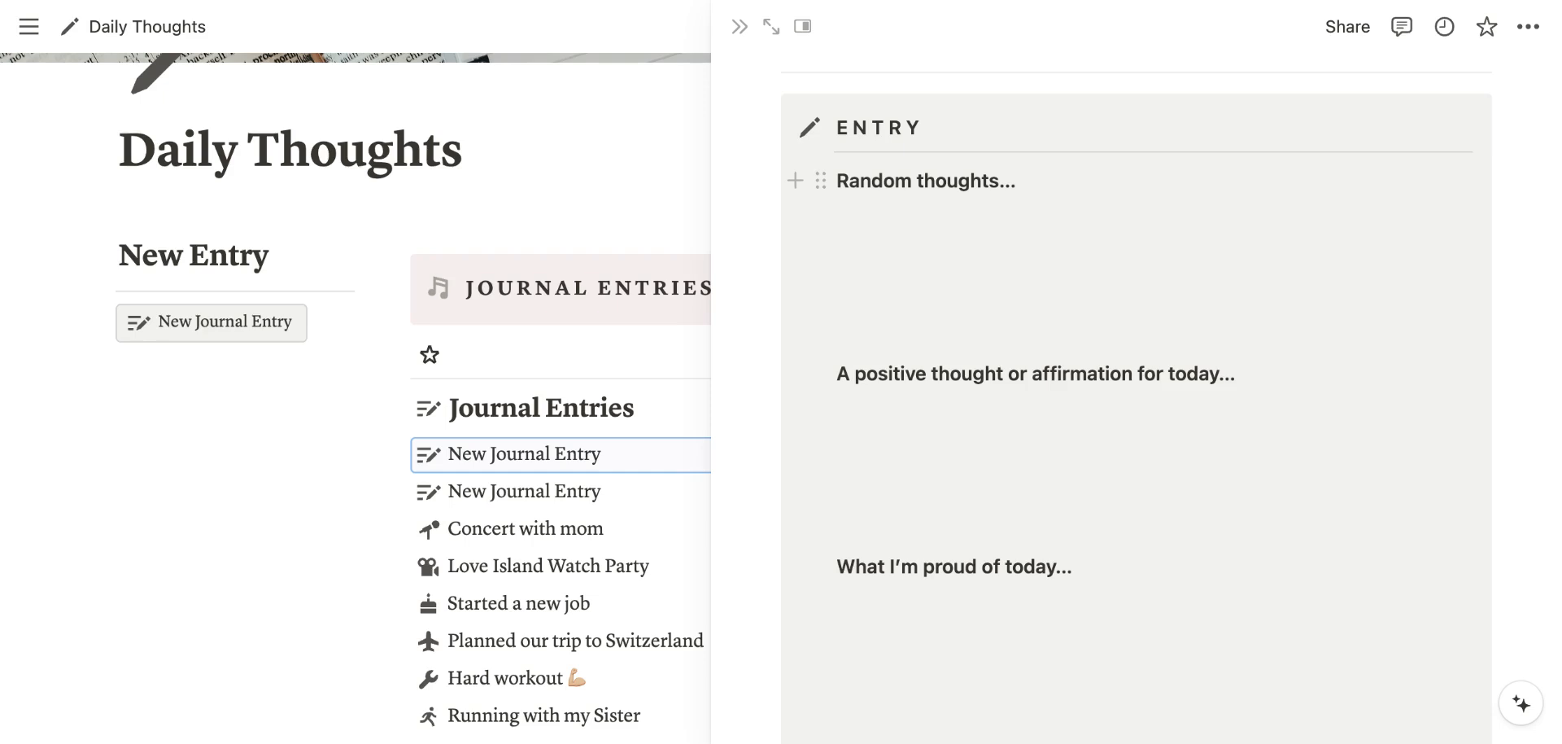
scroll(942, 230, down, 3)
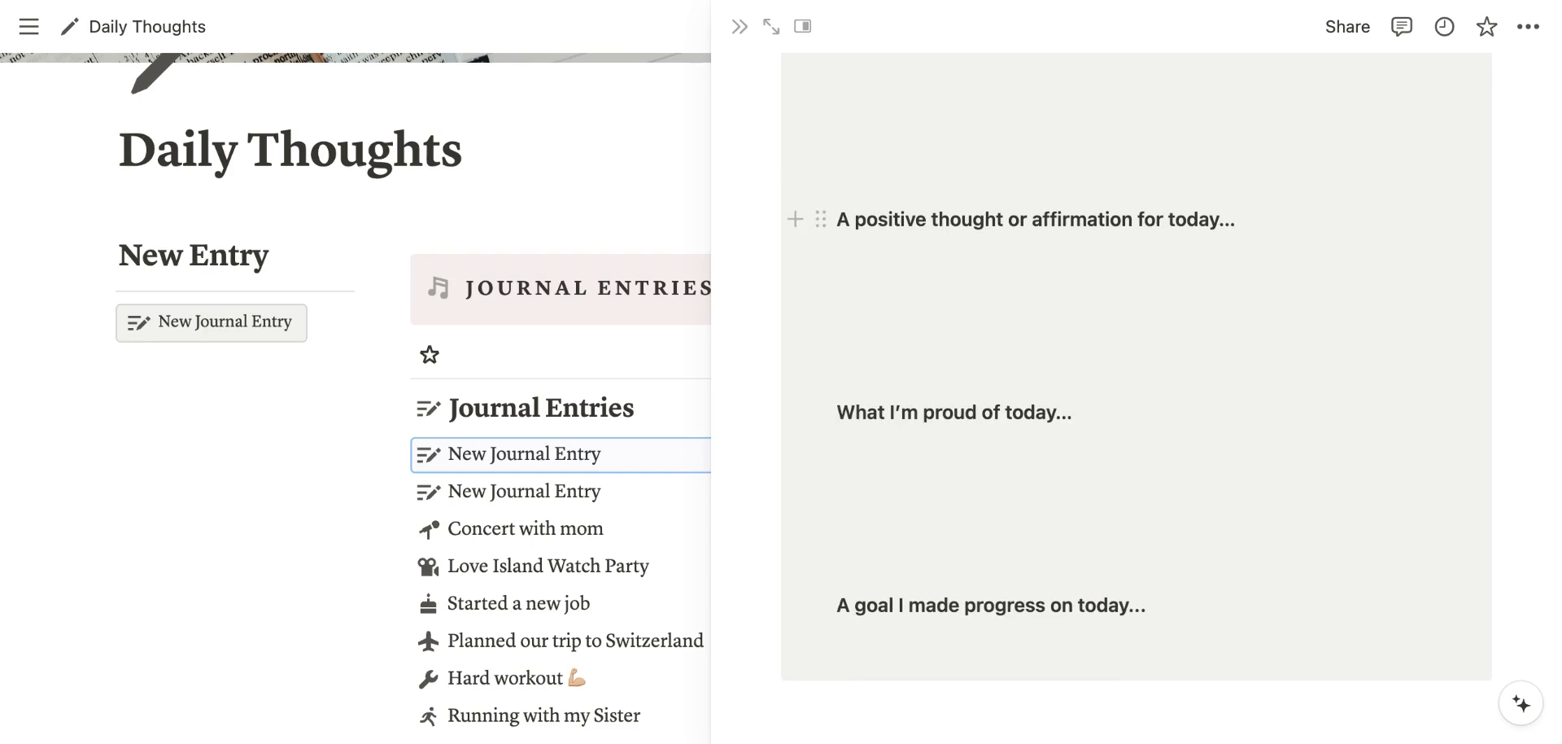
scroll(938, 419, down, 2)
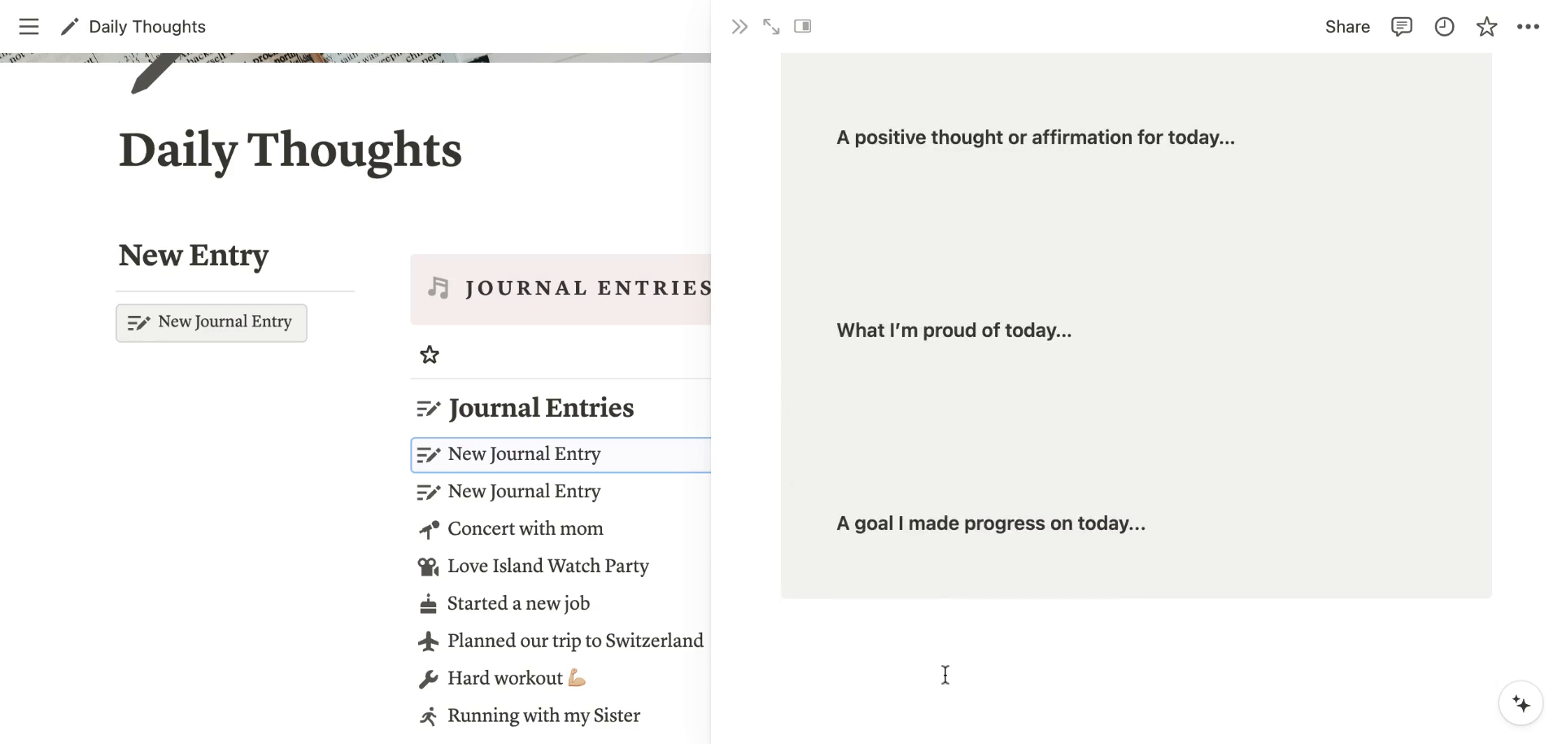
scroll(1019, 561, up, 1)
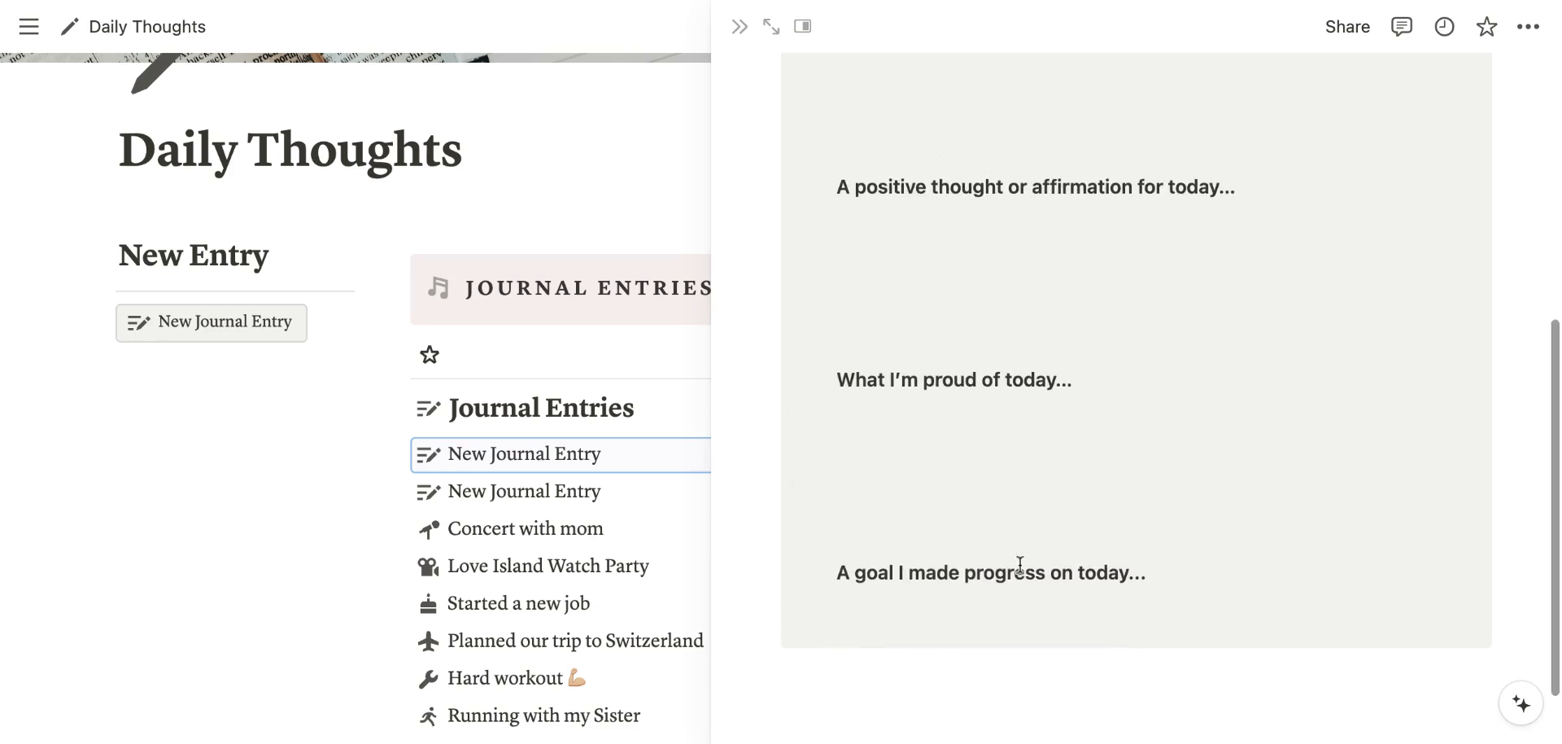
scroll(1136, 399, up, 3)
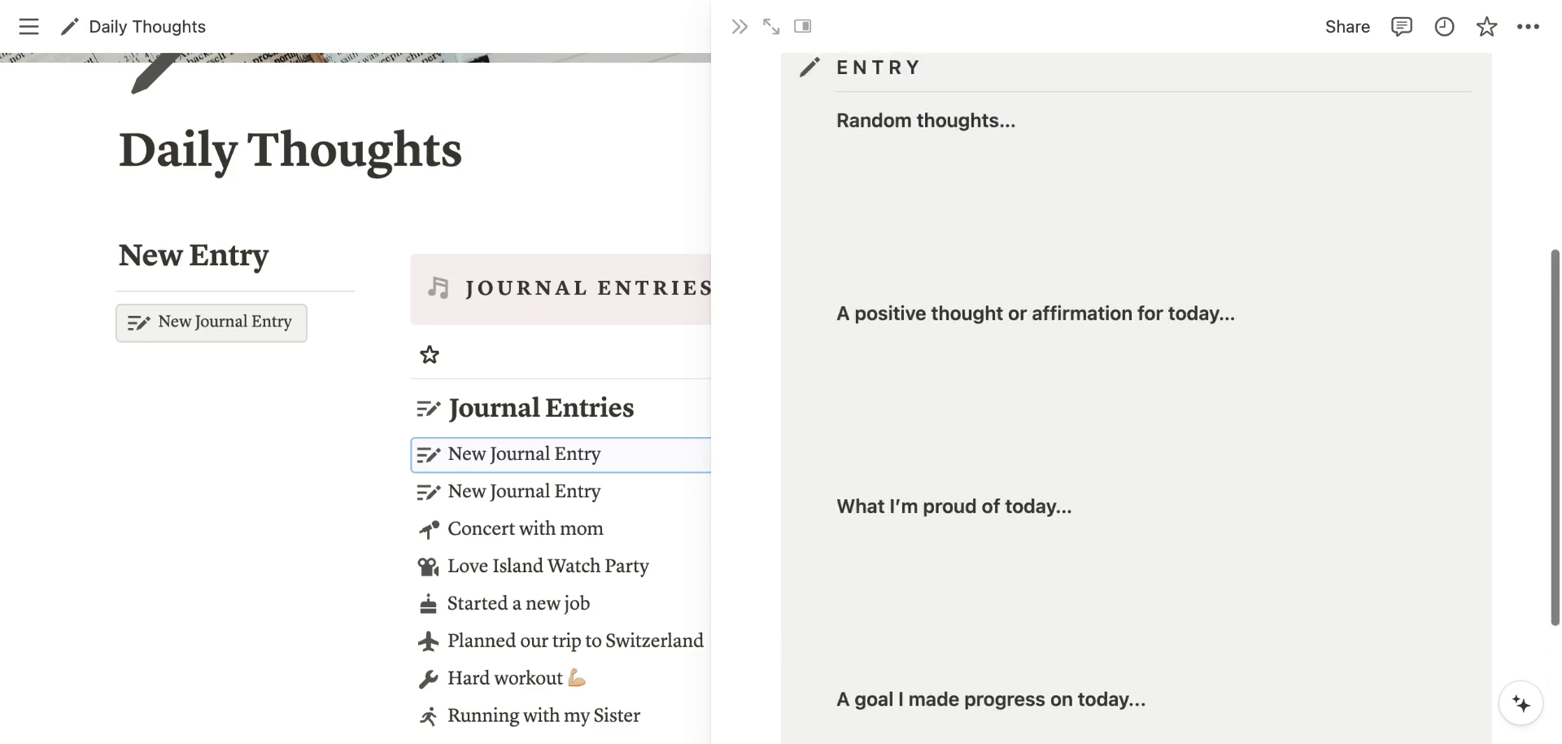
scroll(1136, 398, up, 5)
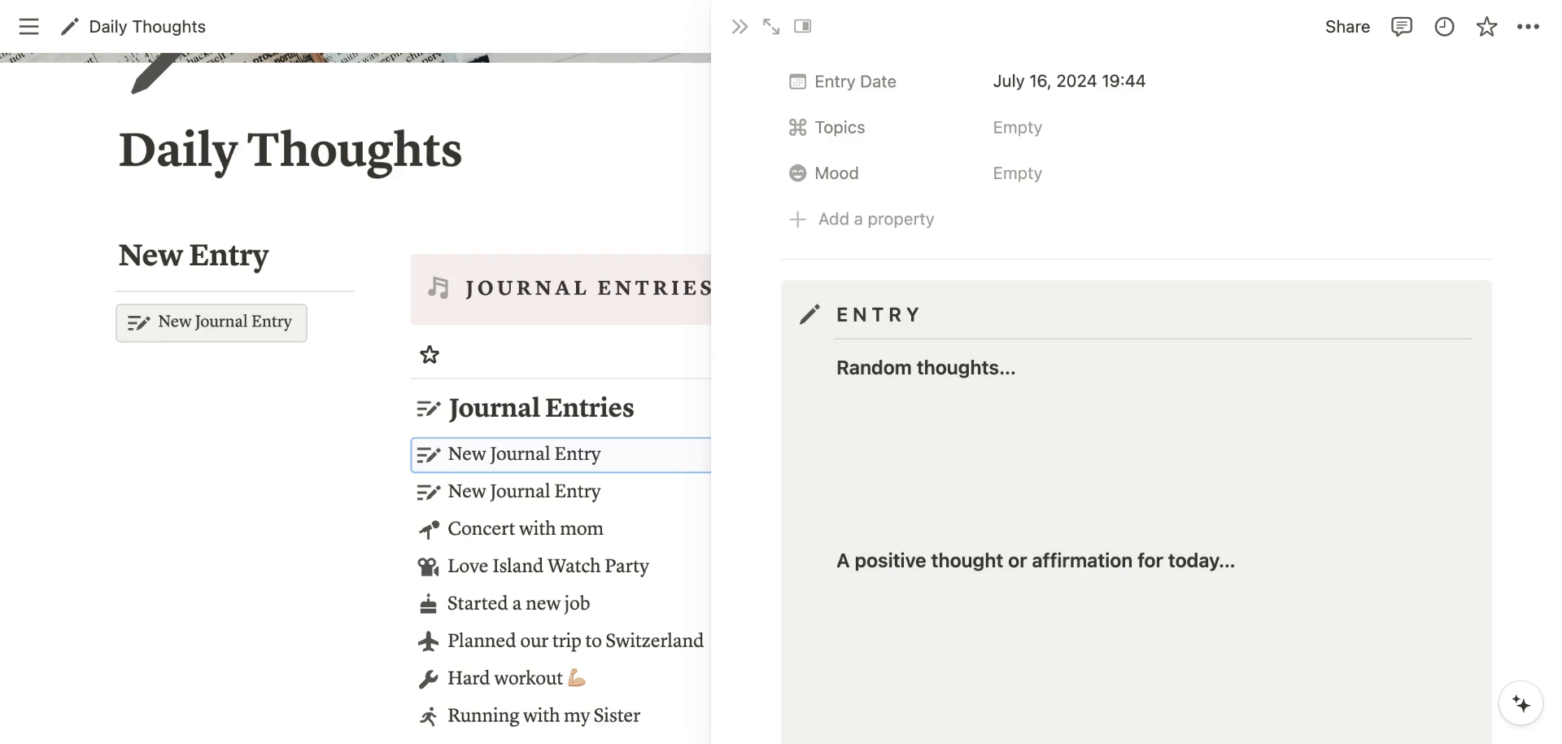
scroll(952, 433, up, 2)
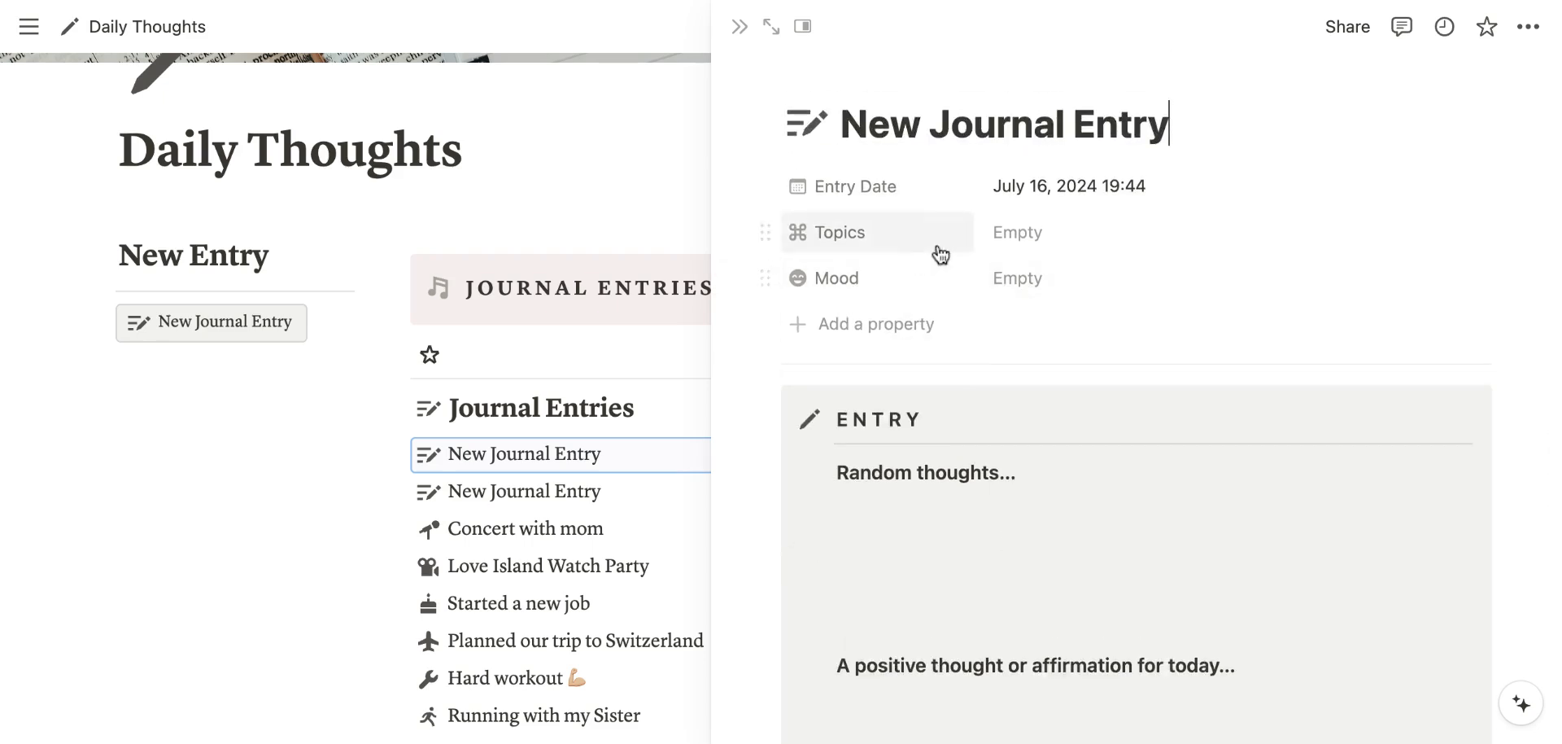
Set the new entry's topics to Living, School, Vehicles and Holiday.
click(1017, 238)
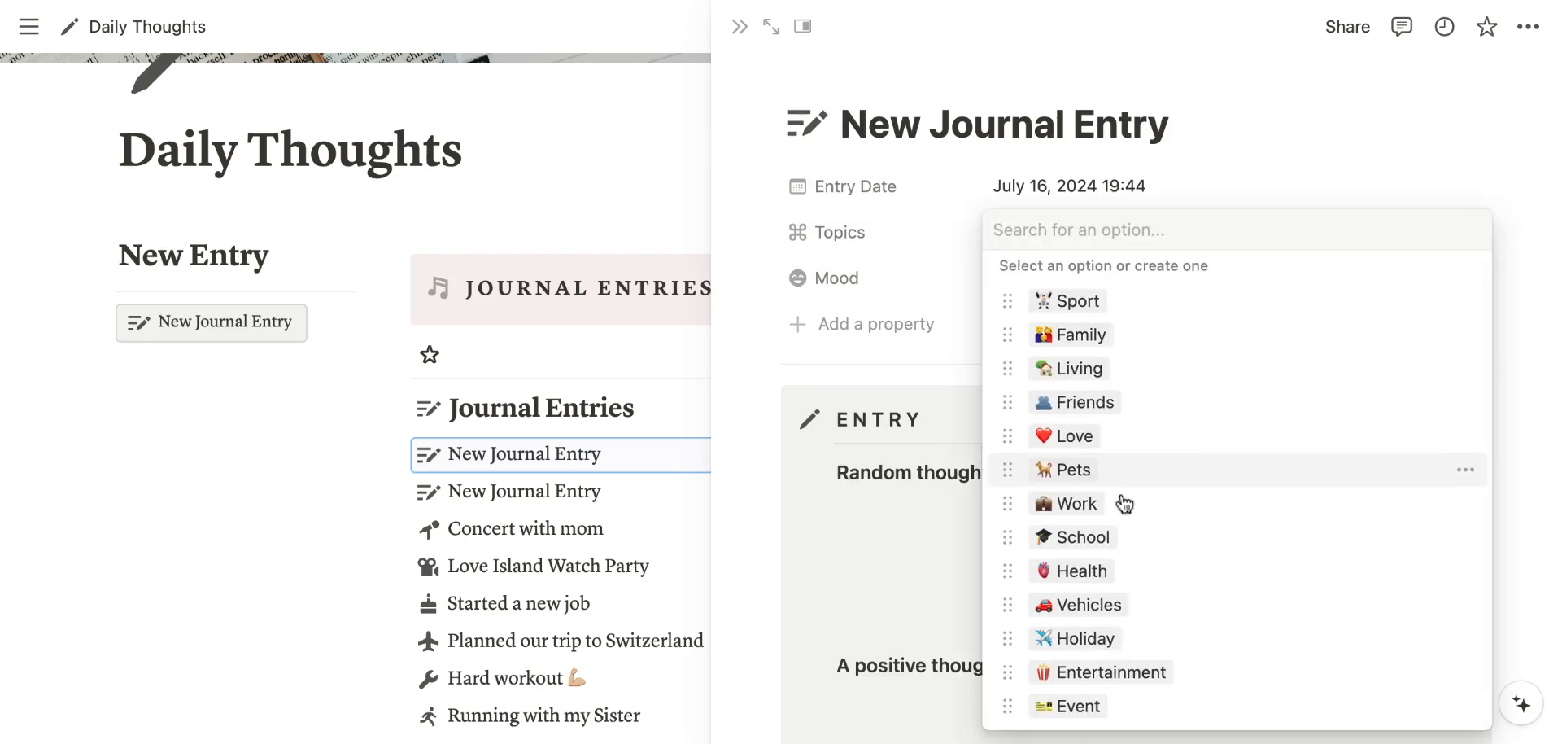
scroll(1124, 503, up, 1)
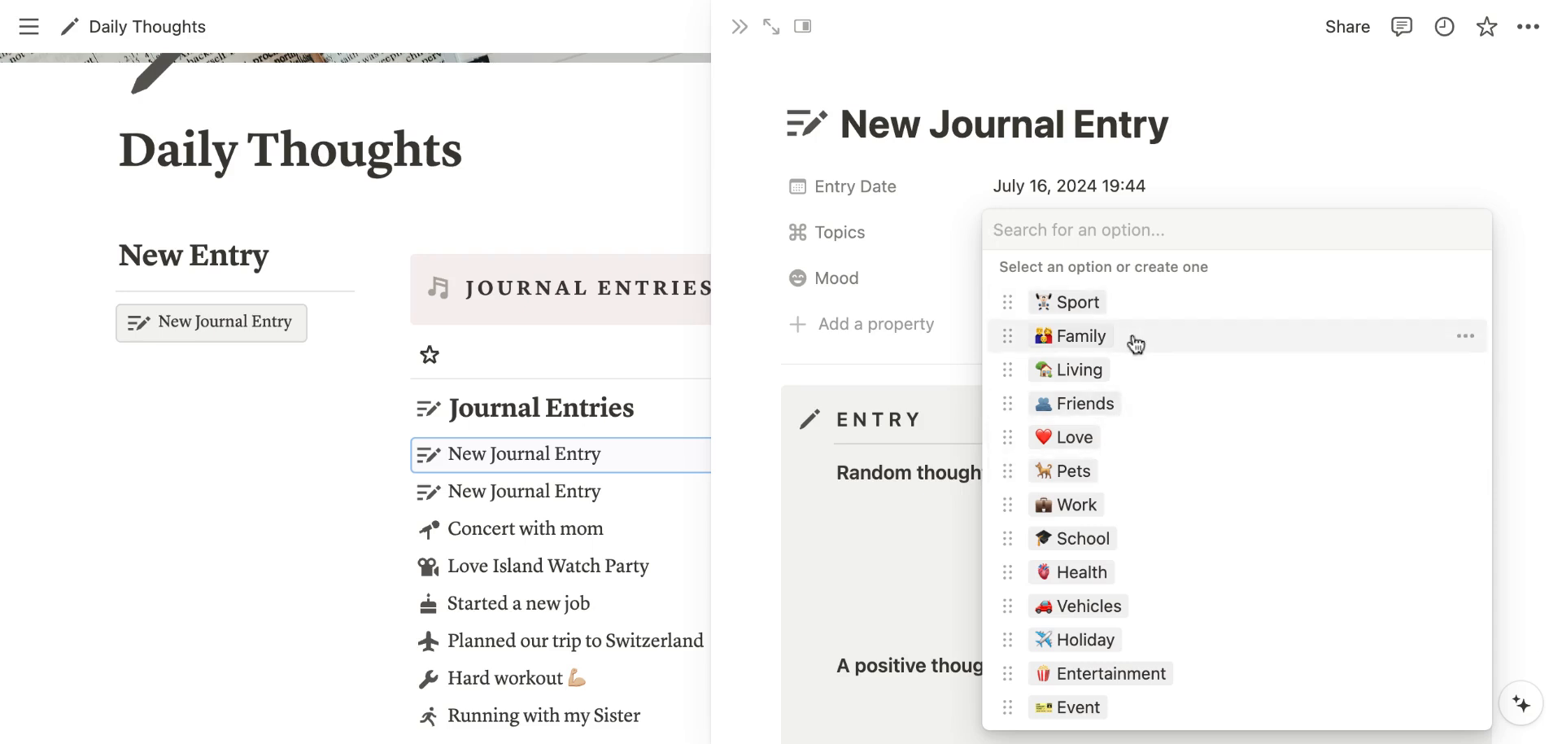
click(1128, 370)
click(1081, 293)
Look through the available options of the entry's Mood property, and close the entry.
click(1087, 294)
scroll(1120, 585, down, 1)
scroll(1120, 584, down, 8)
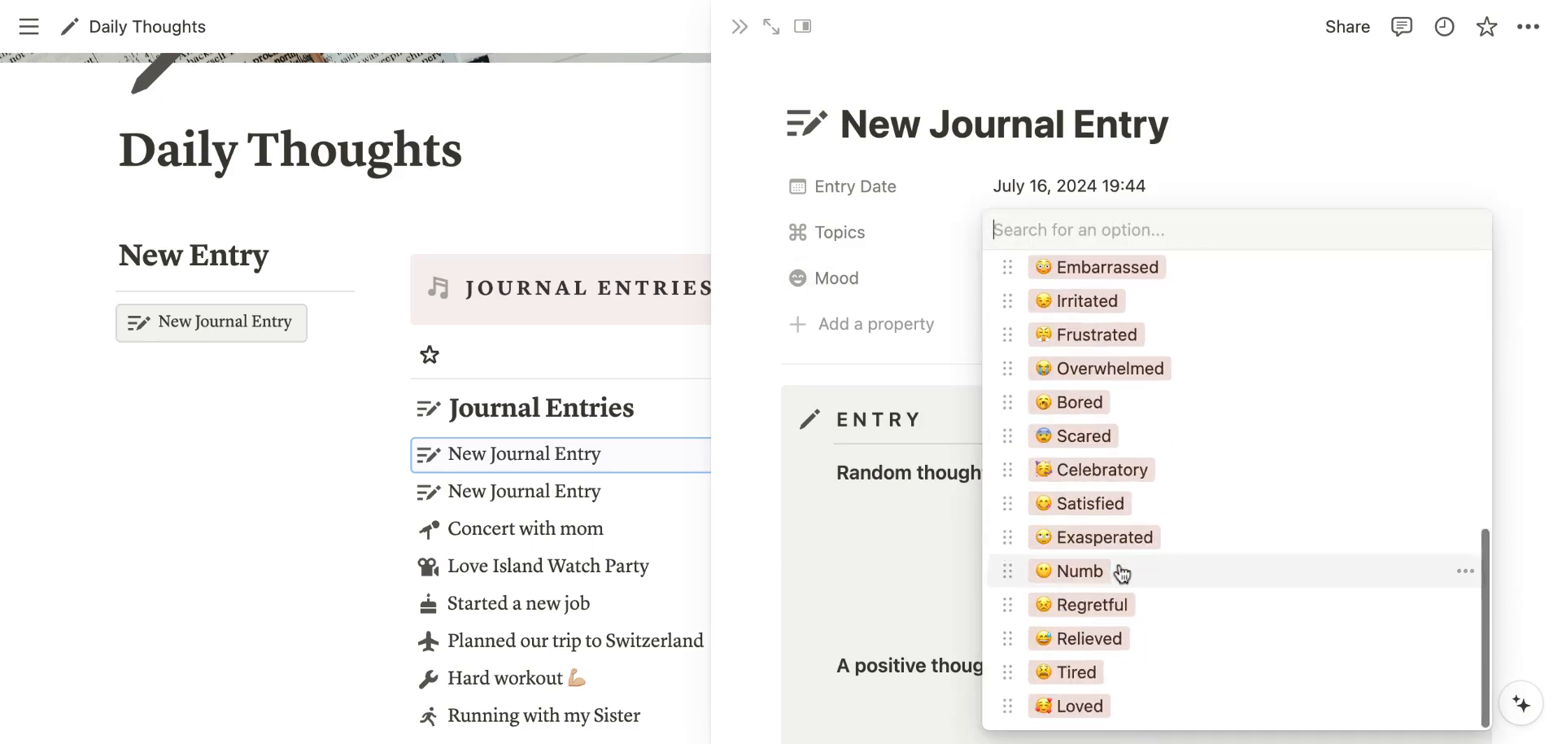
scroll(1122, 573, up, 8)
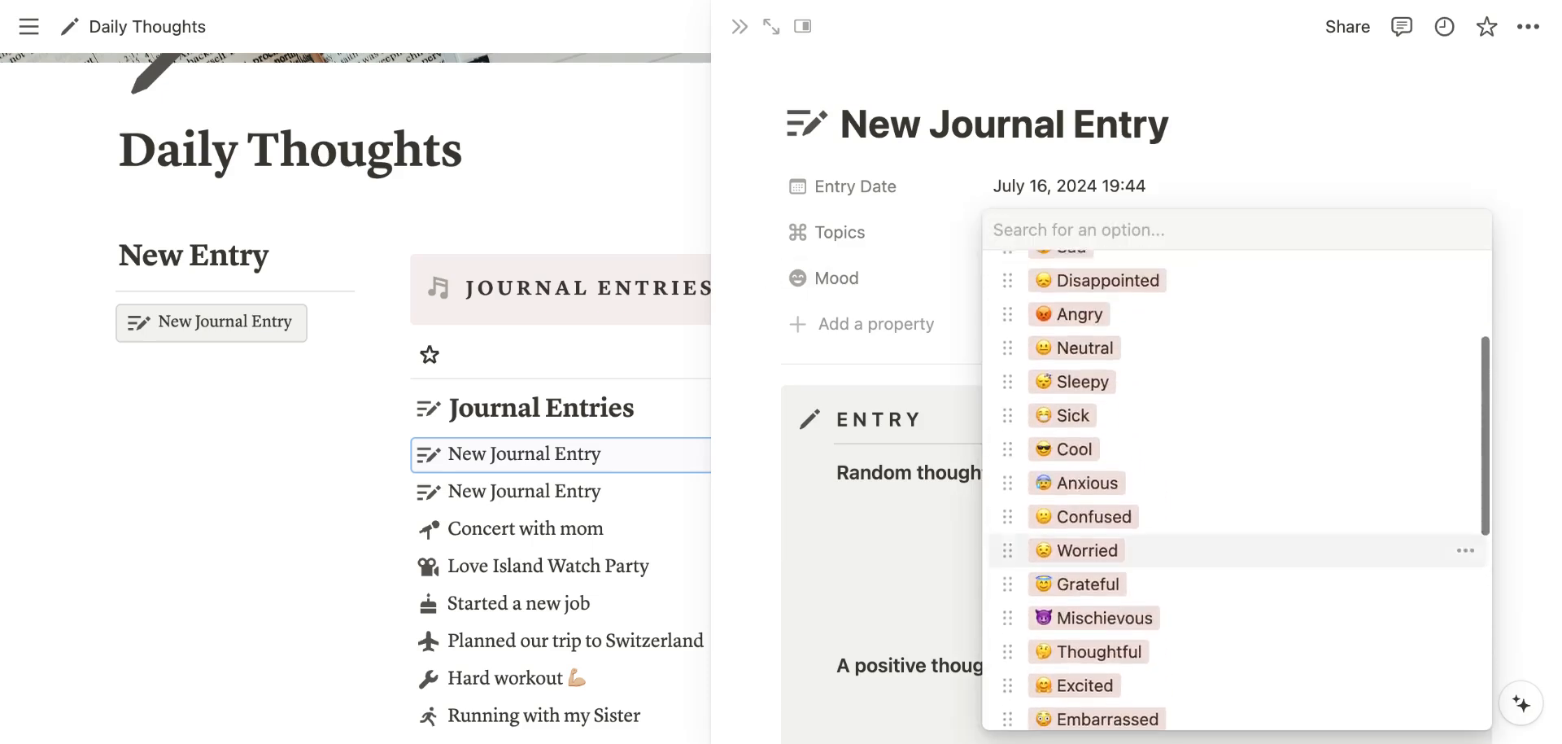
click(937, 301)
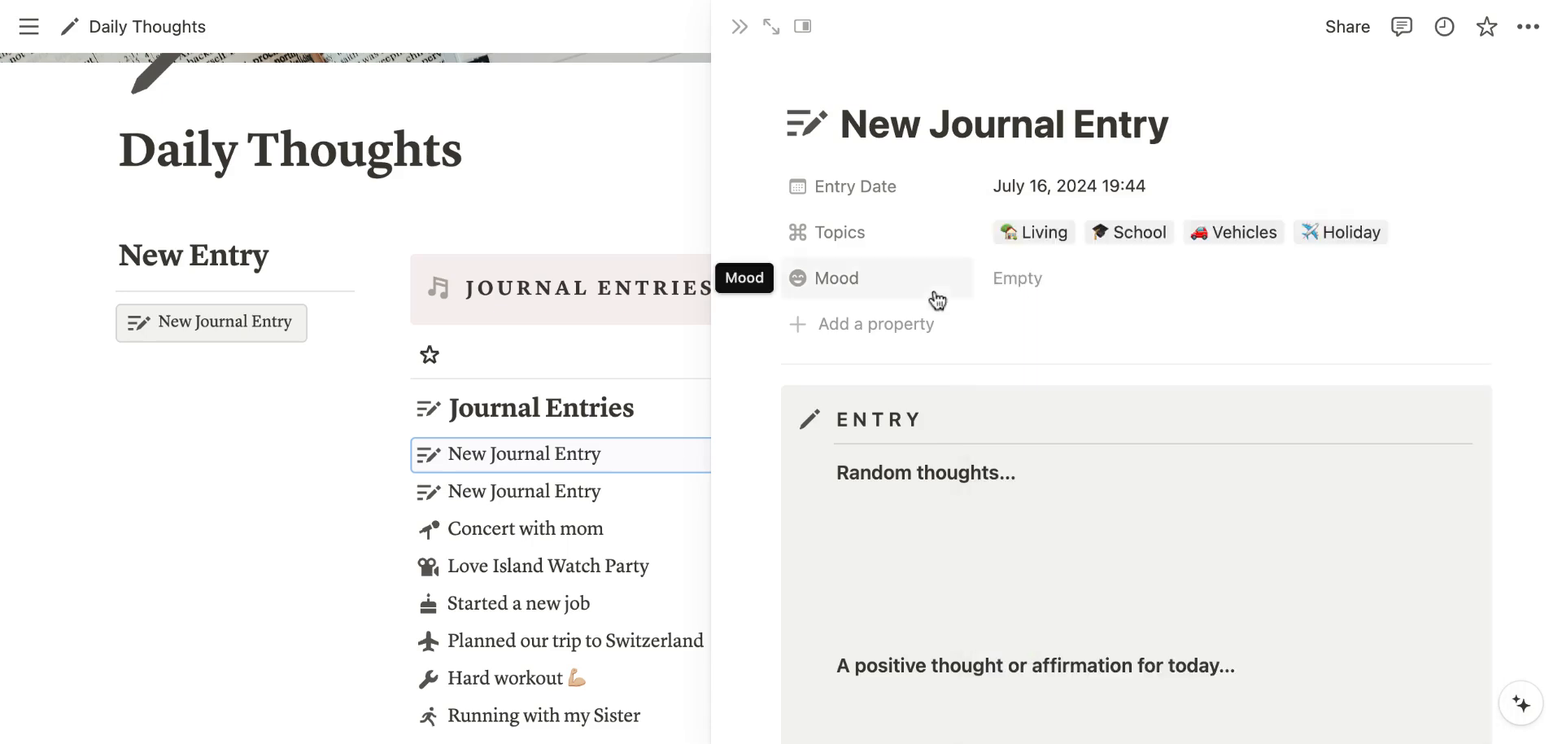
scroll(937, 300, down, 5)
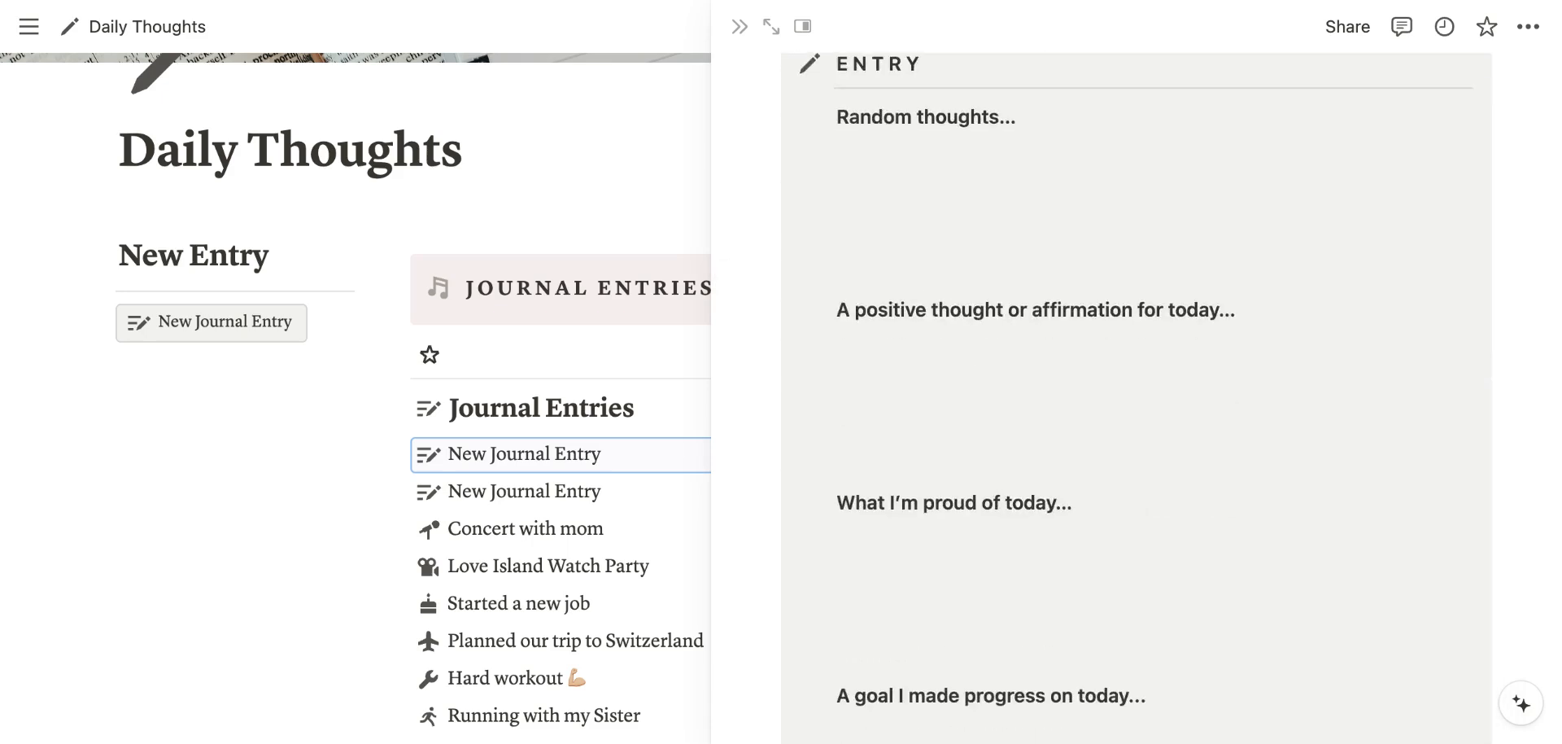
scroll(1052, 291, up, 5)
click(1052, 291)
scroll(1058, 472, down, 10)
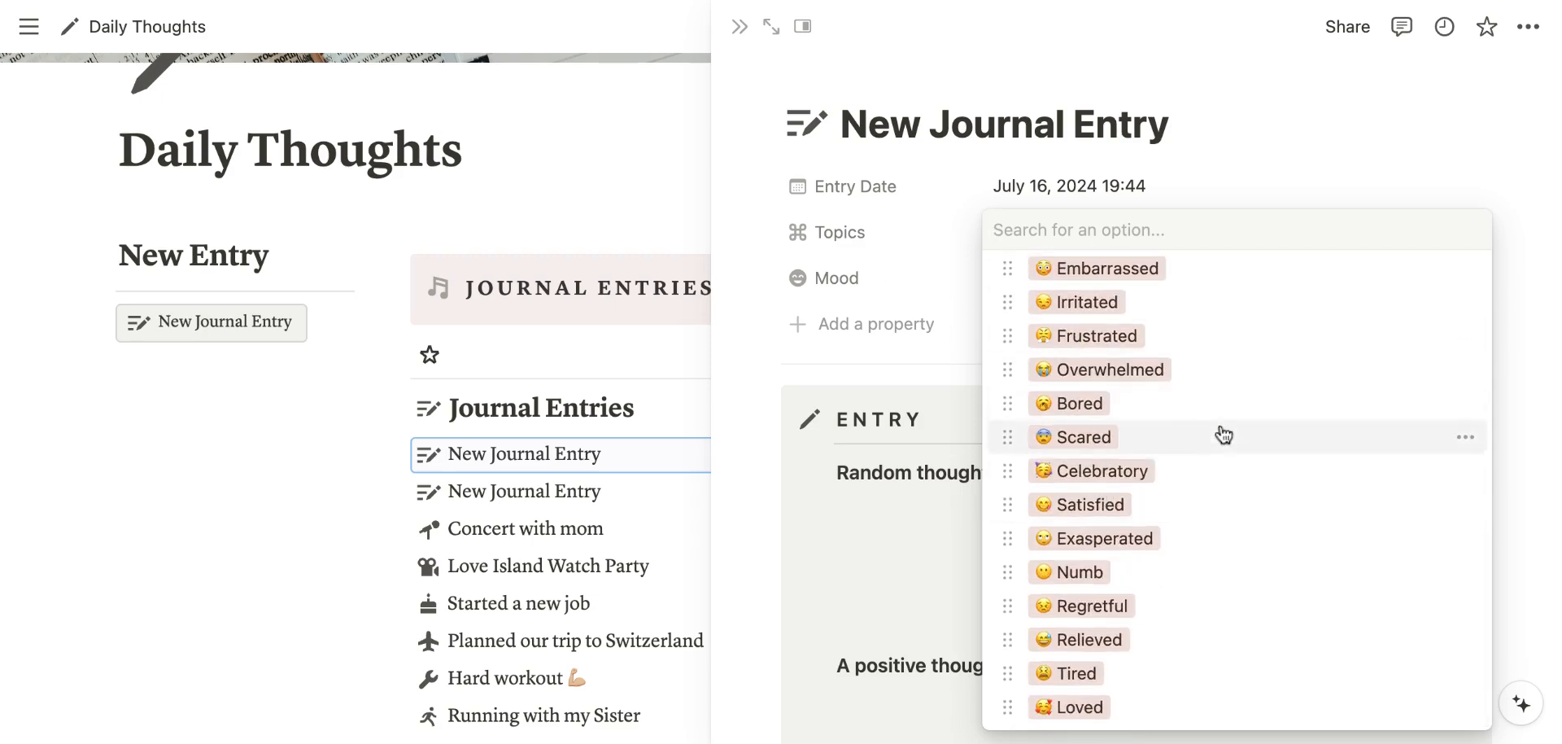
scroll(1221, 432, up, 3)
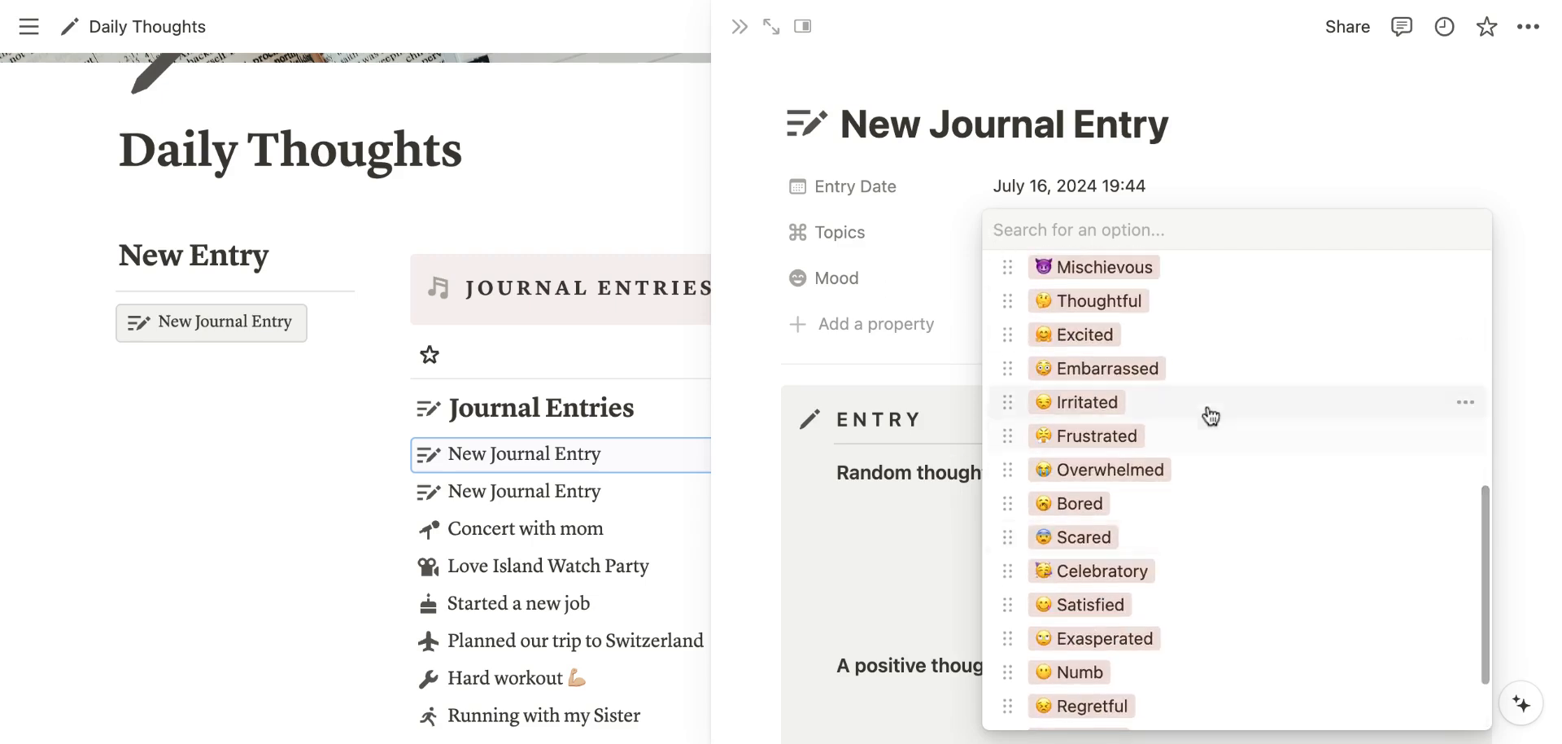
click(1098, 174)
click(740, 27)
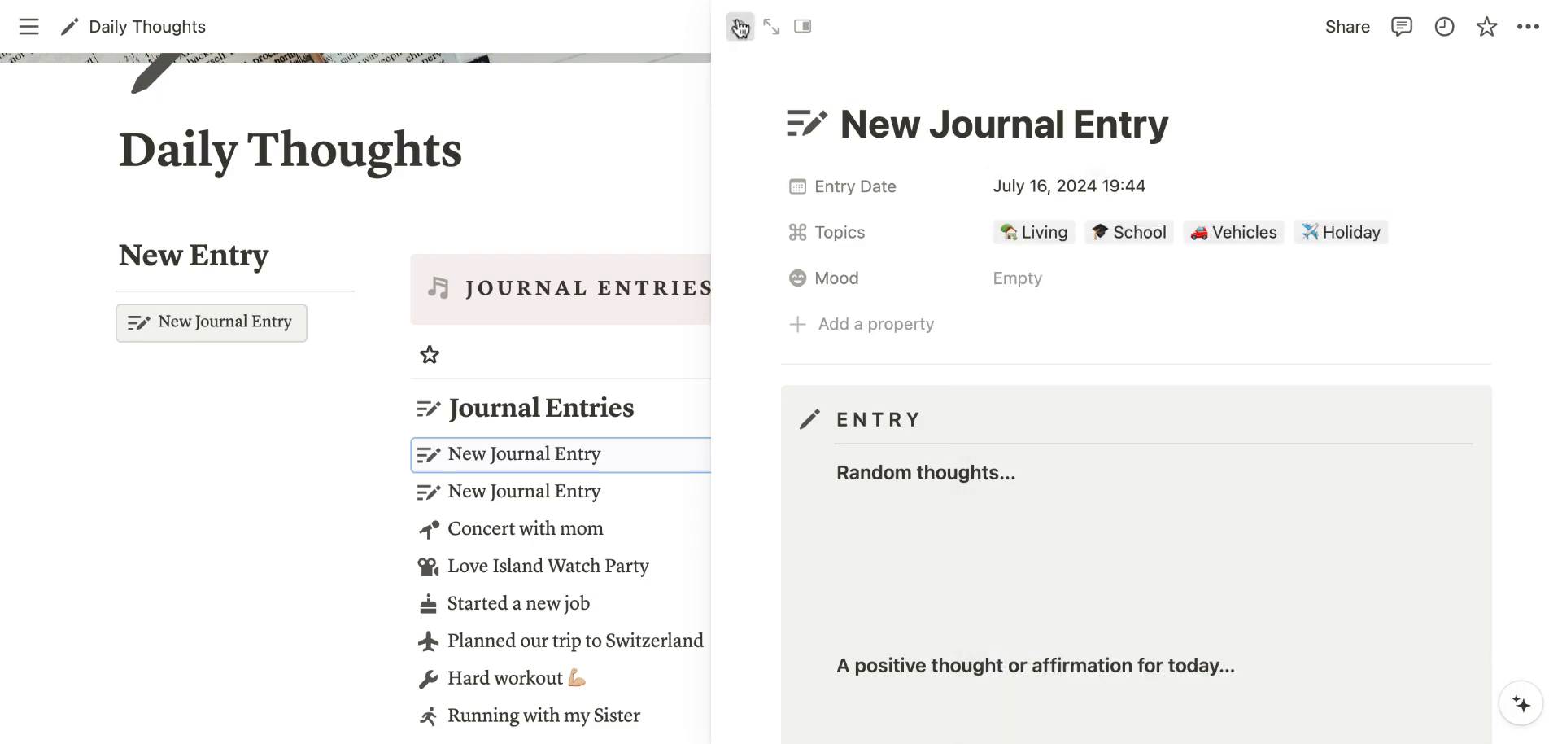
Examine how the journal entries appear in the list and in the July 2024 calendar.
scroll(859, 495, down, 5)
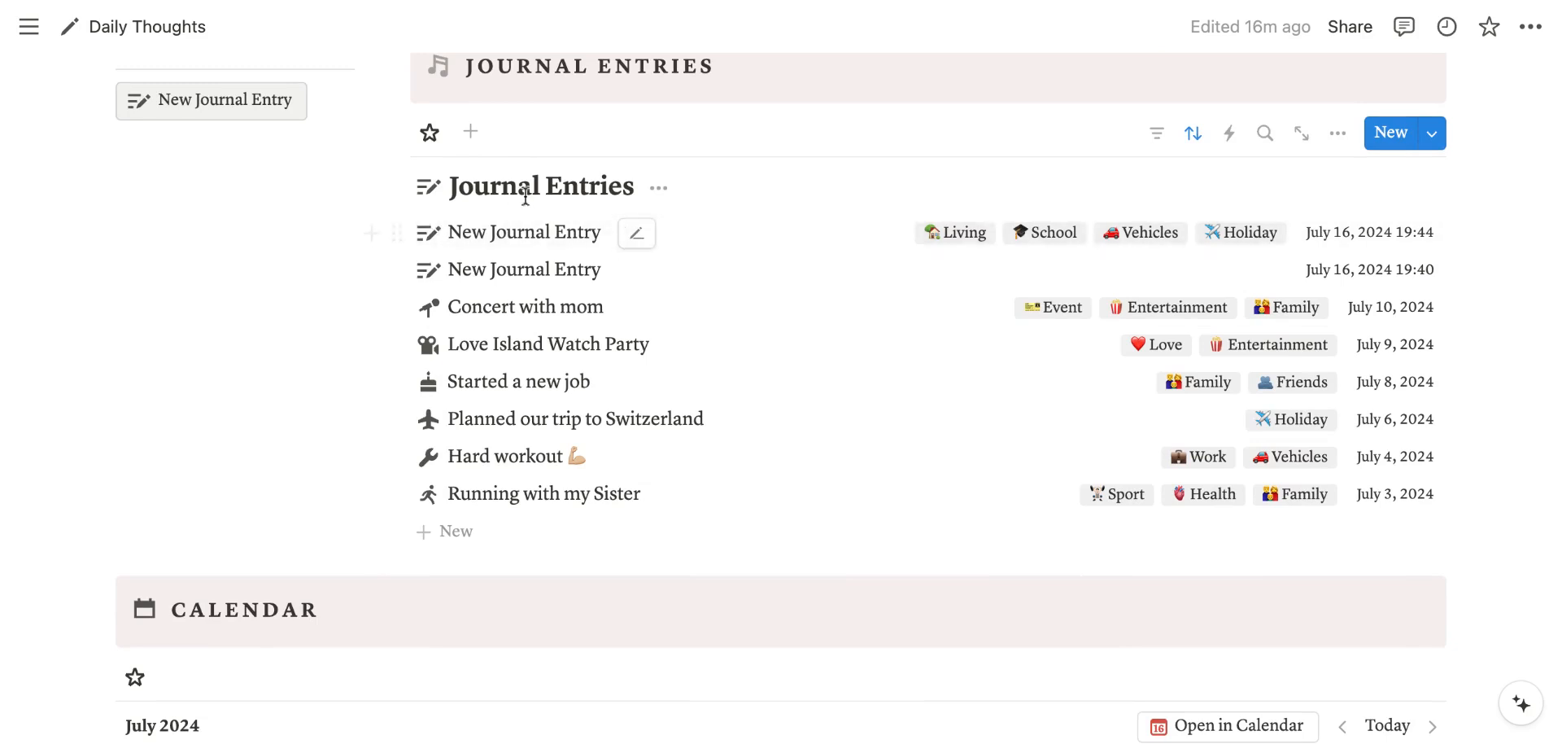
scroll(806, 262, down, 12)
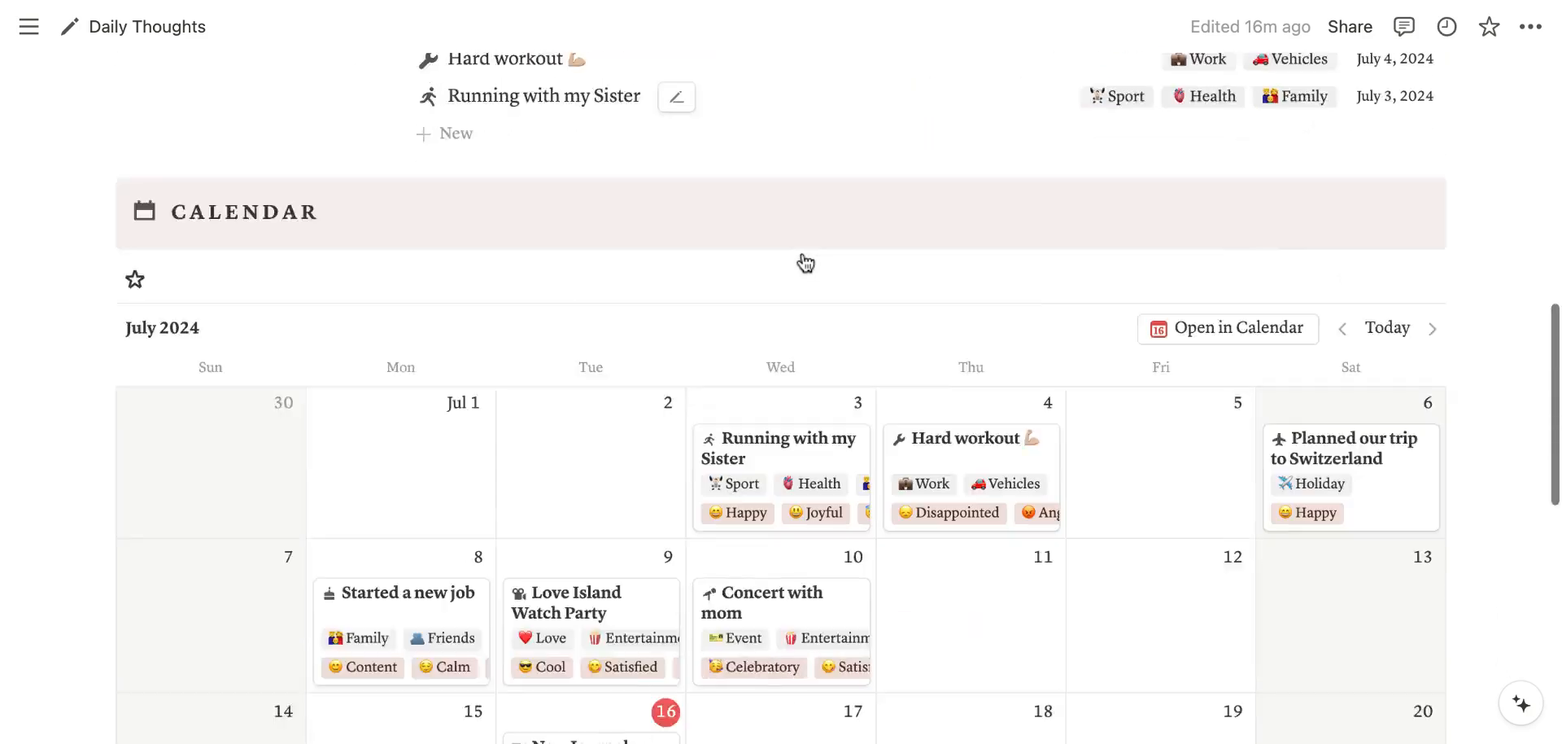
scroll(576, 615, up, 1)
scroll(576, 616, down, 4)
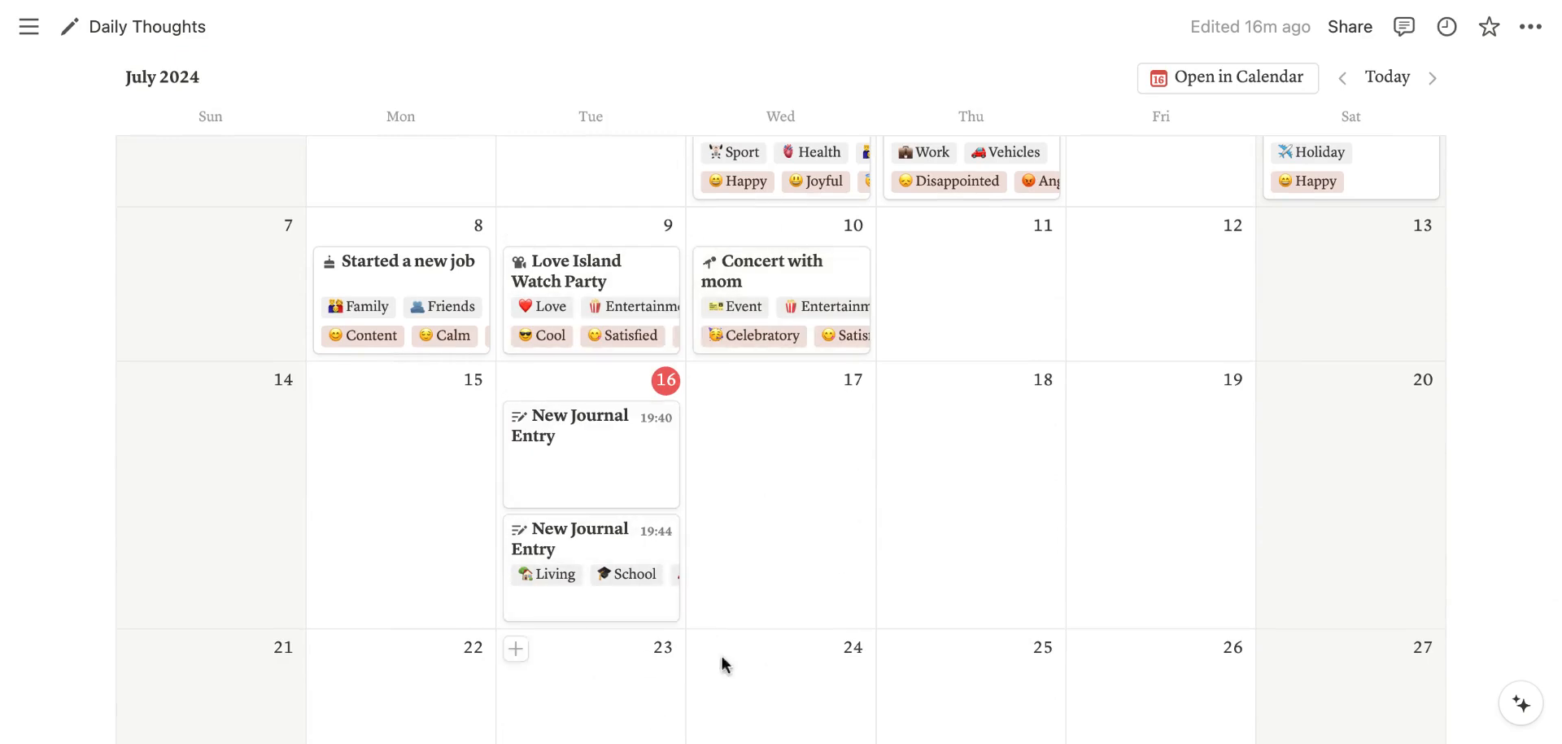
scroll(717, 414, up, 5)
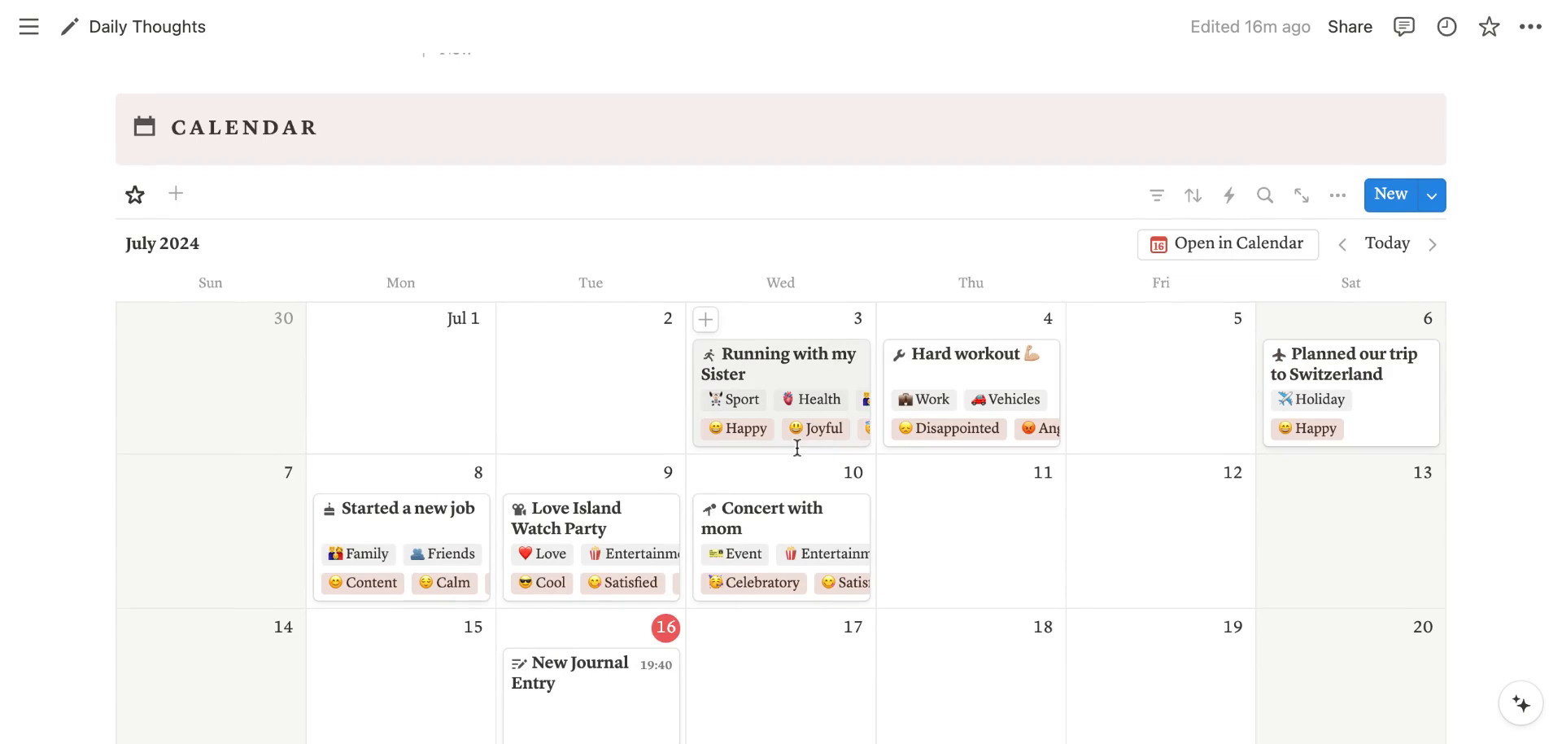
Delete the New Journal Entry dated July 16, 2024 19:40 from the Journal Entries list.
scroll(781, 407, up, 10)
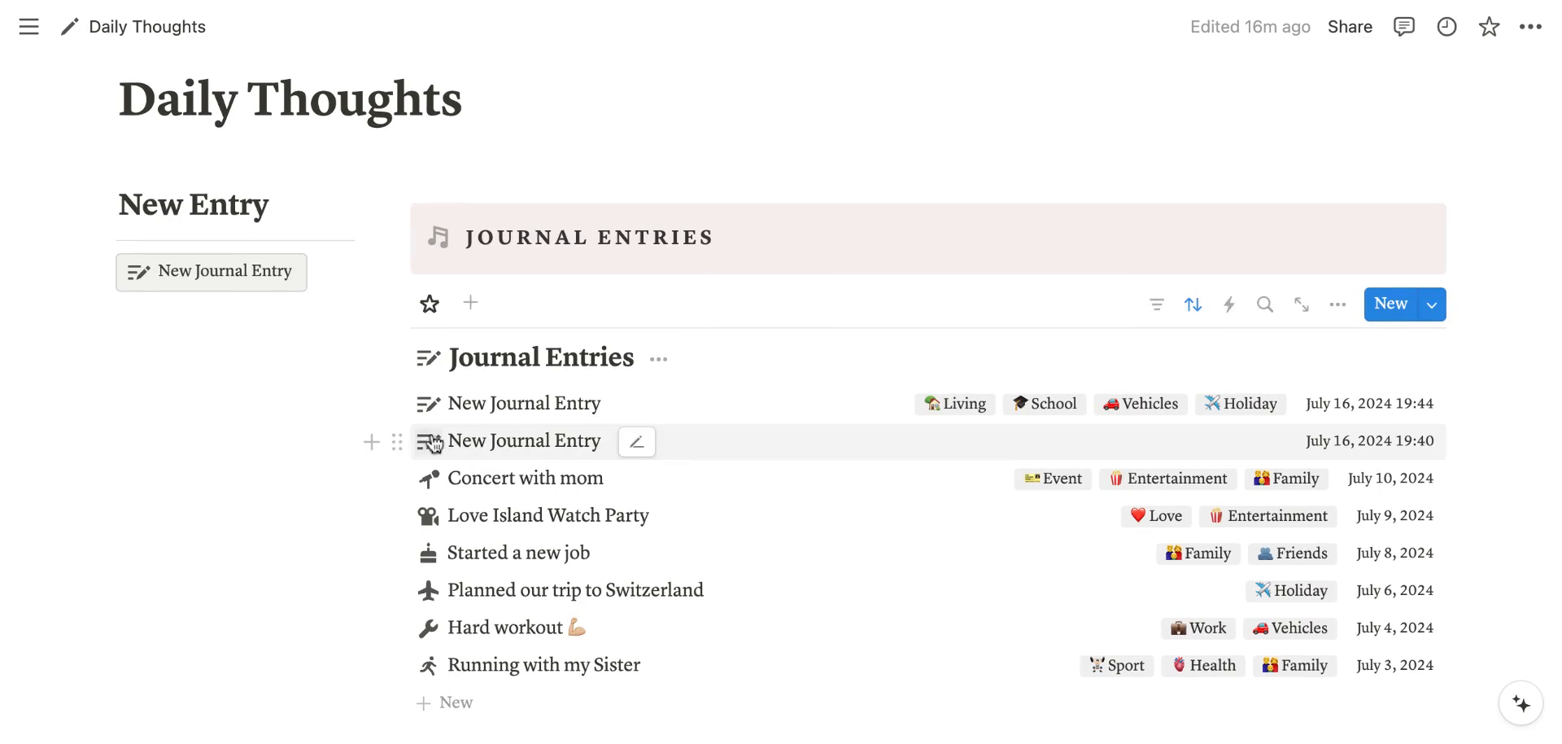
click(397, 439)
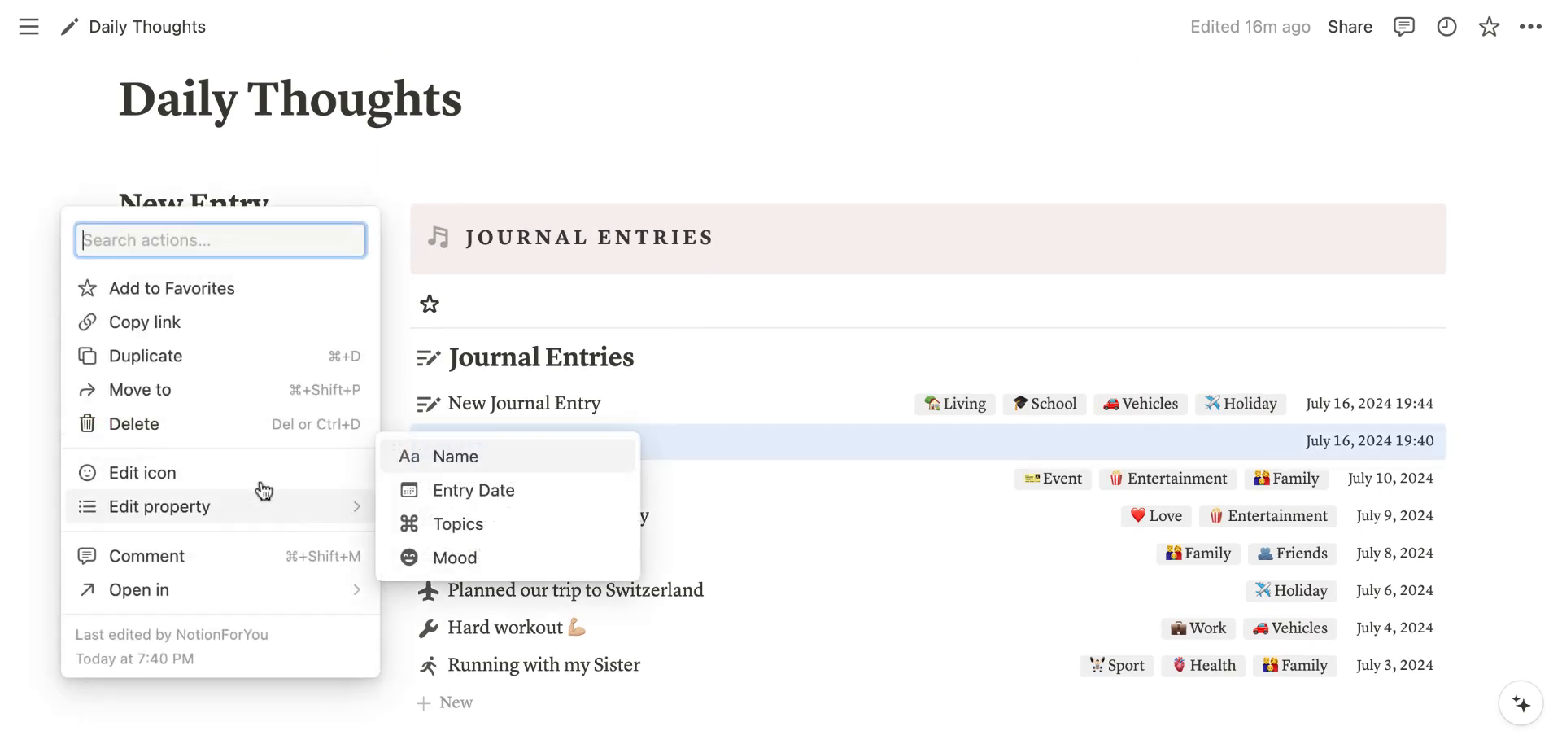
click(114, 424)
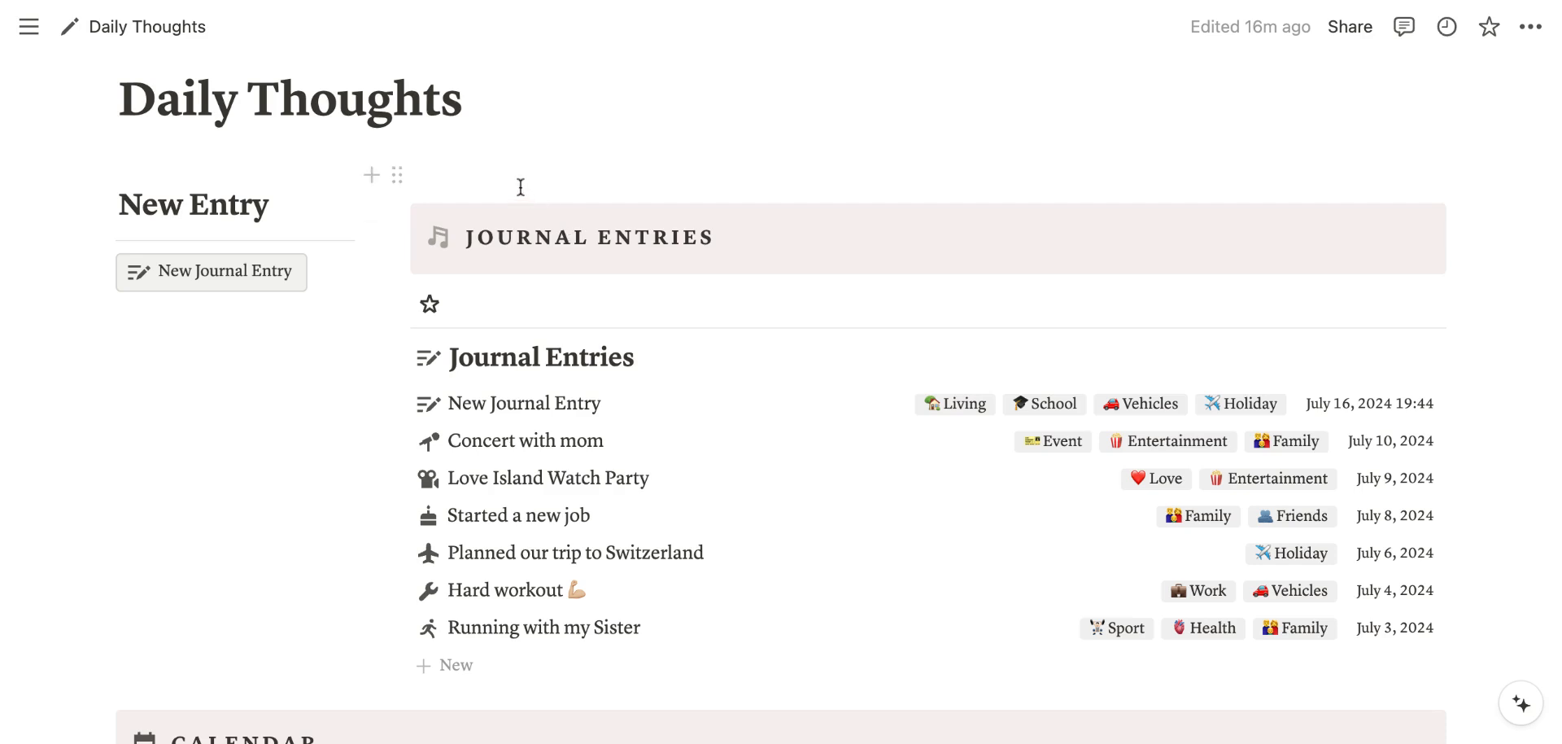
Look through the gallery and upload options for changing the Daily Thoughts page cover.
scroll(520, 186, up, 3)
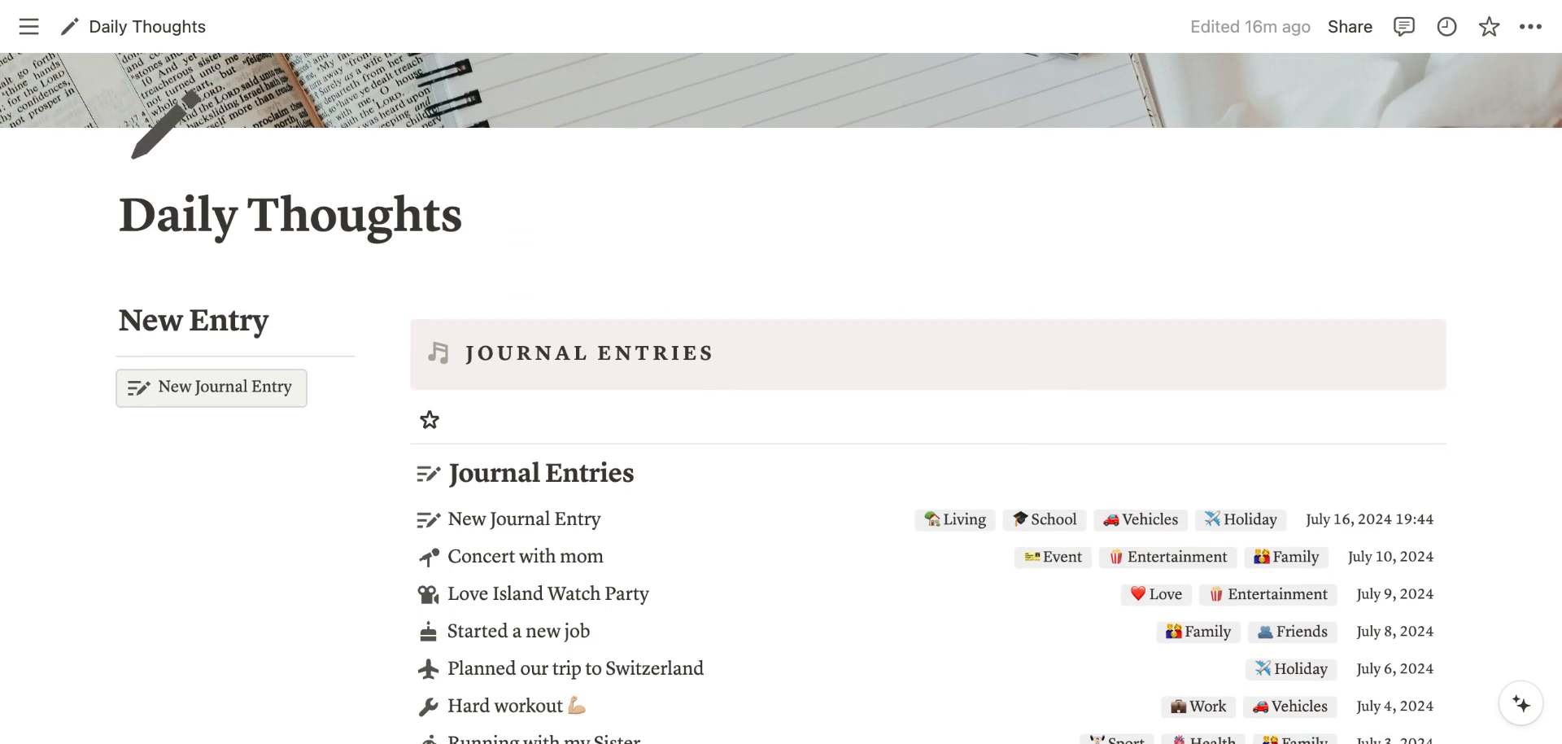
scroll(917, 168, up, 4)
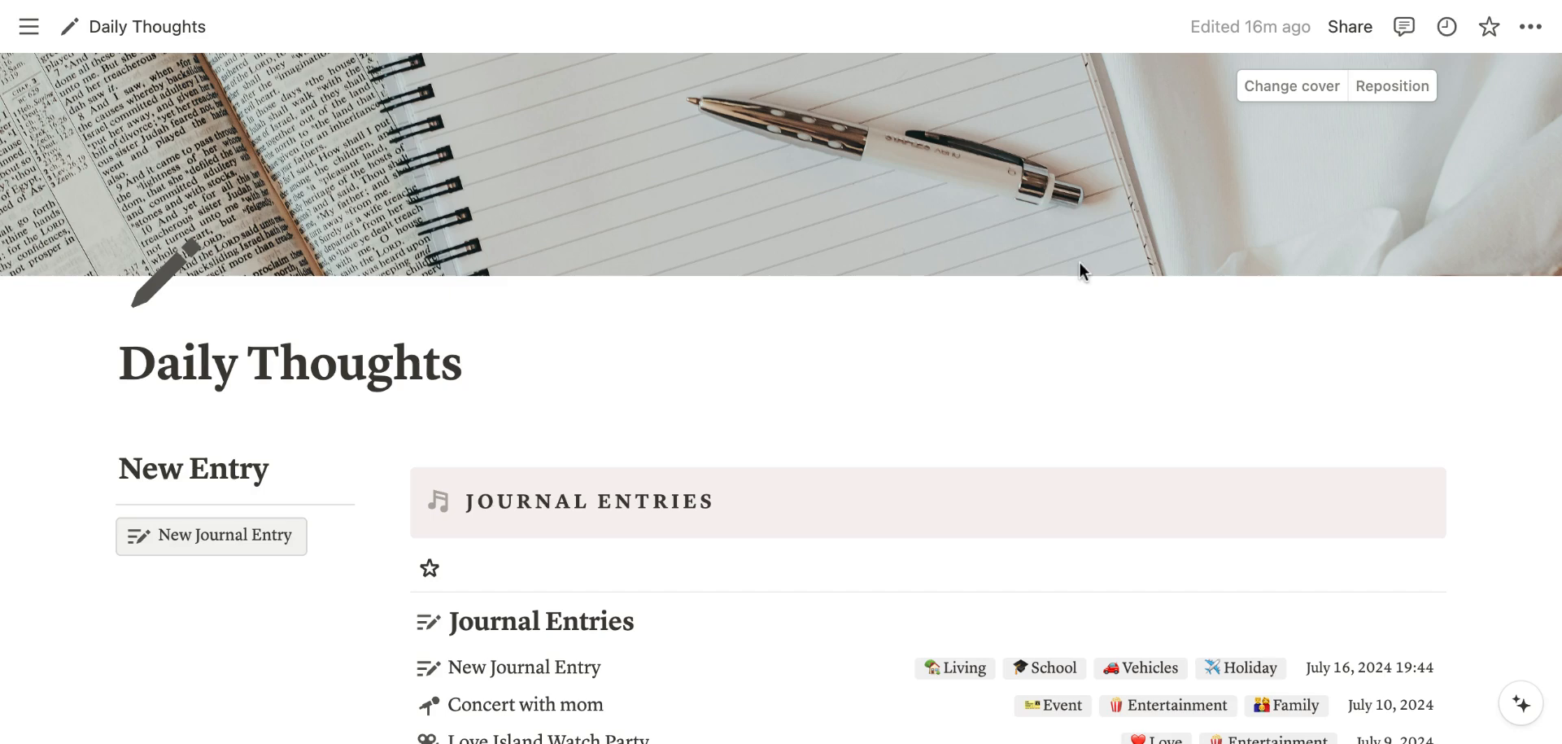
click(1316, 85)
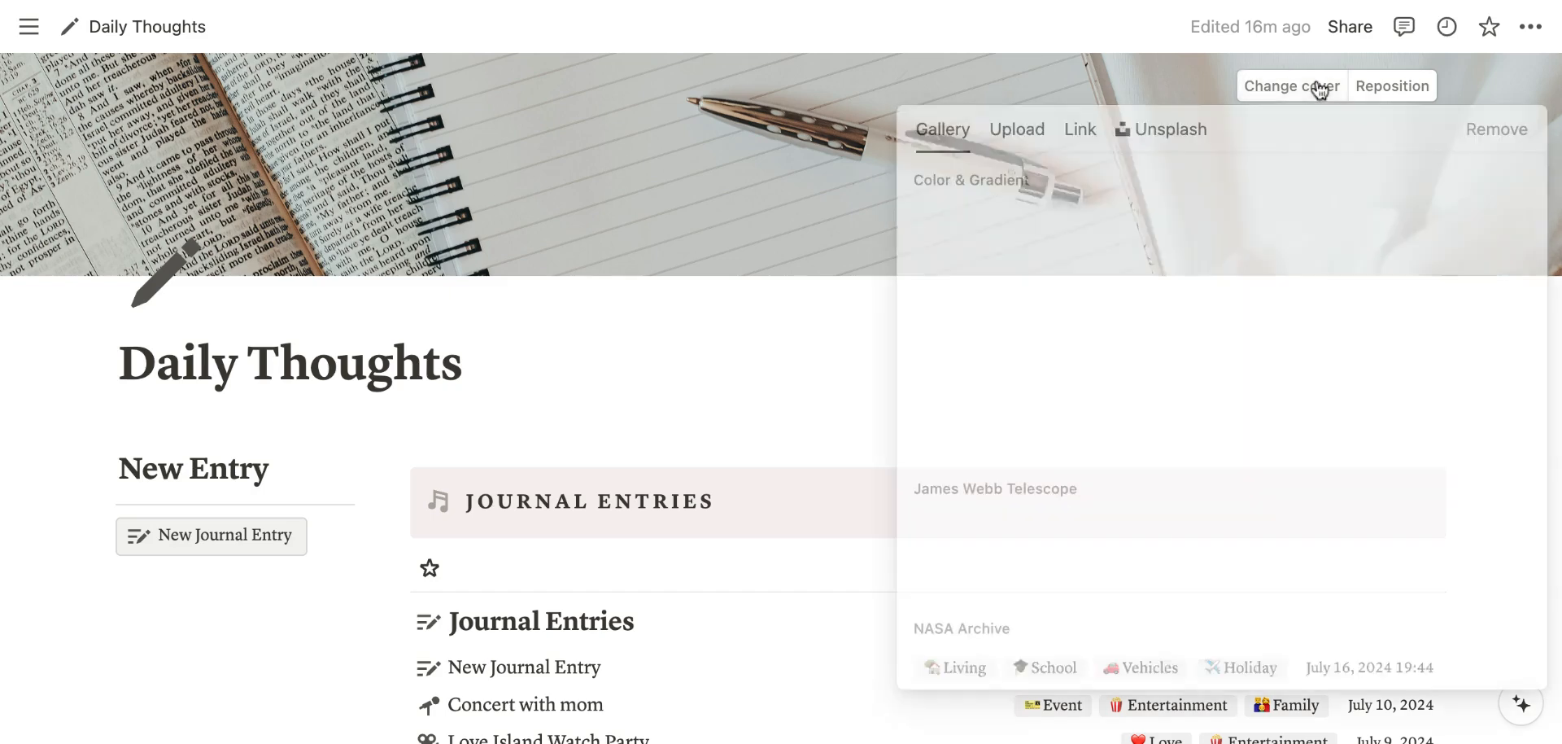
scroll(1131, 407, down, 3)
scroll(1127, 410, up, 3)
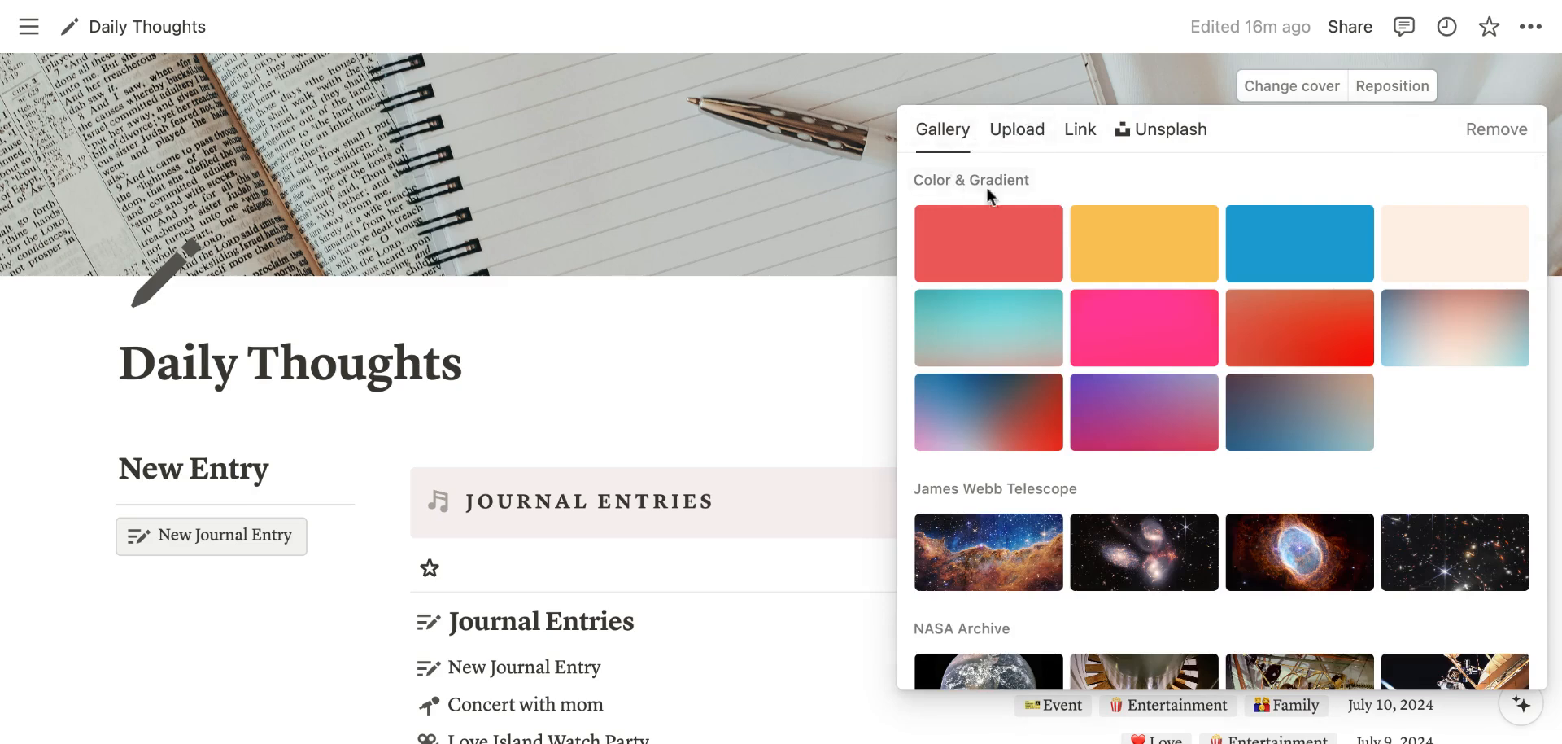
click(1017, 134)
Browse the Unsplash cover images, search them for "journal", and leave the cover selection without choosing an image.
click(1170, 127)
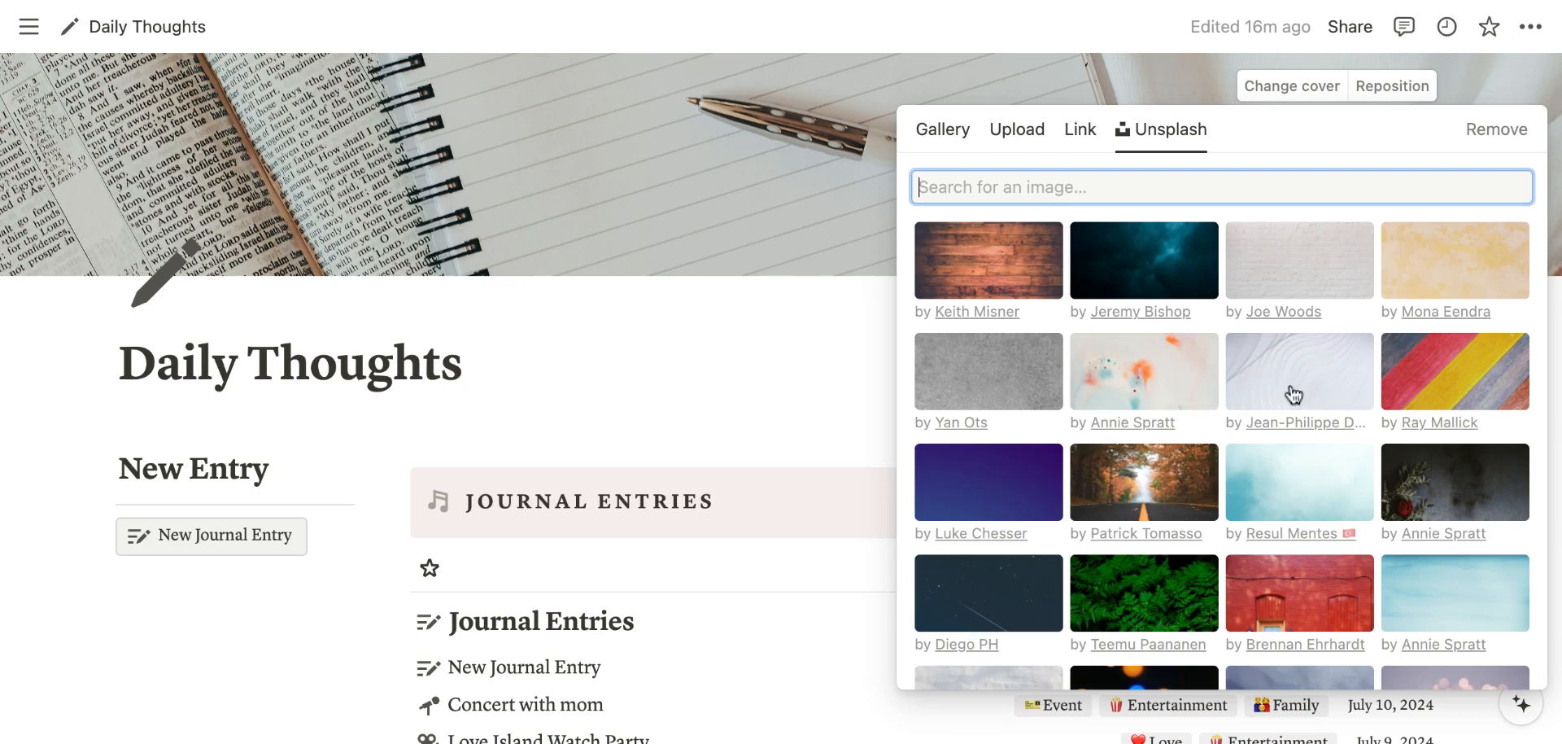
scroll(1311, 594, down, 2)
scroll(1312, 594, down, 4)
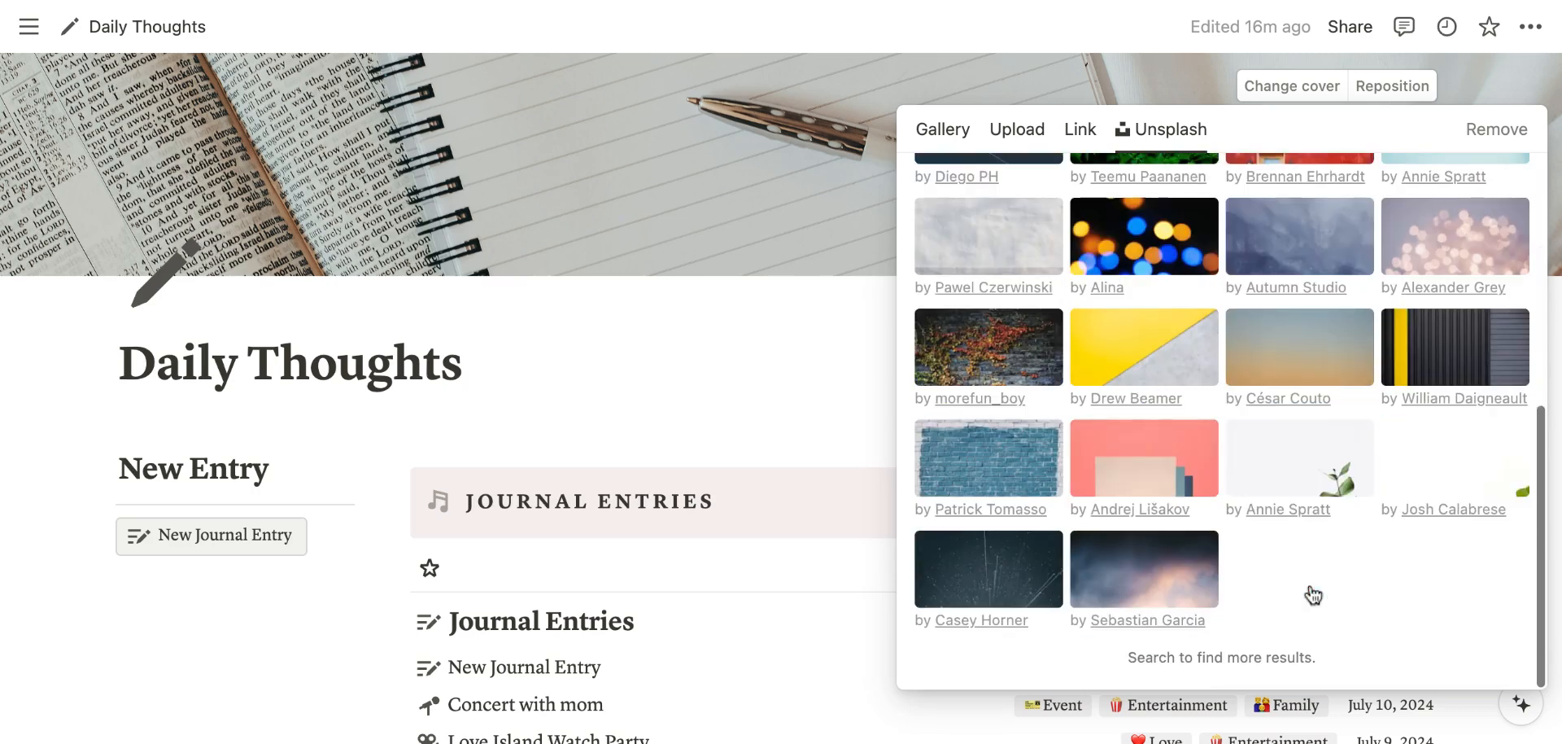
scroll(1311, 593, up, 8)
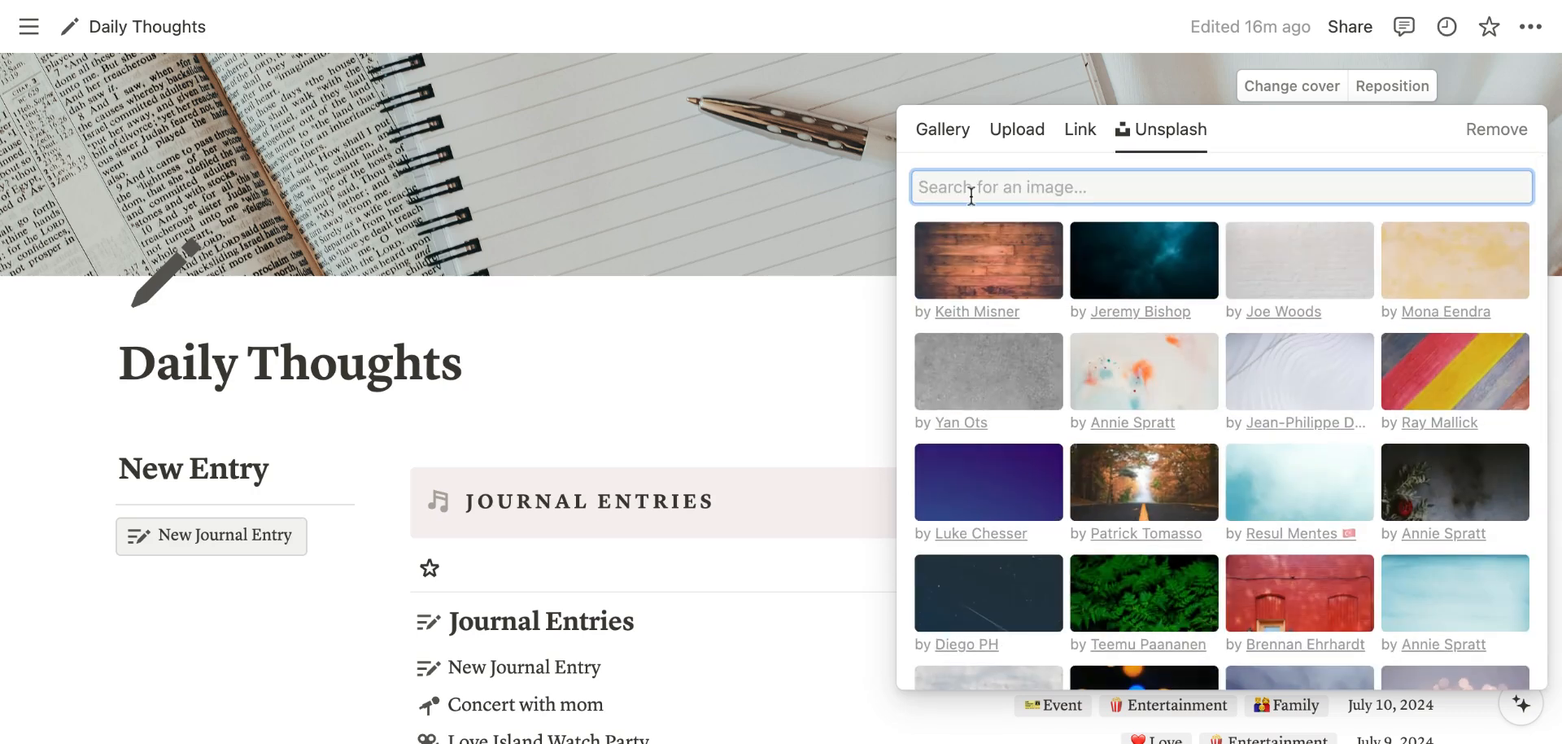
text(journal)
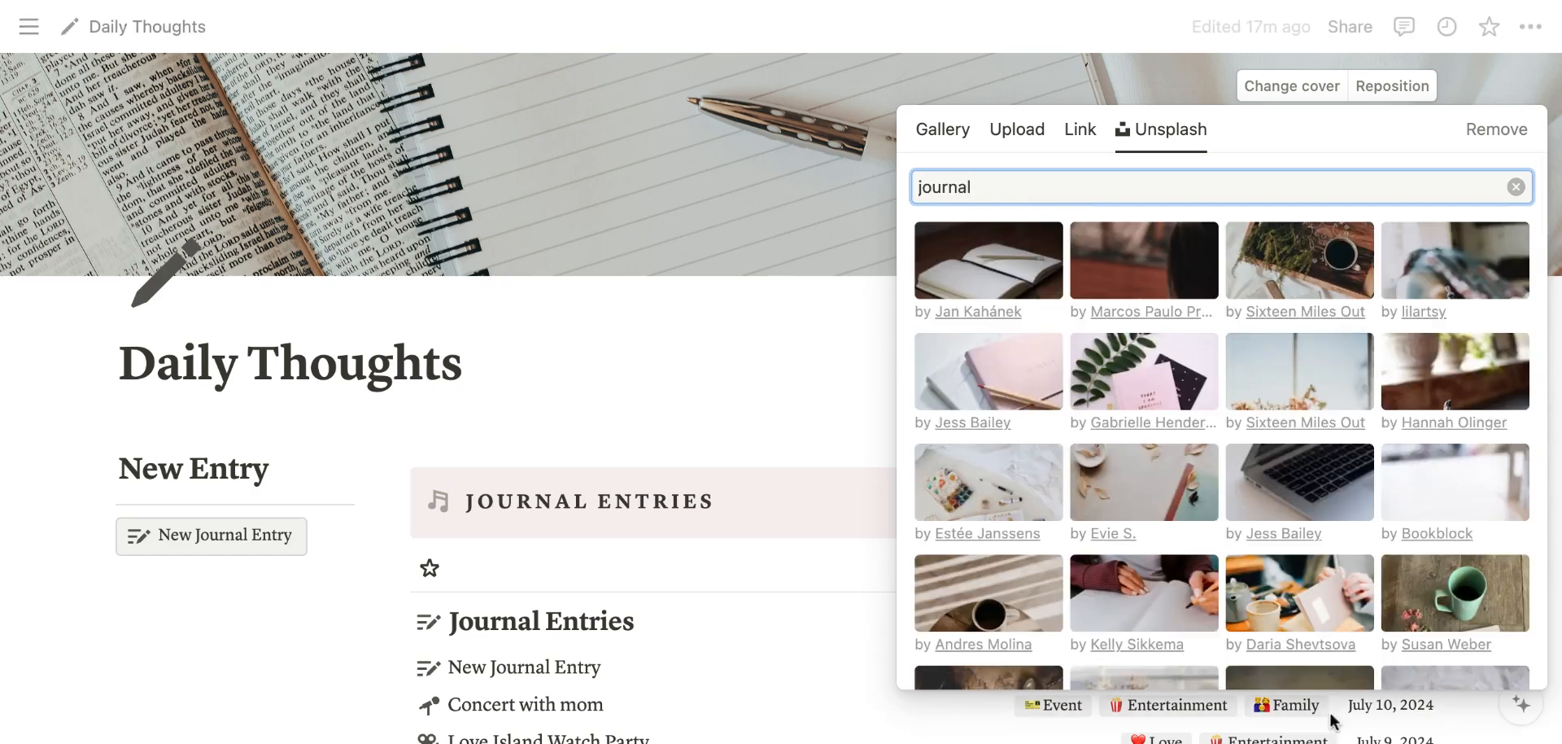
scroll(1310, 486, down, 6)
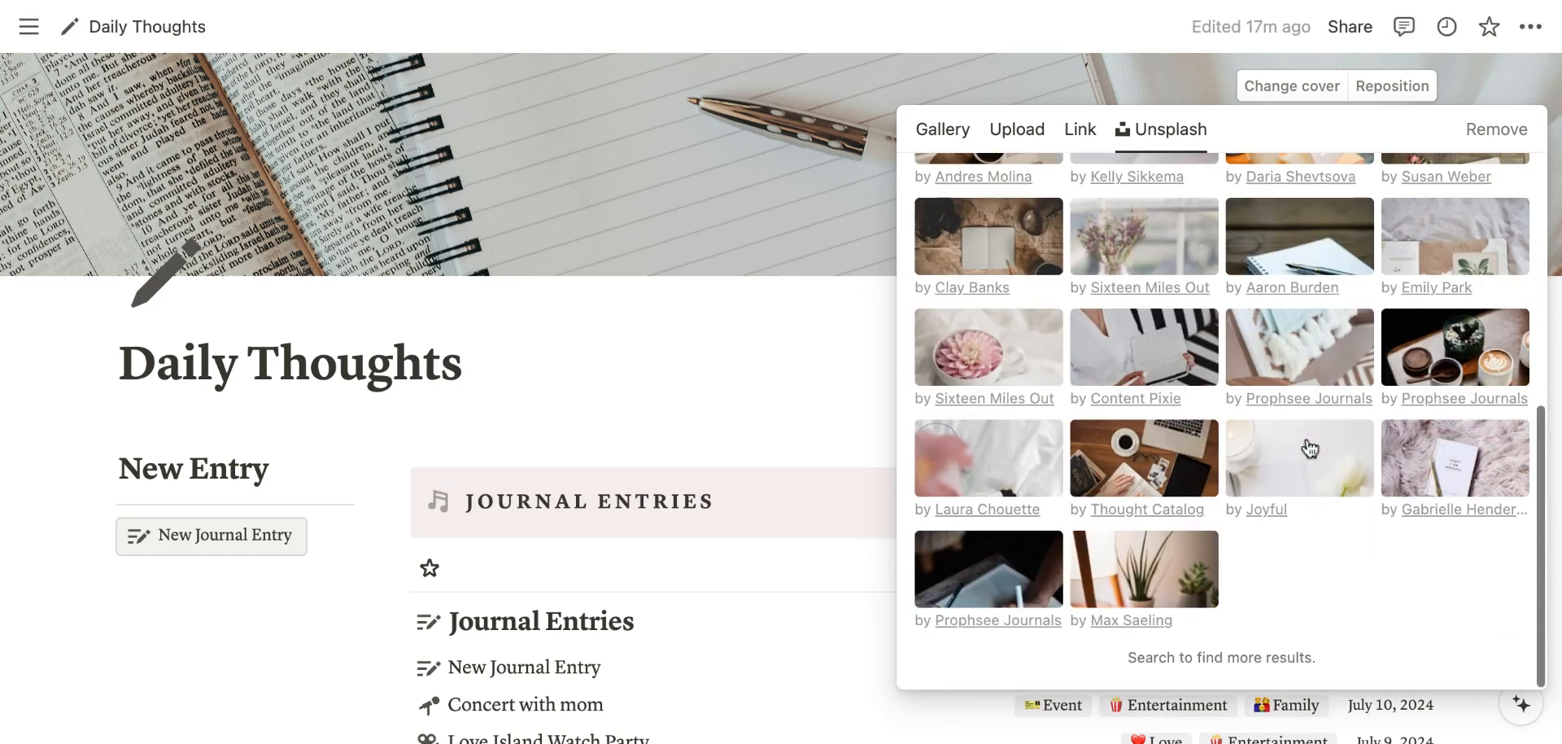
click(681, 387)
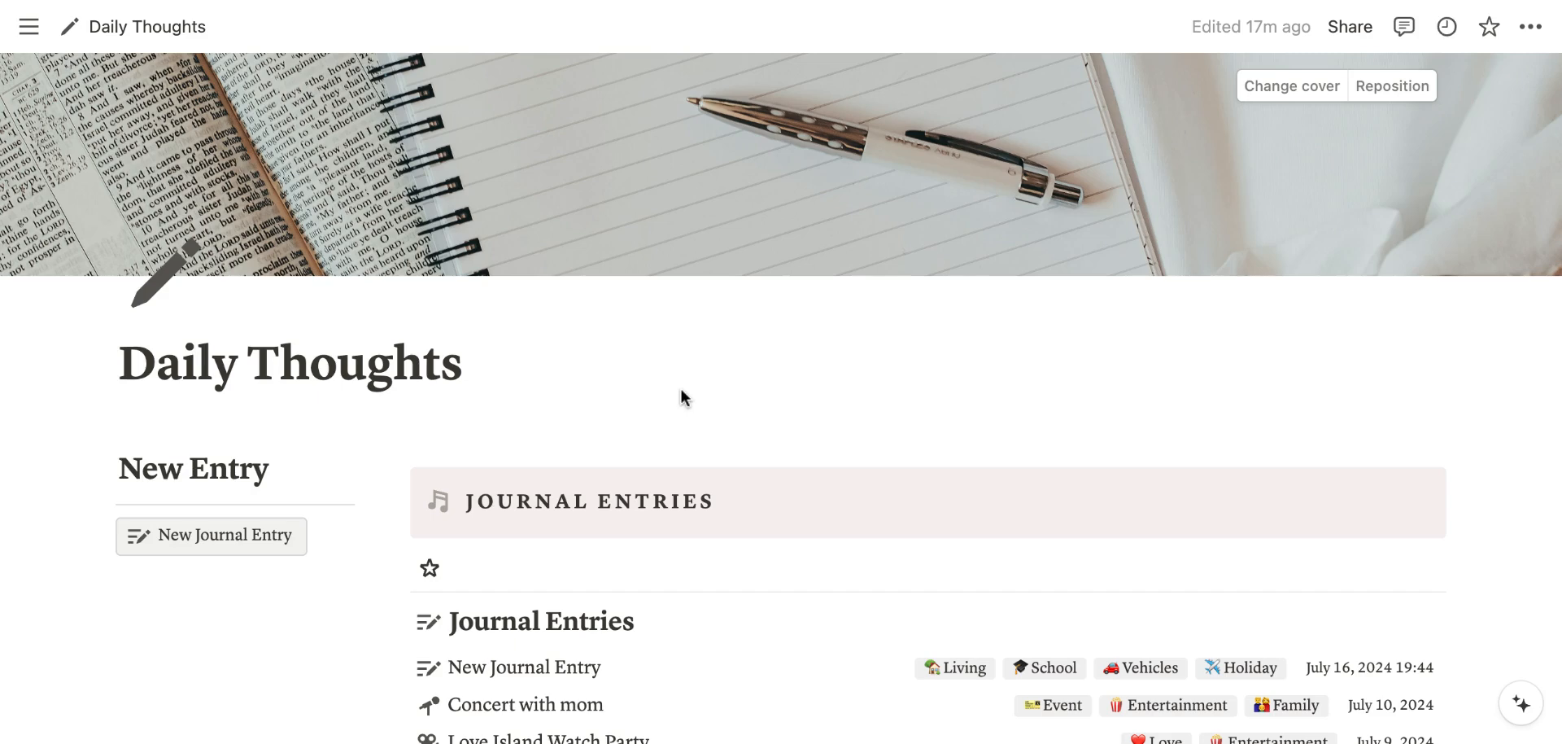
Look through the page's icon choices and the pencil icon's color variants, then close them without choosing one.
click(165, 289)
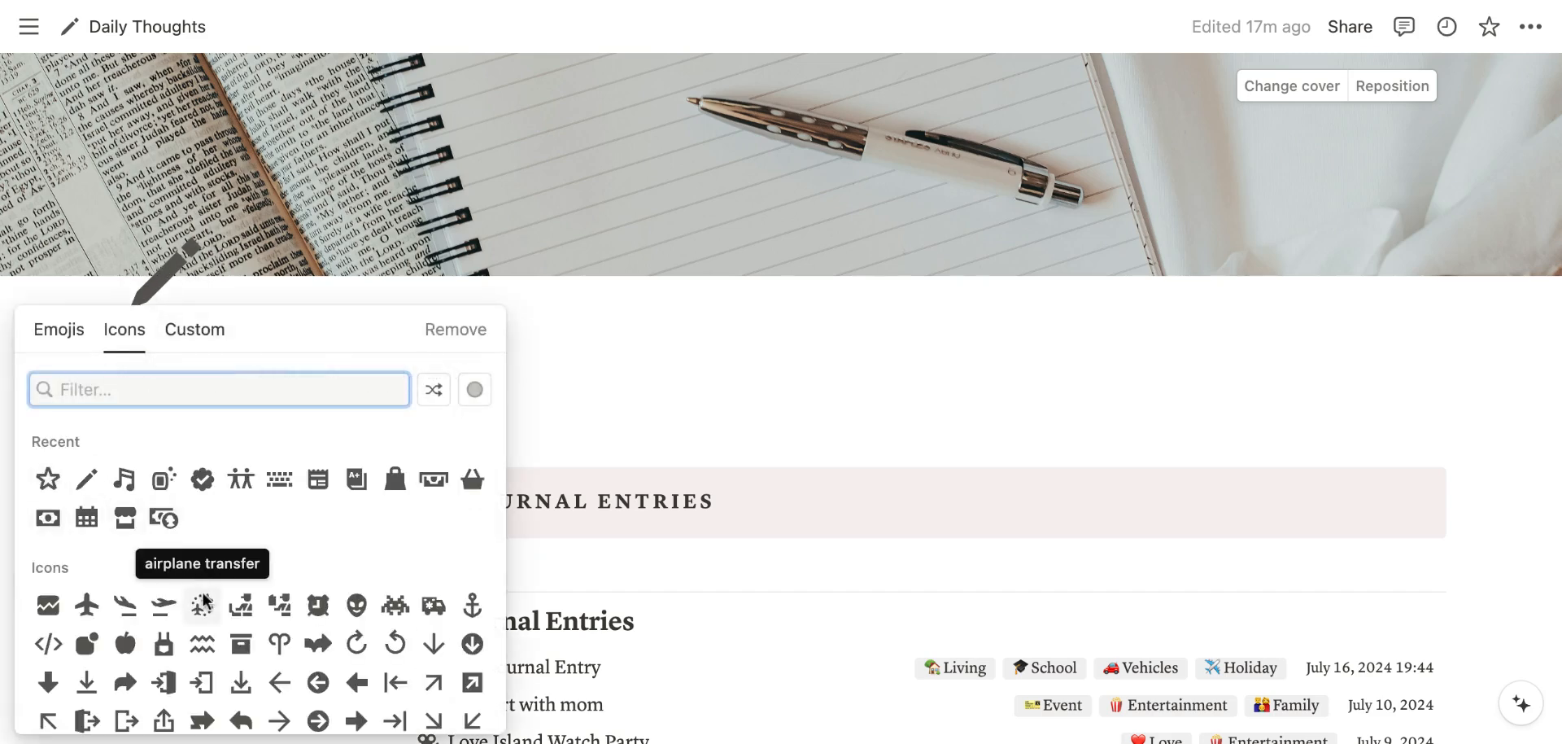
click(90, 480)
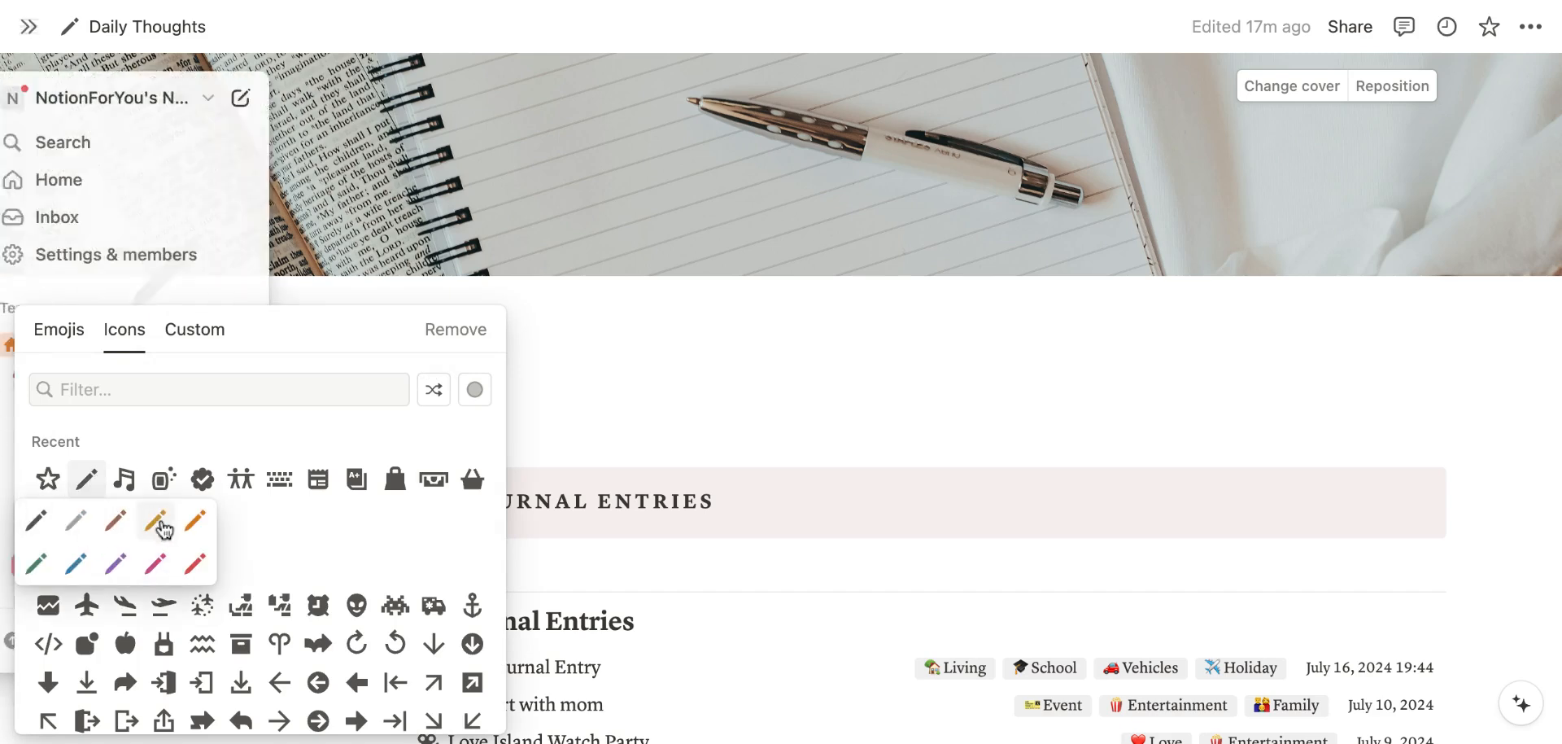
click(641, 391)
Review the actions configured for the New Journal Entry button, and close its settings.
scroll(641, 391, down, 2)
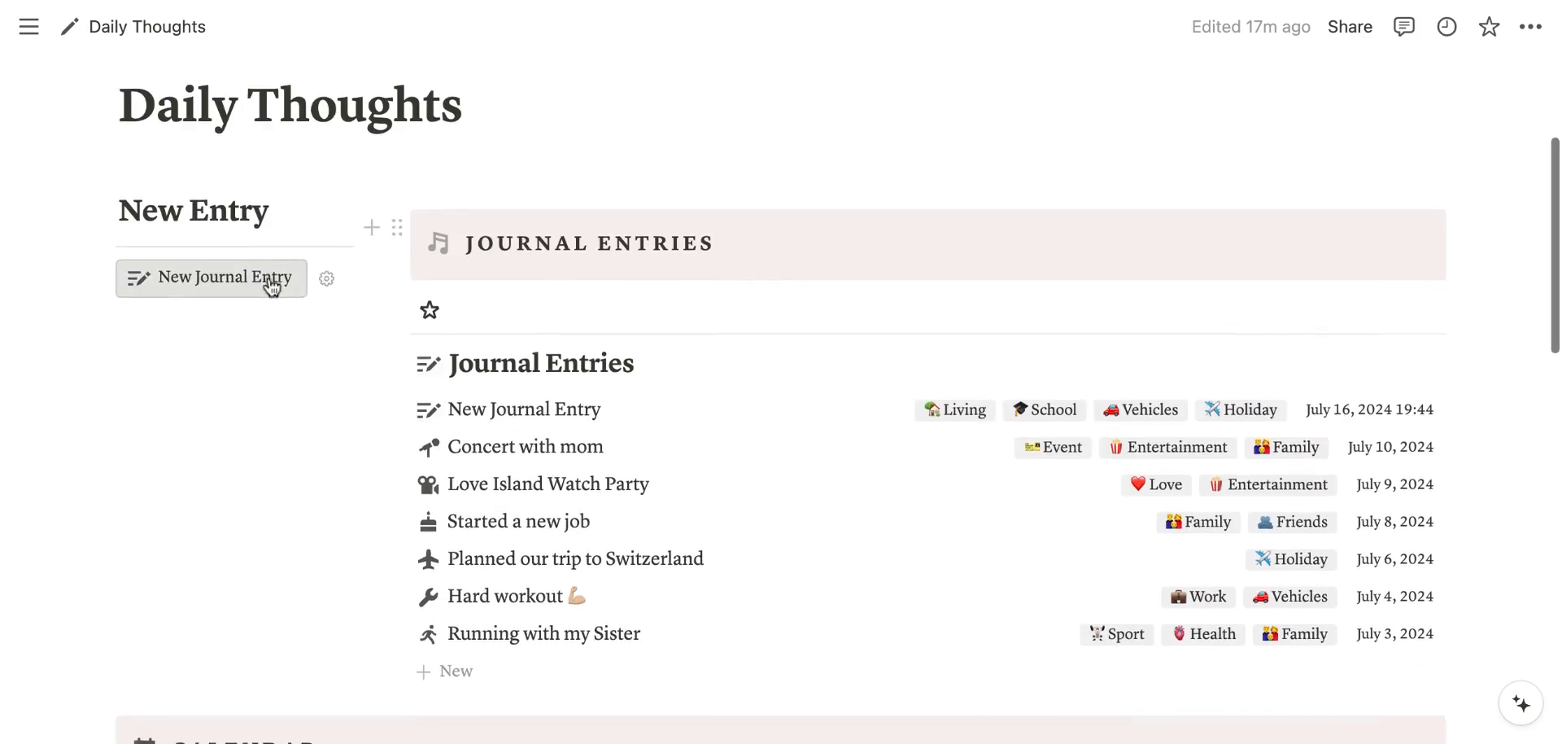
scroll(272, 279, down, 1)
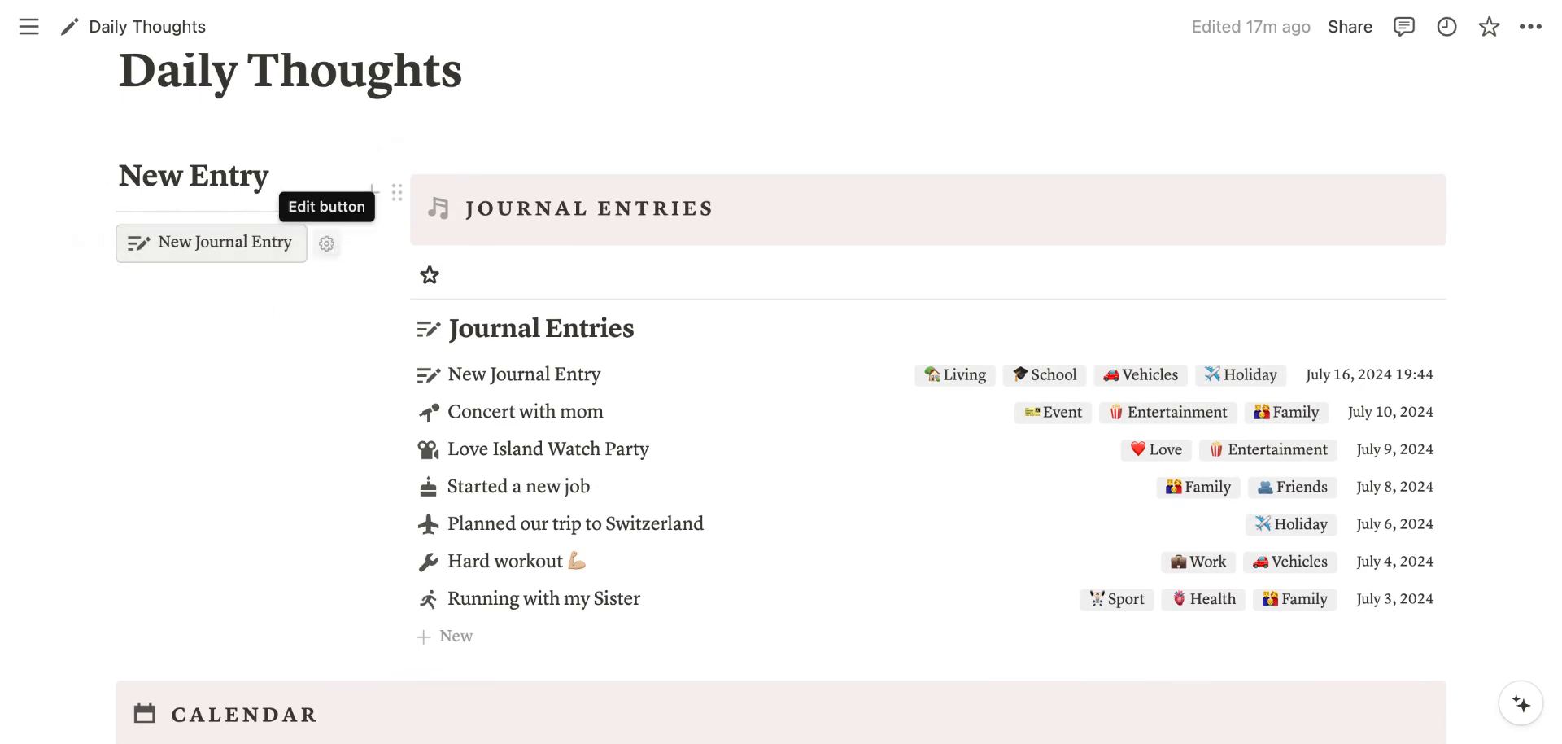
click(326, 243)
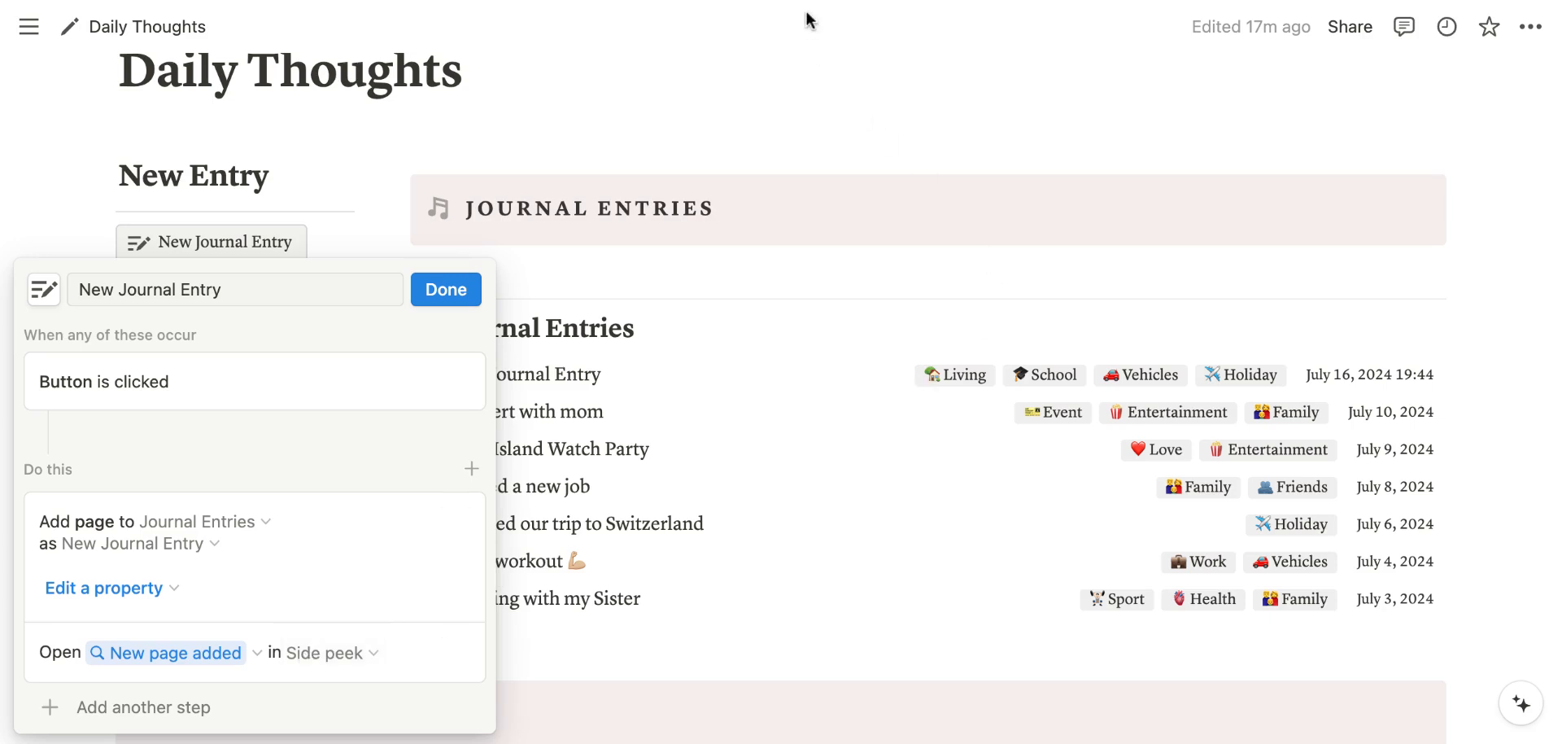
click(693, 101)
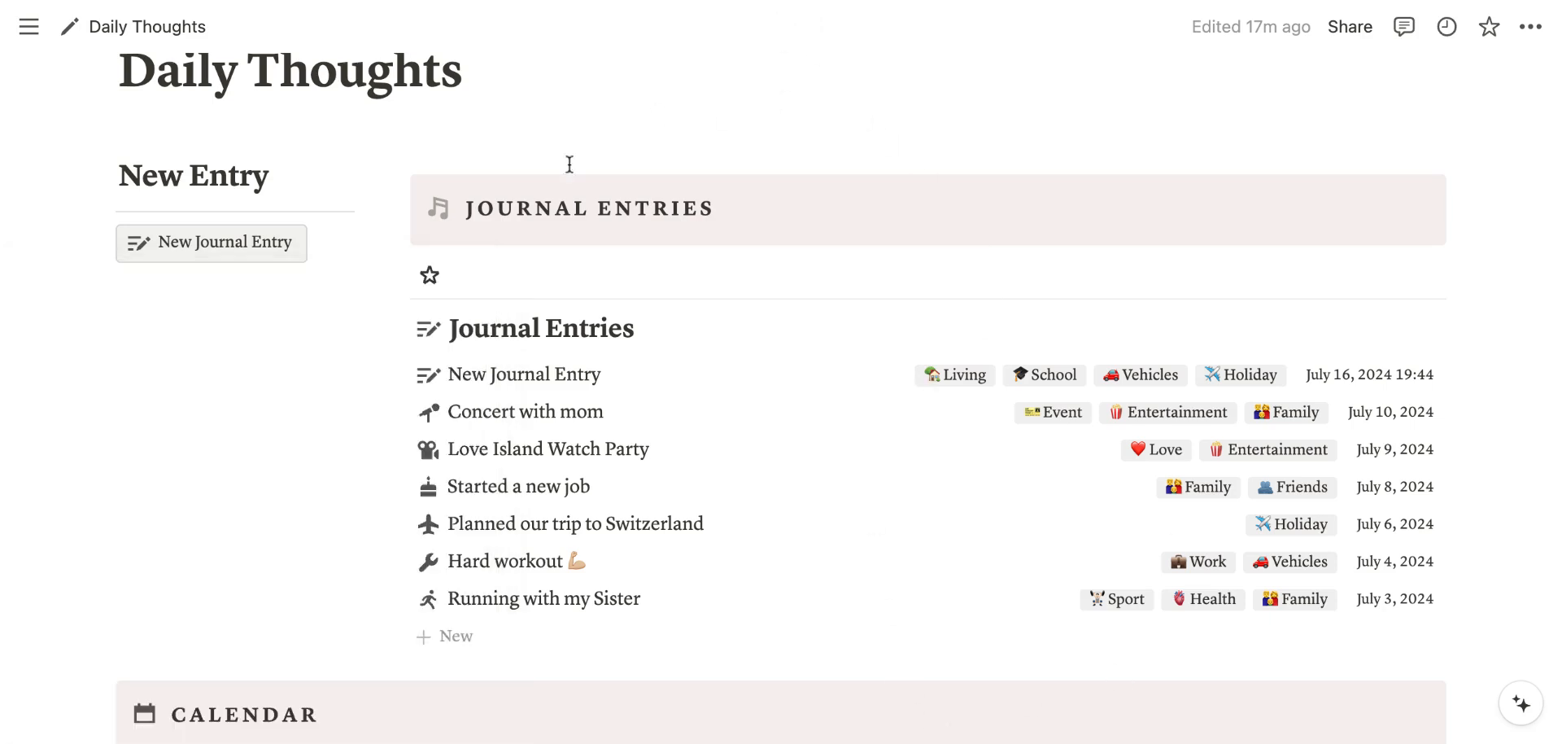
Create another journal entry from the New Journal Entry template, return to the main page, and recheck the button's configuration.
click(148, 247)
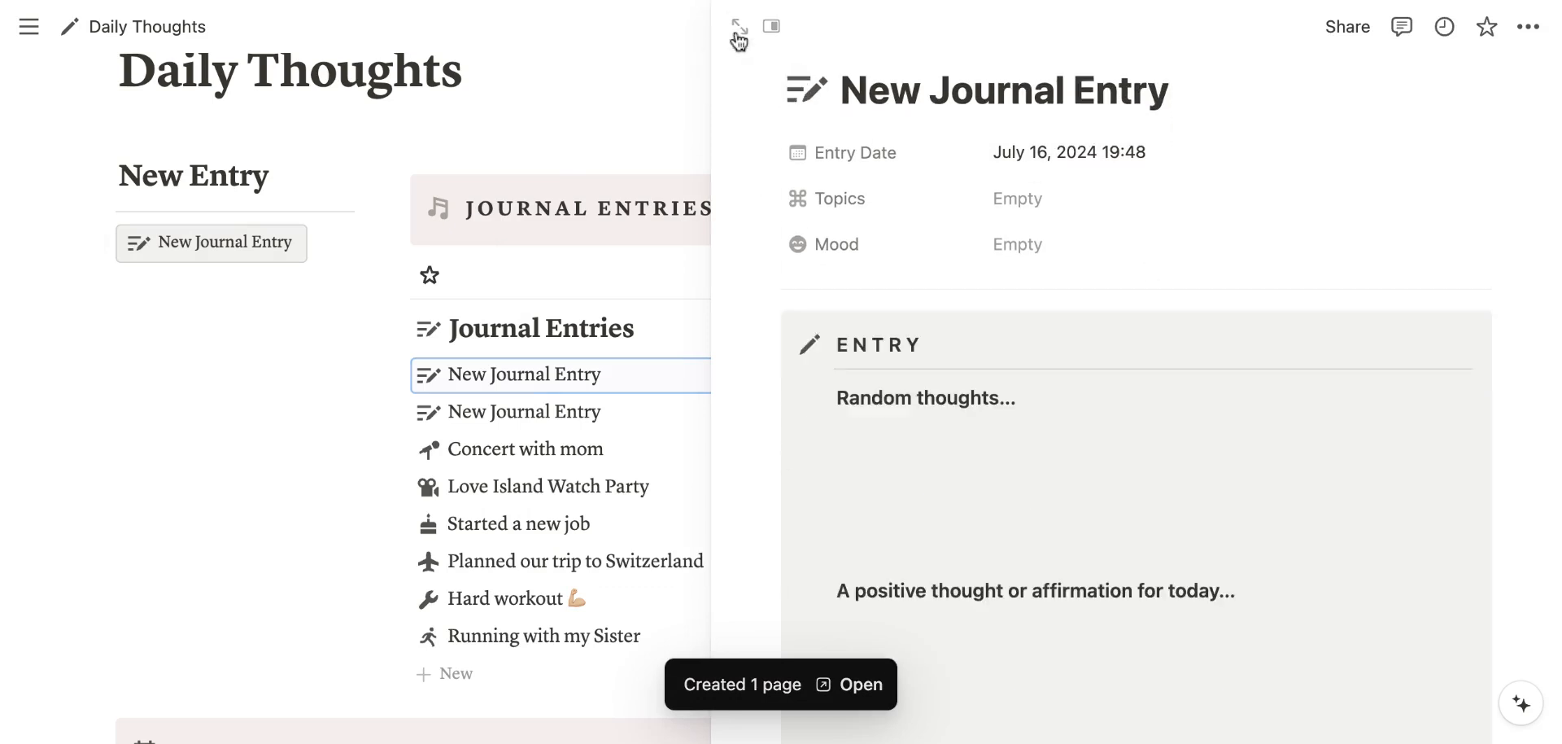
click(738, 27)
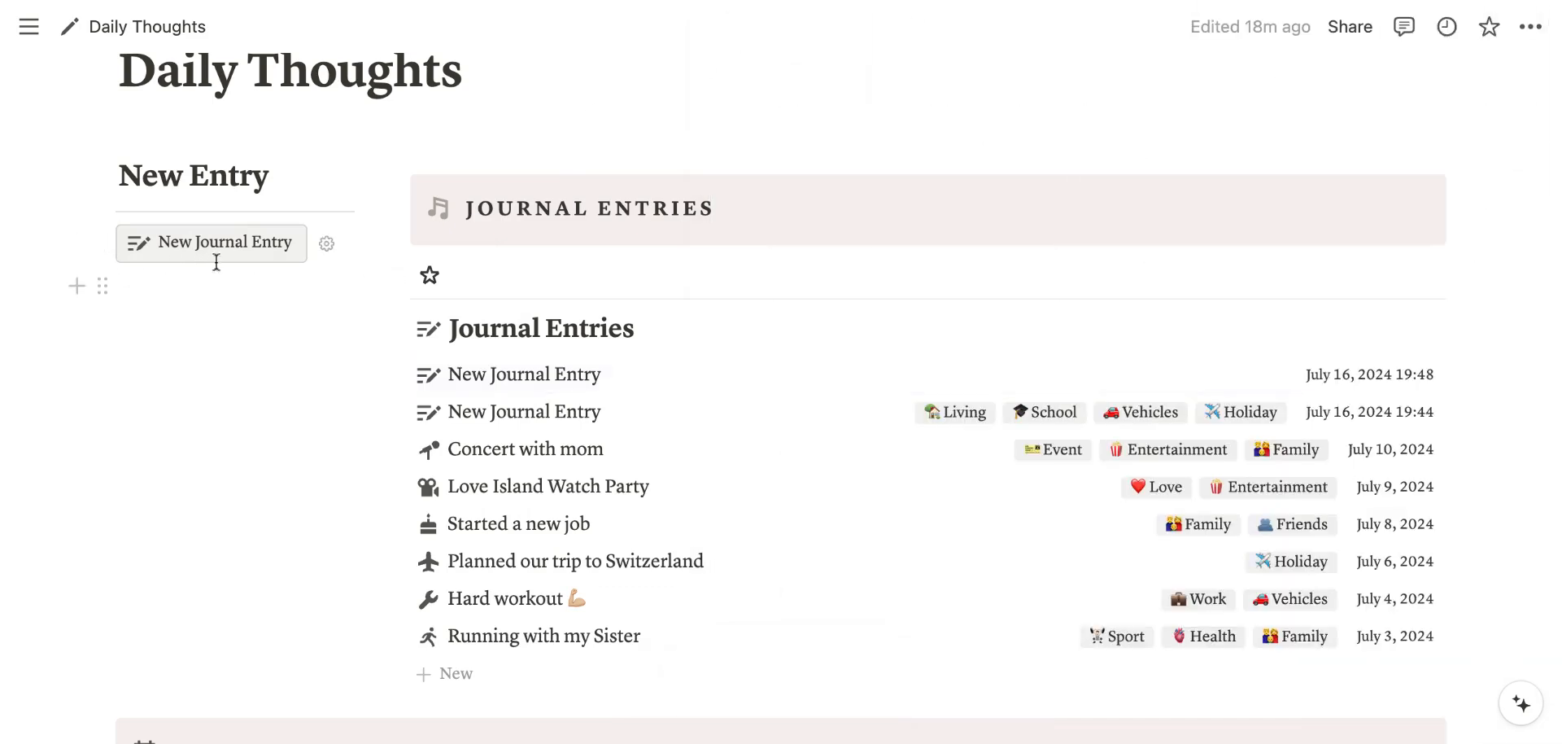
click(326, 243)
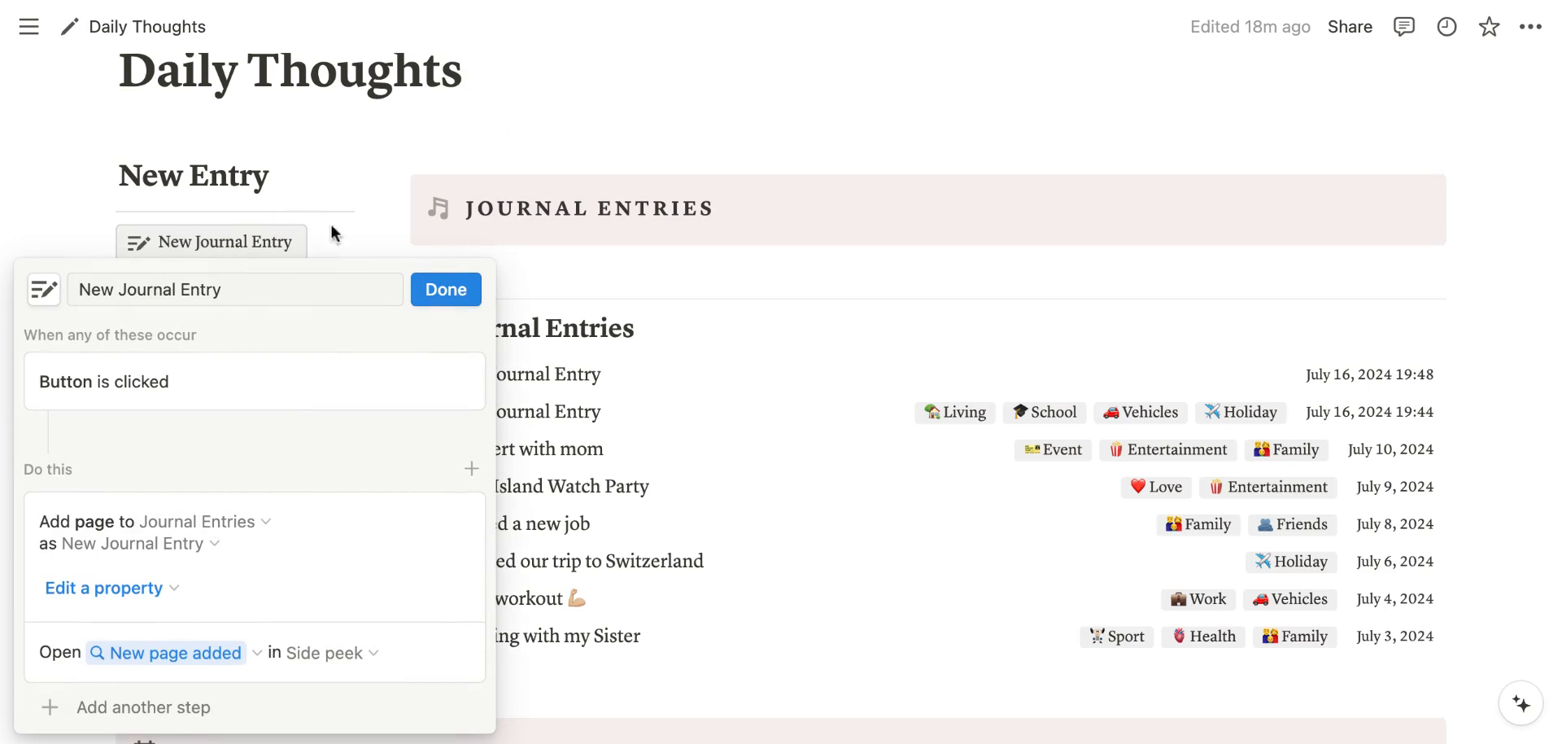
click(460, 297)
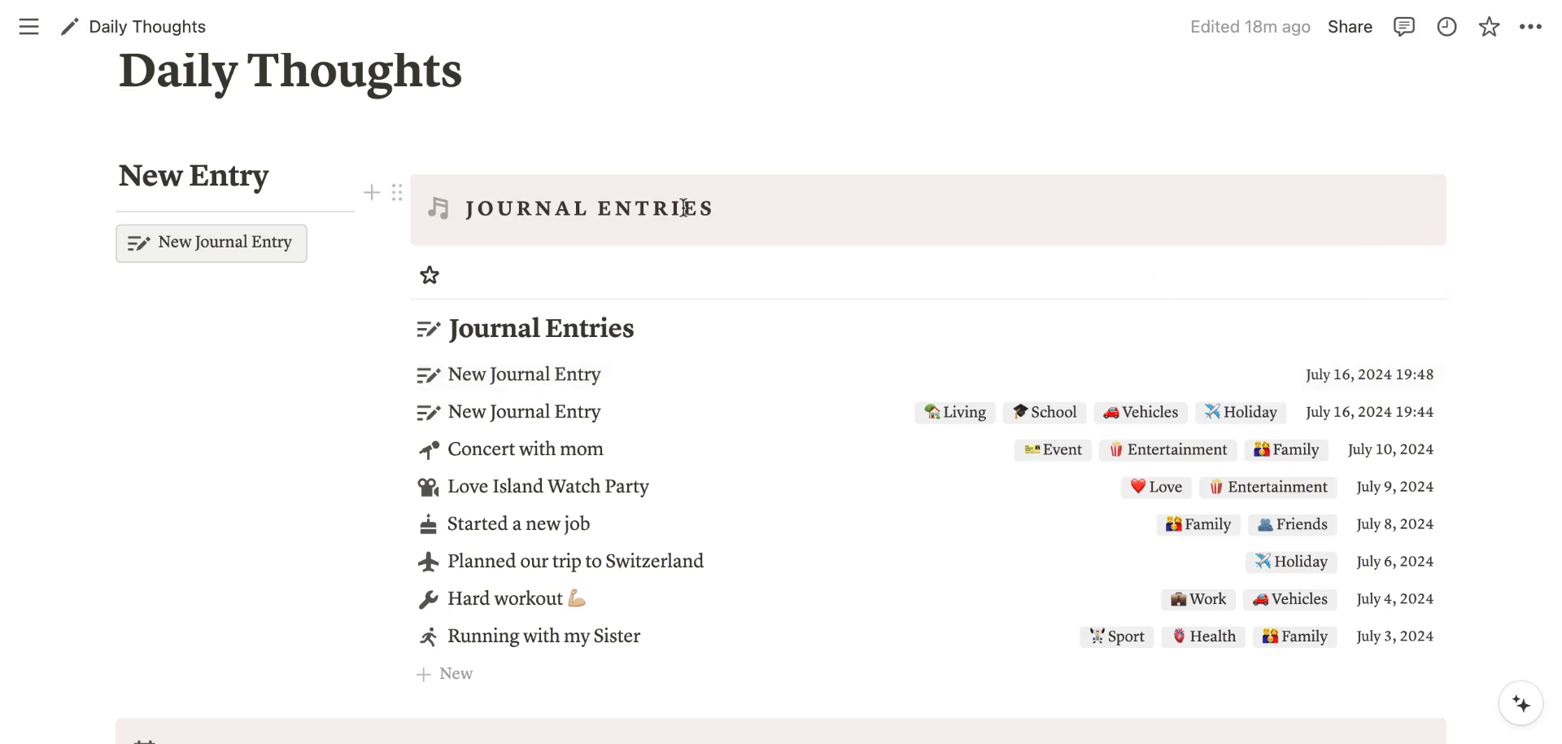
Open the default New Journal Entry template of the Journal Entries database for editing.
scroll(1136, 277, down, 2)
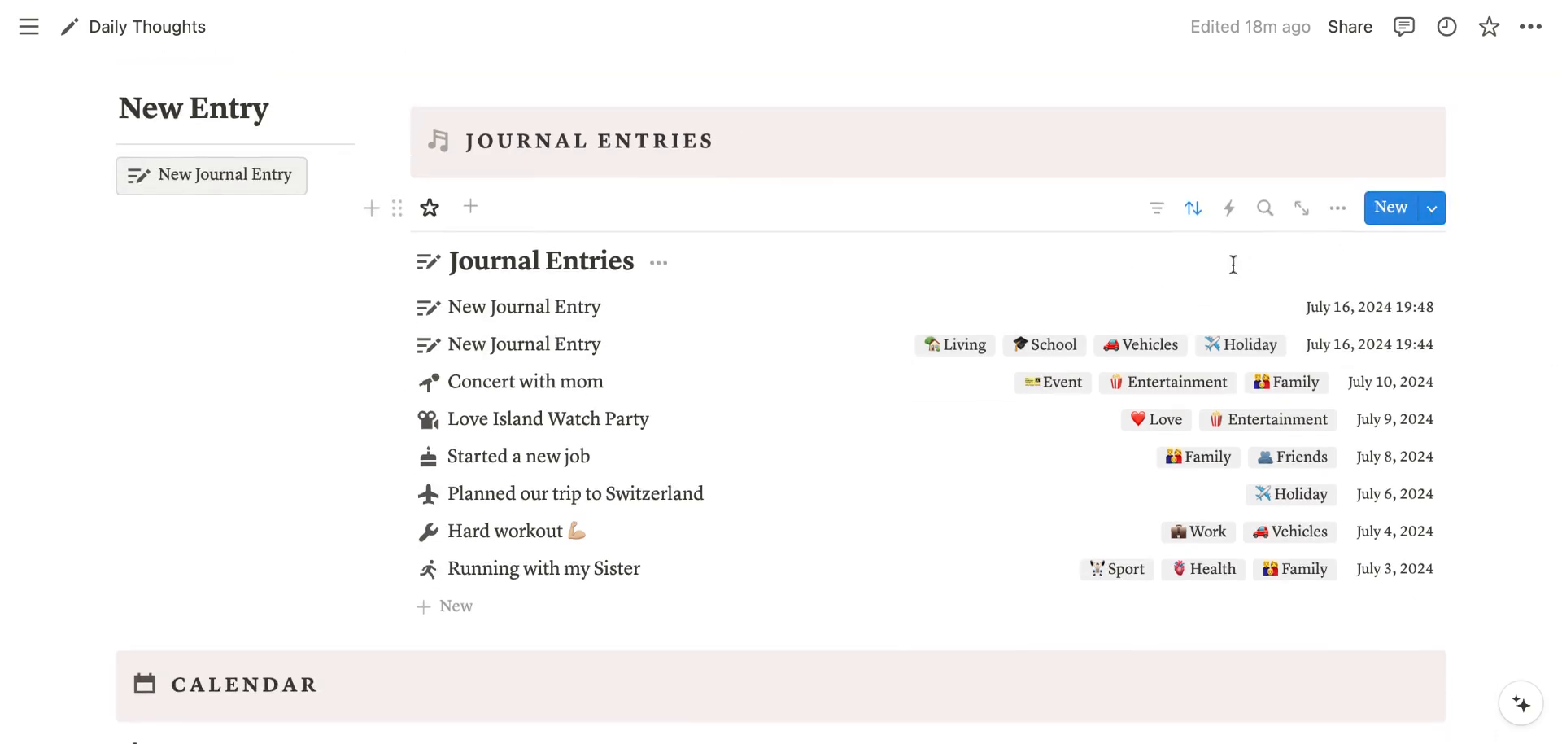
click(1430, 213)
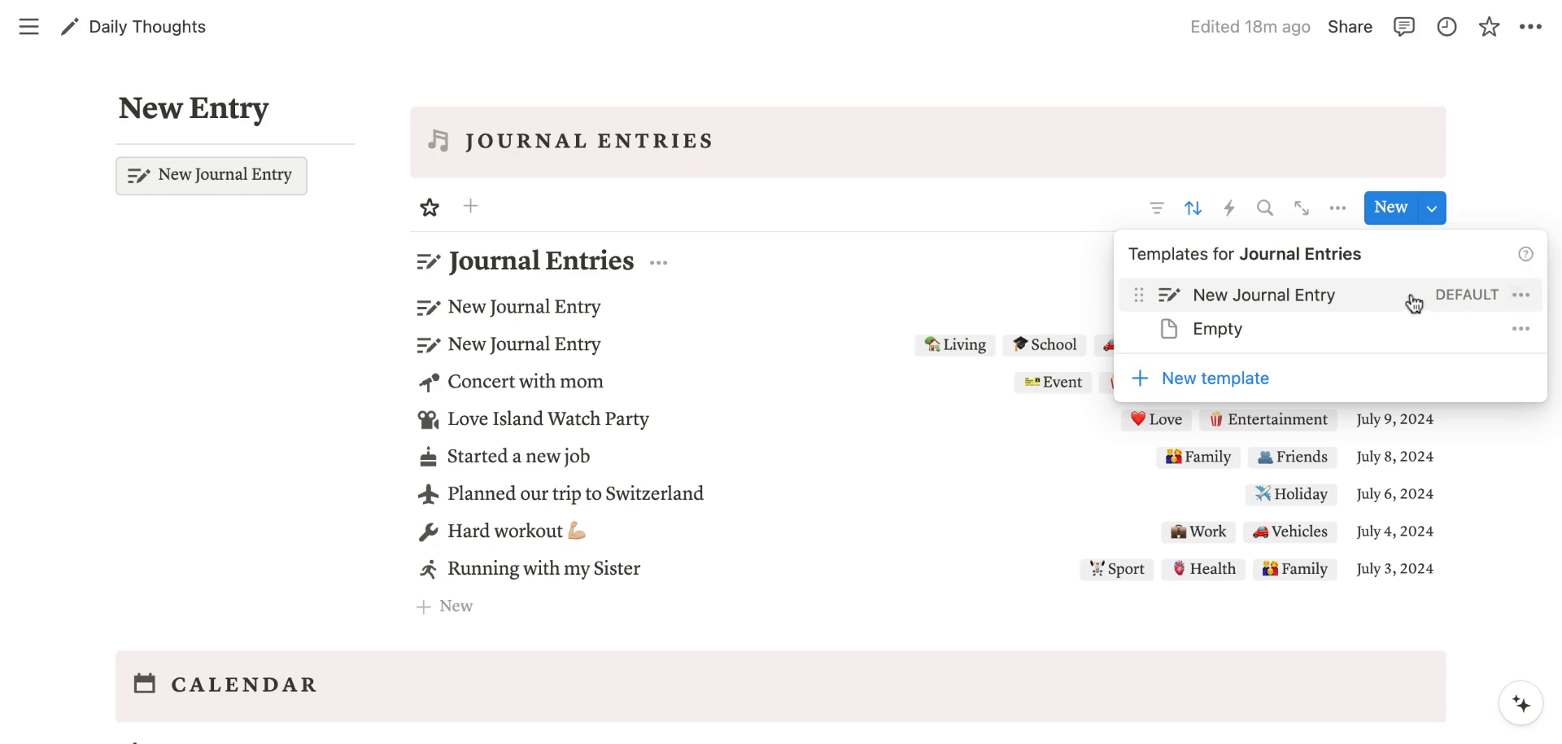
click(1520, 302)
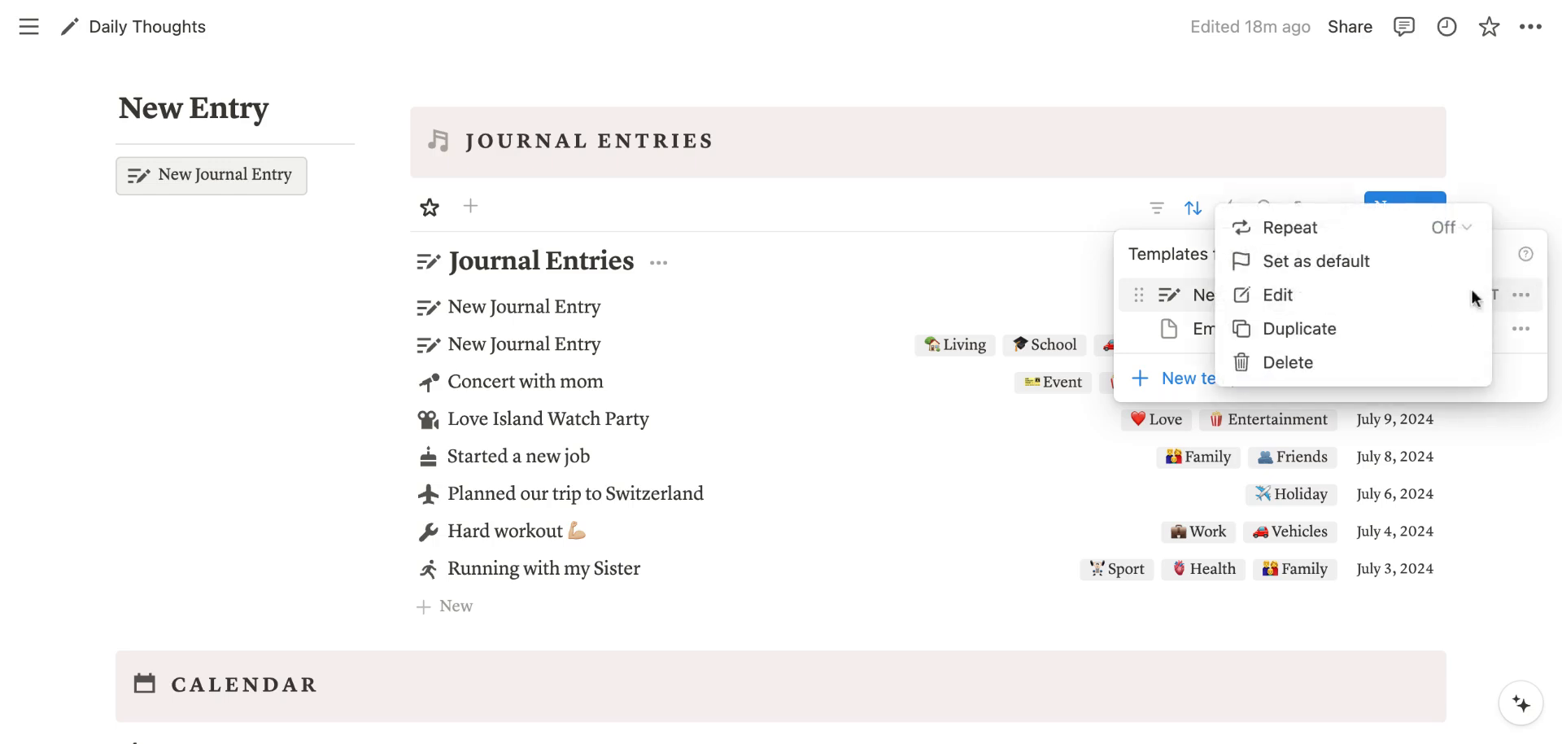
click(1285, 302)
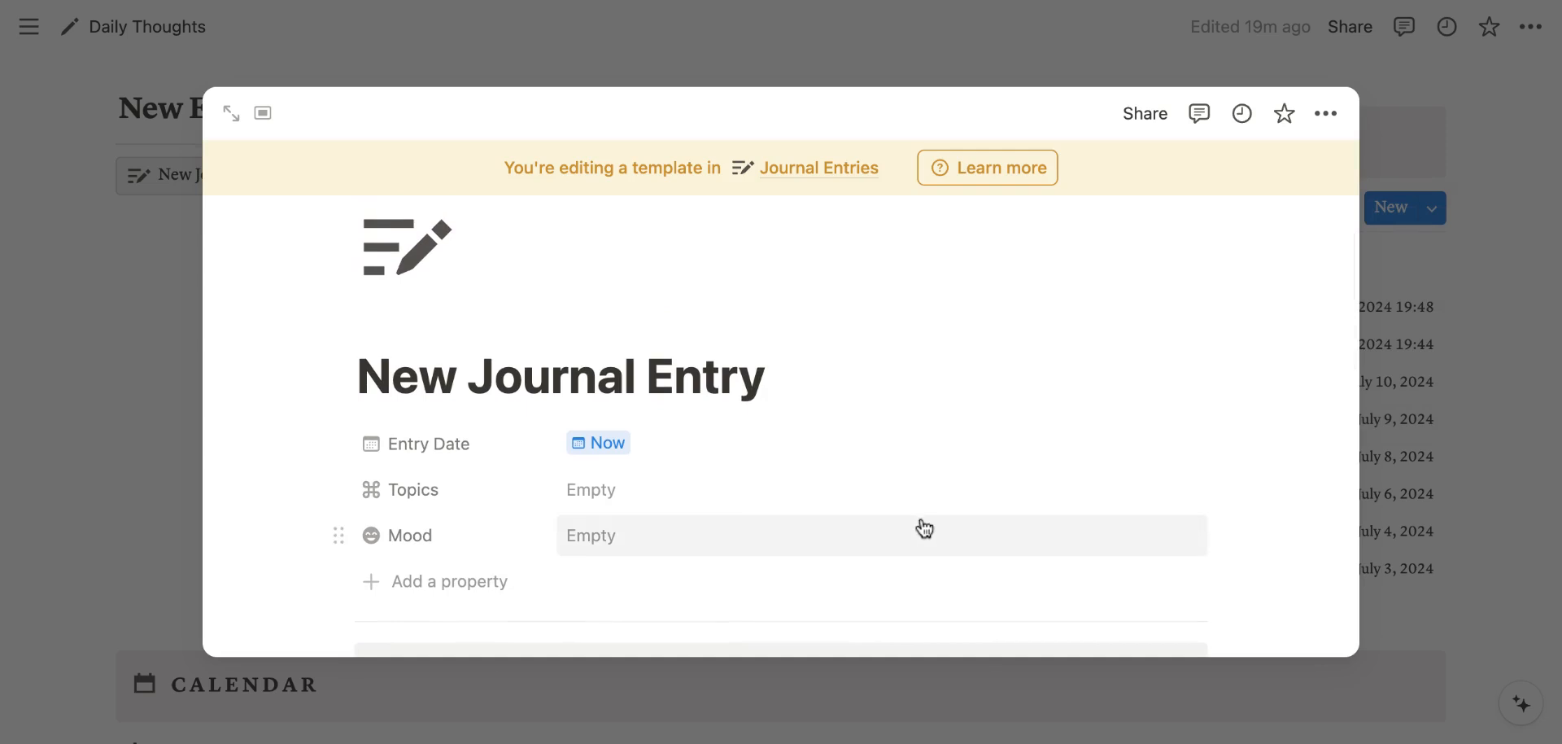
Examine the template's properties, including the available Topics and Mood options, without setting any value.
scroll(924, 528, down, 5)
scroll(924, 527, up, 2)
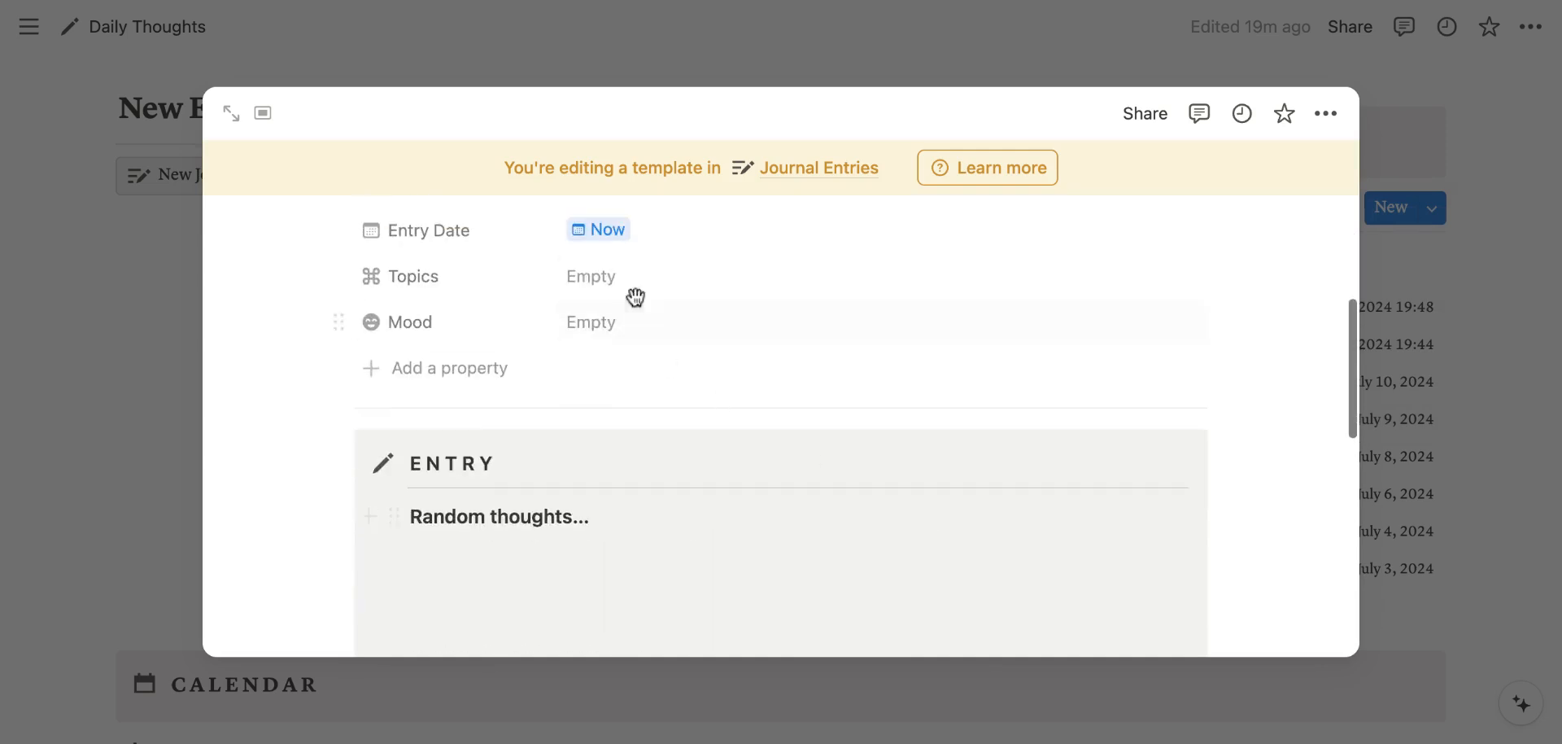
click(606, 275)
click(456, 329)
click(600, 326)
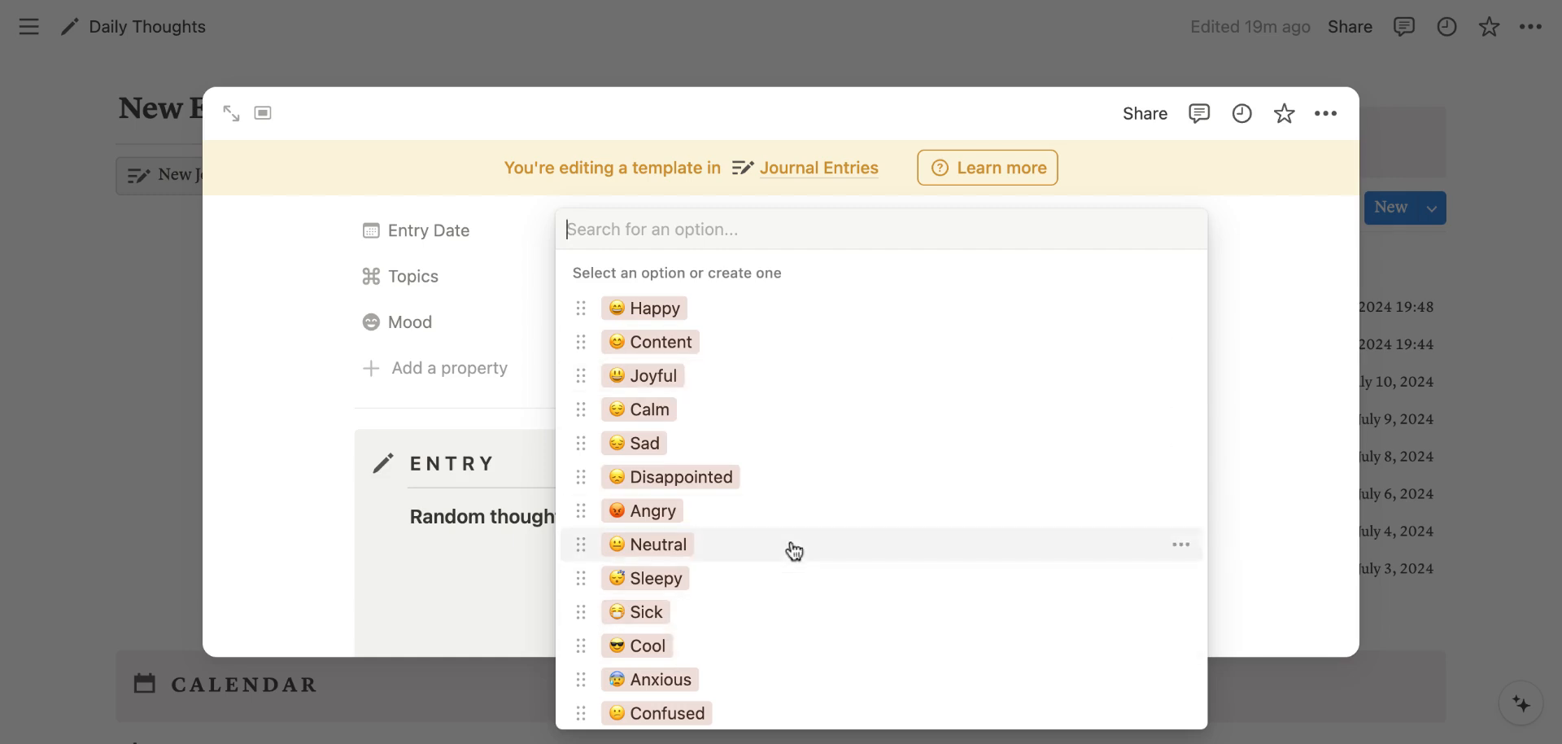
click(463, 553)
Examine the editable prompts in the template's Entry section, such as the positive thought and goal headings, and close the template.
scroll(466, 558, down, 5)
scroll(466, 558, down, 3)
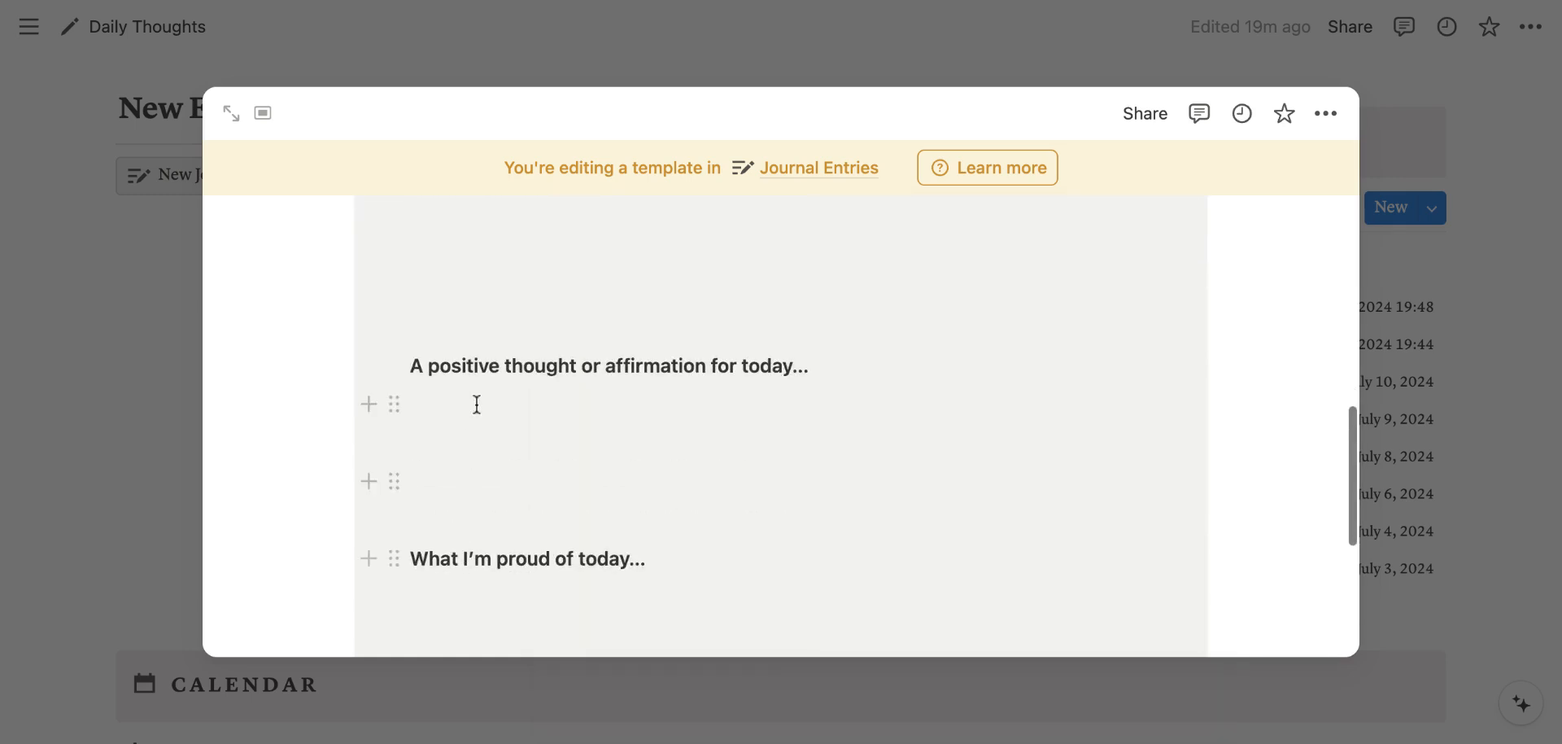
drag(424, 366, 651, 382)
click(792, 364)
drag(792, 364, 402, 370)
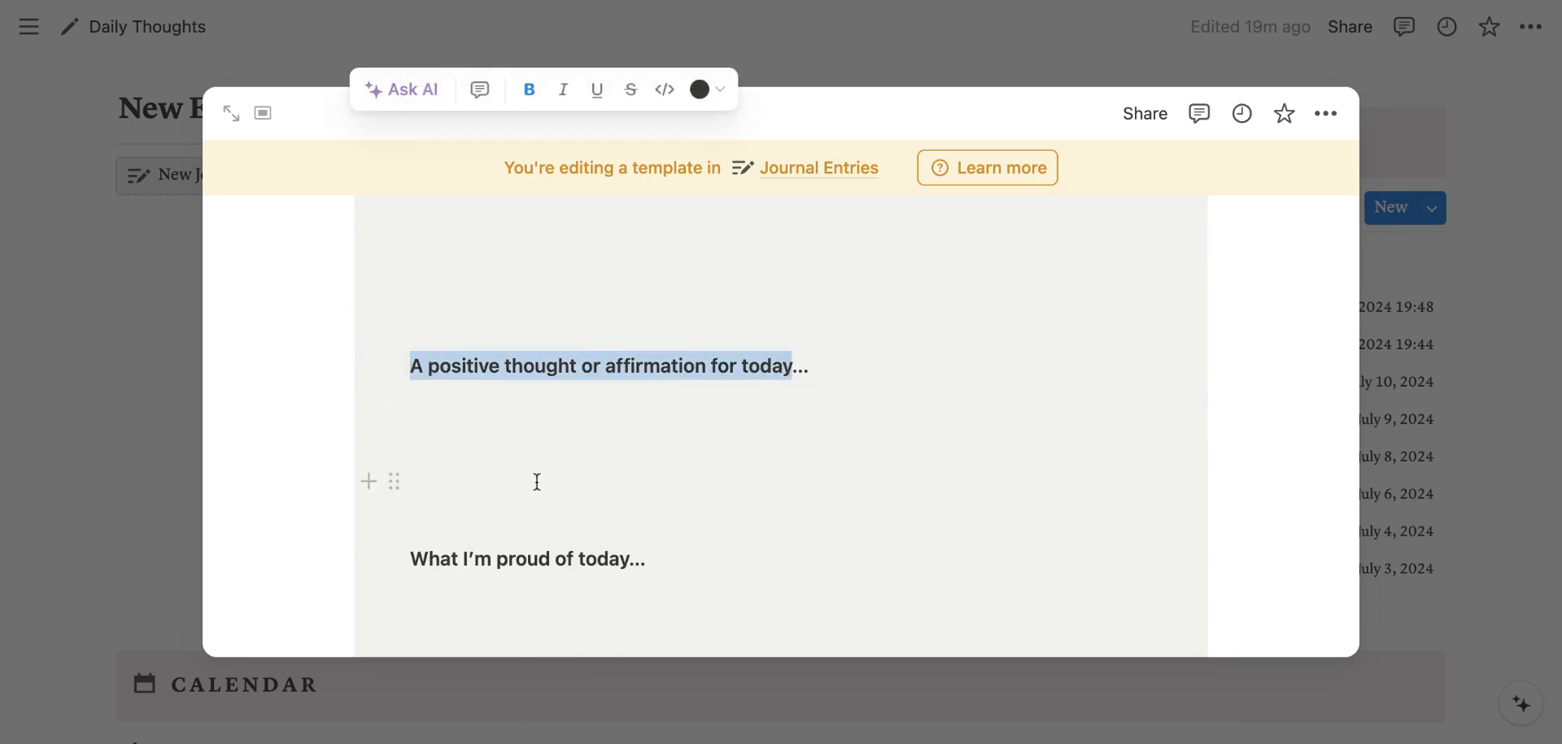
scroll(534, 478, down, 4)
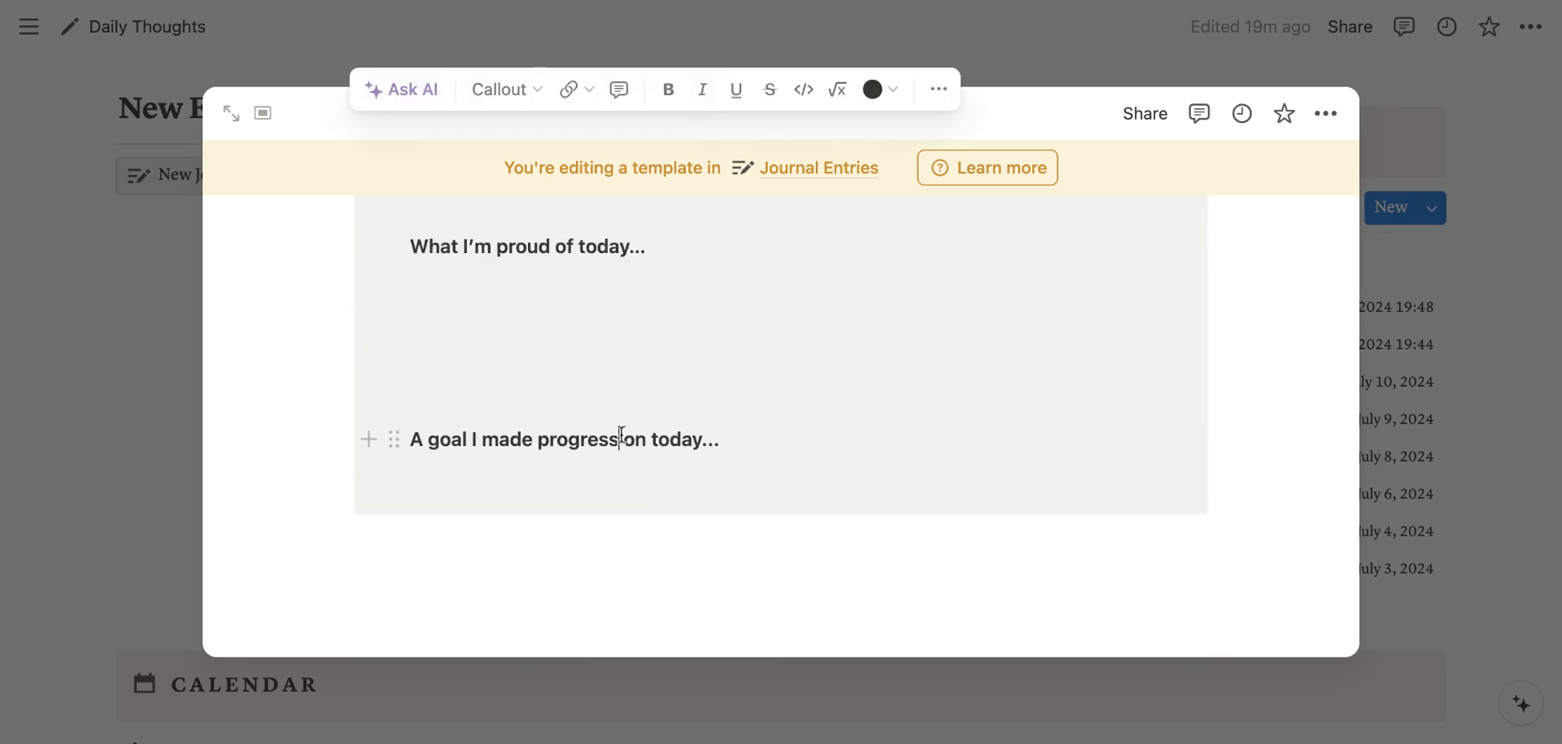
click(621, 437)
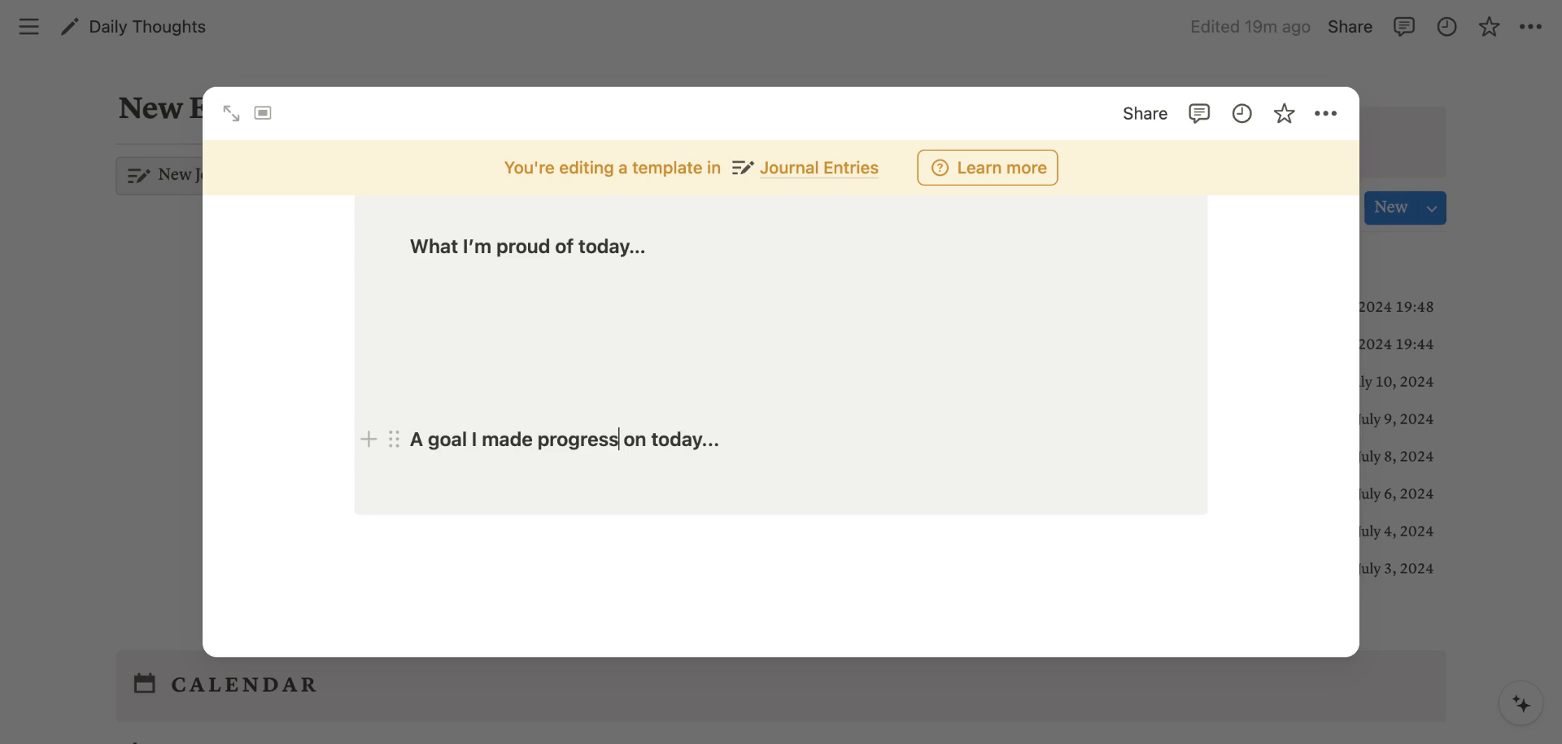
scroll(781, 423, up, 3)
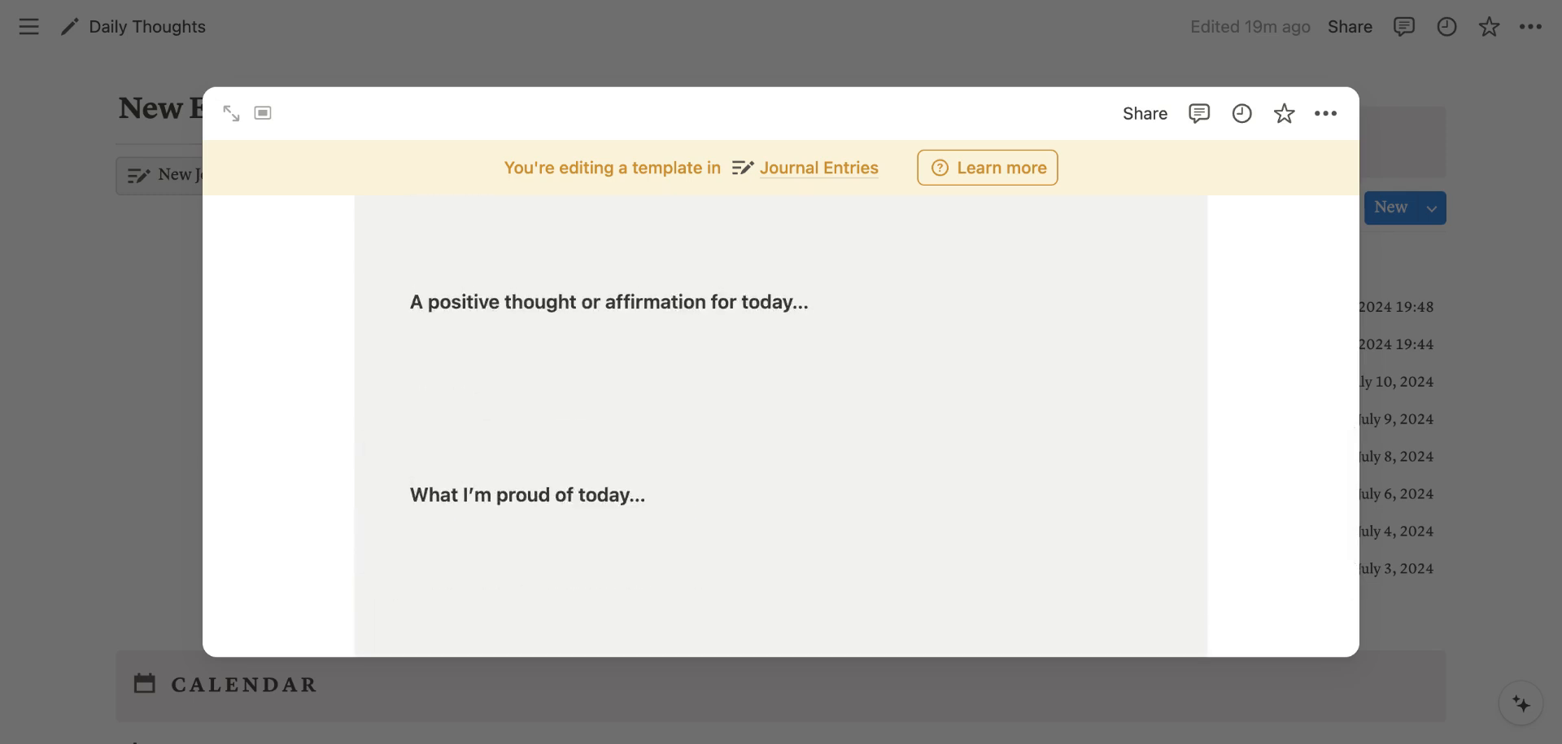
scroll(781, 423, up, 10)
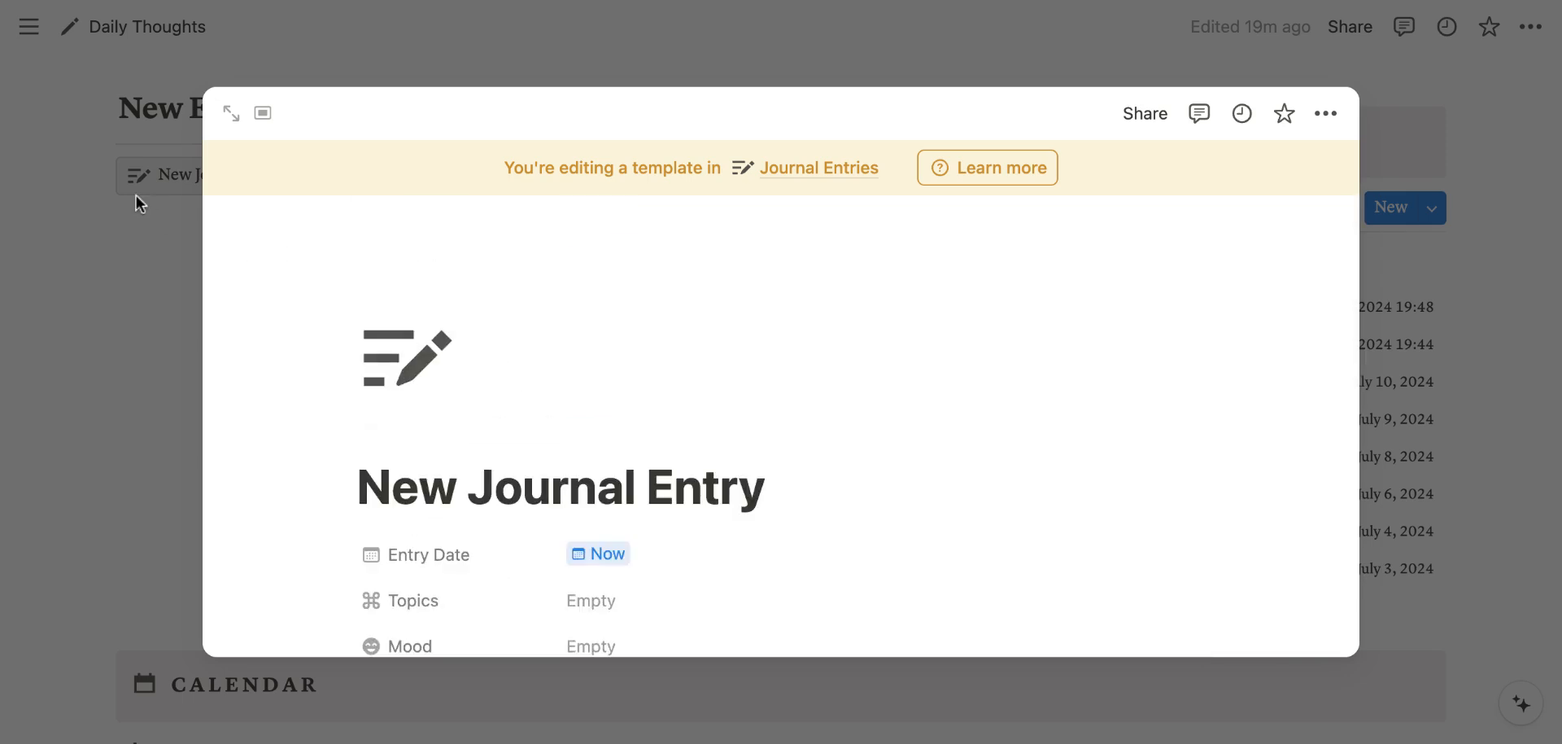
click(148, 277)
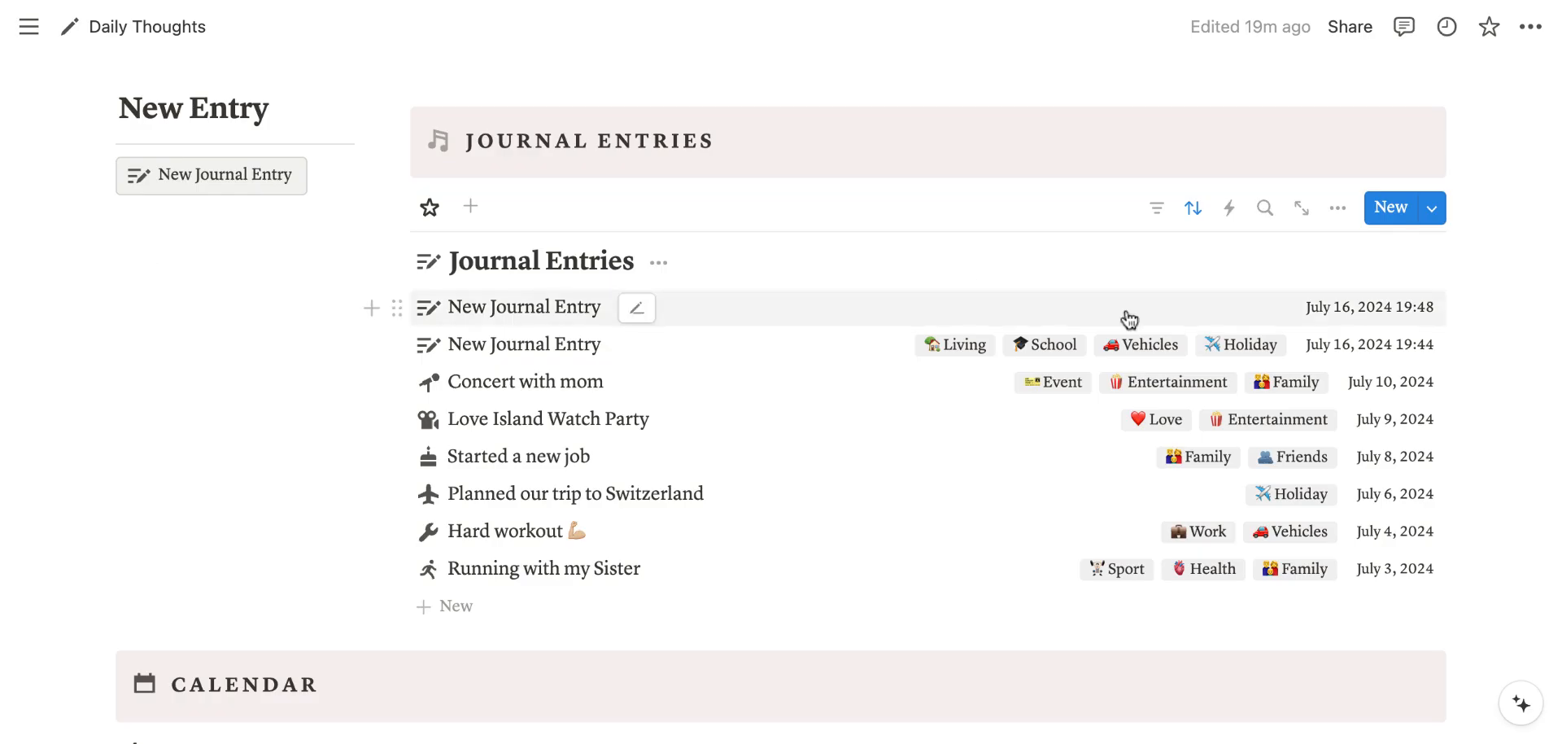
View the entries in the July 2024 calendar, and return to the Journal Entries list.
scroll(349, 394, down, 8)
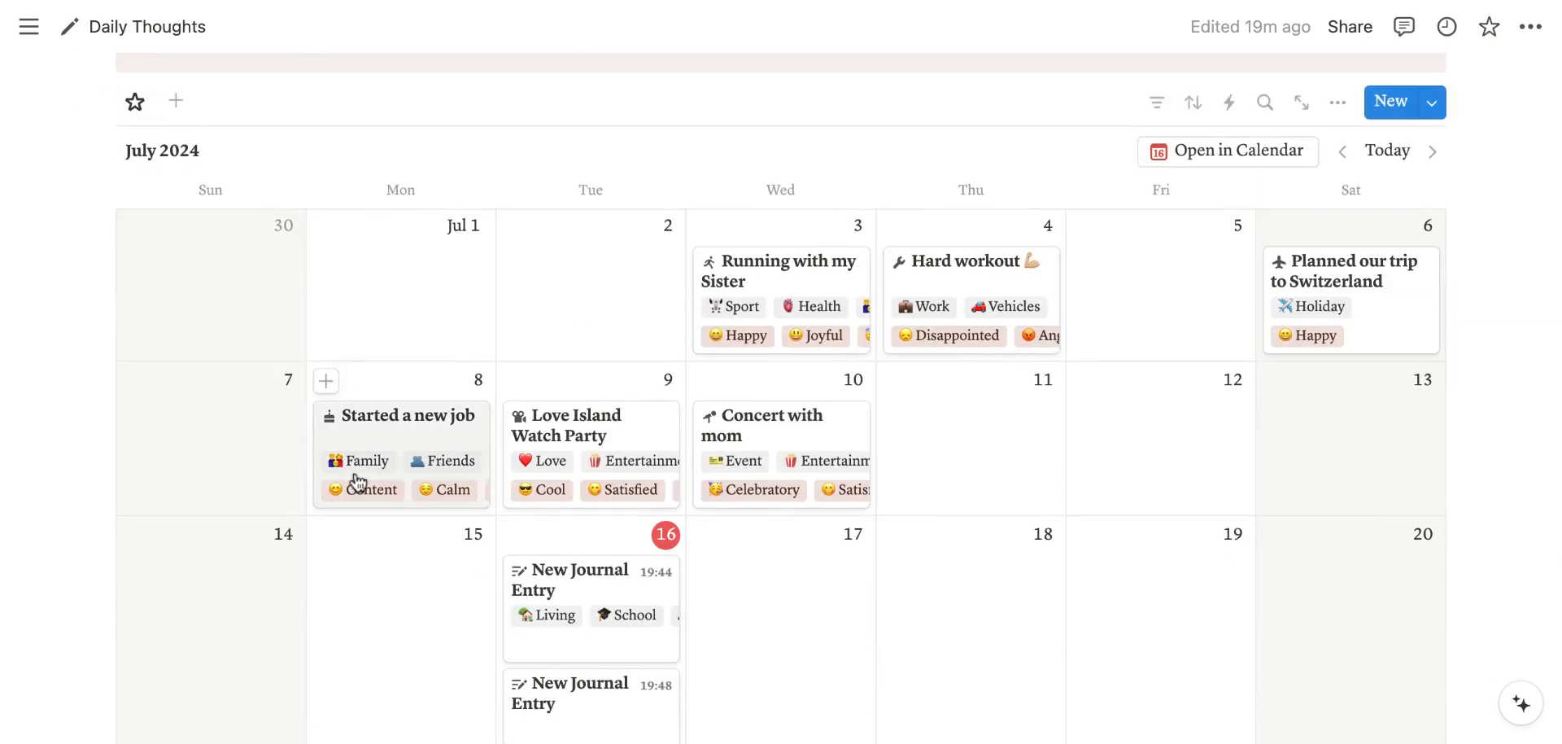
scroll(499, 457, up, 8)
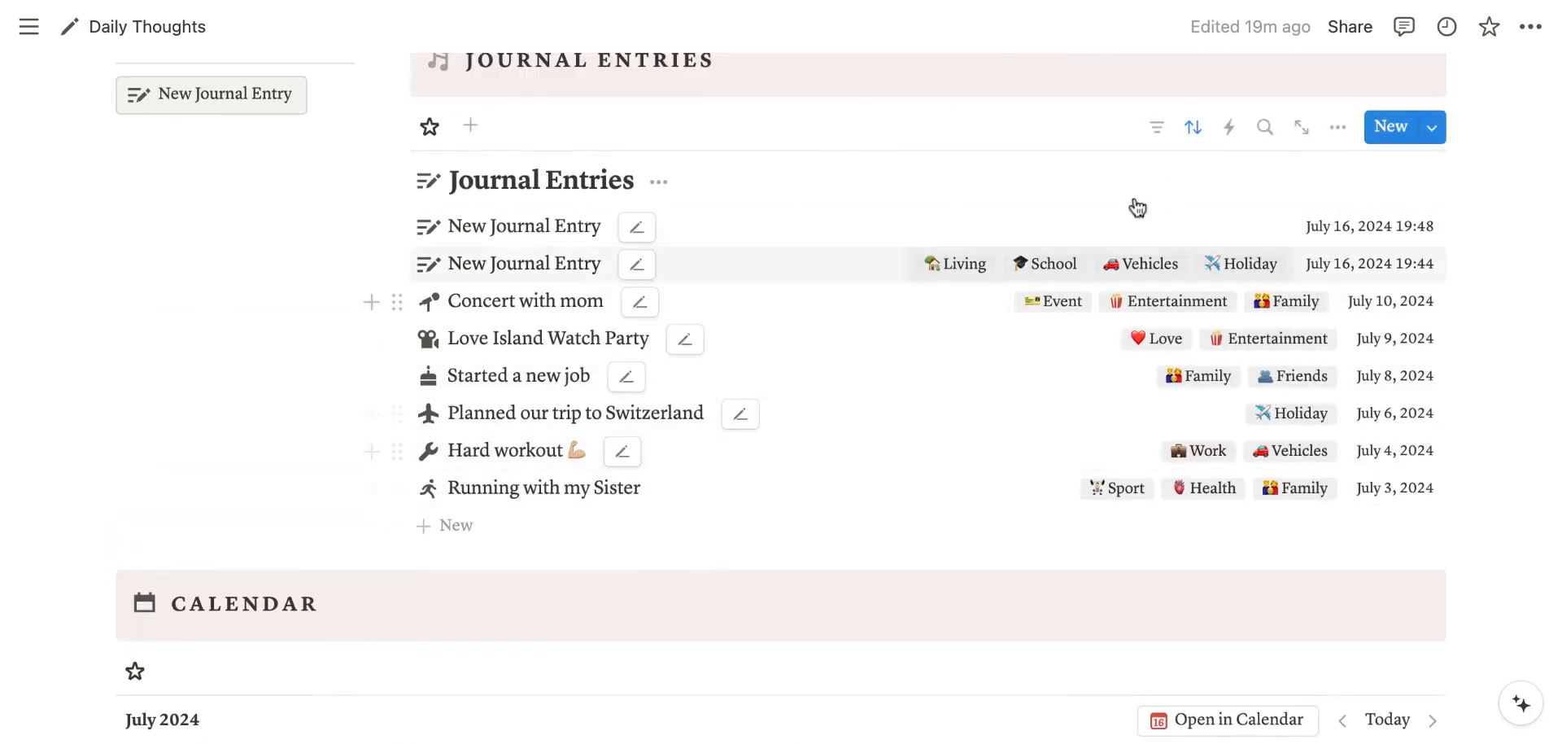
Examine the layout options of the July 2024 calendar view, such as database title, weekends and page opening mode, and close them.
scroll(876, 357, down, 5)
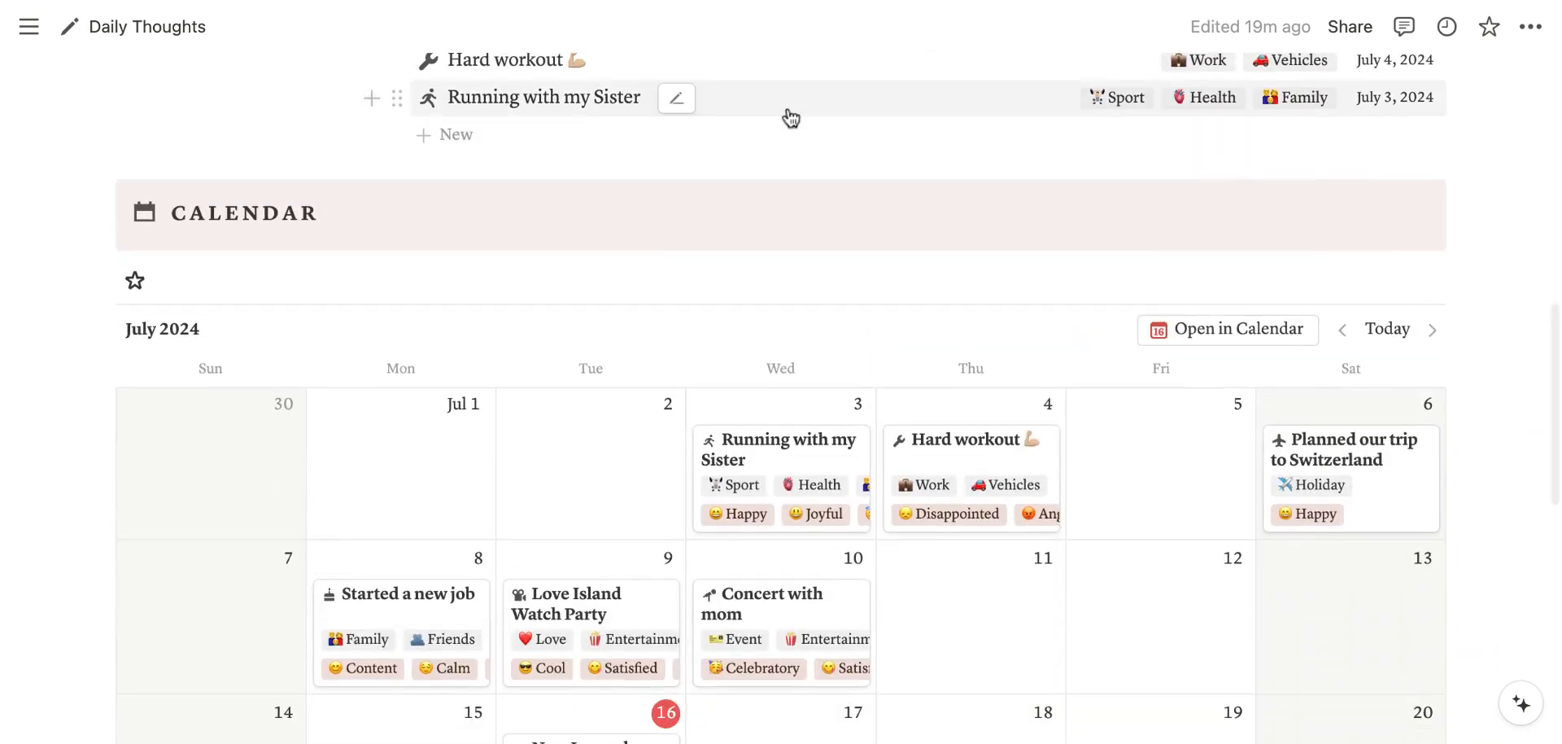
scroll(788, 143, down, 2)
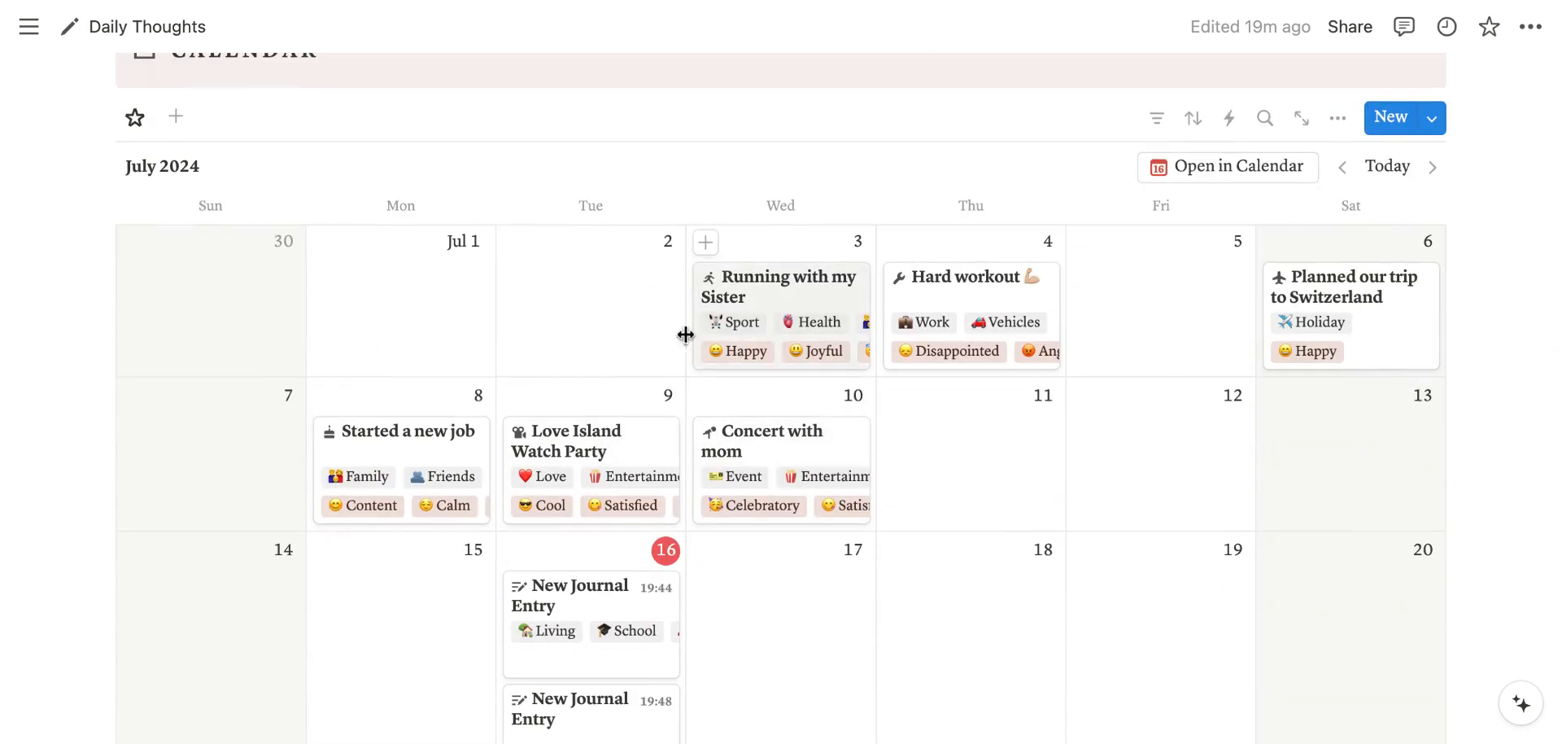
scroll(687, 339, up, 6)
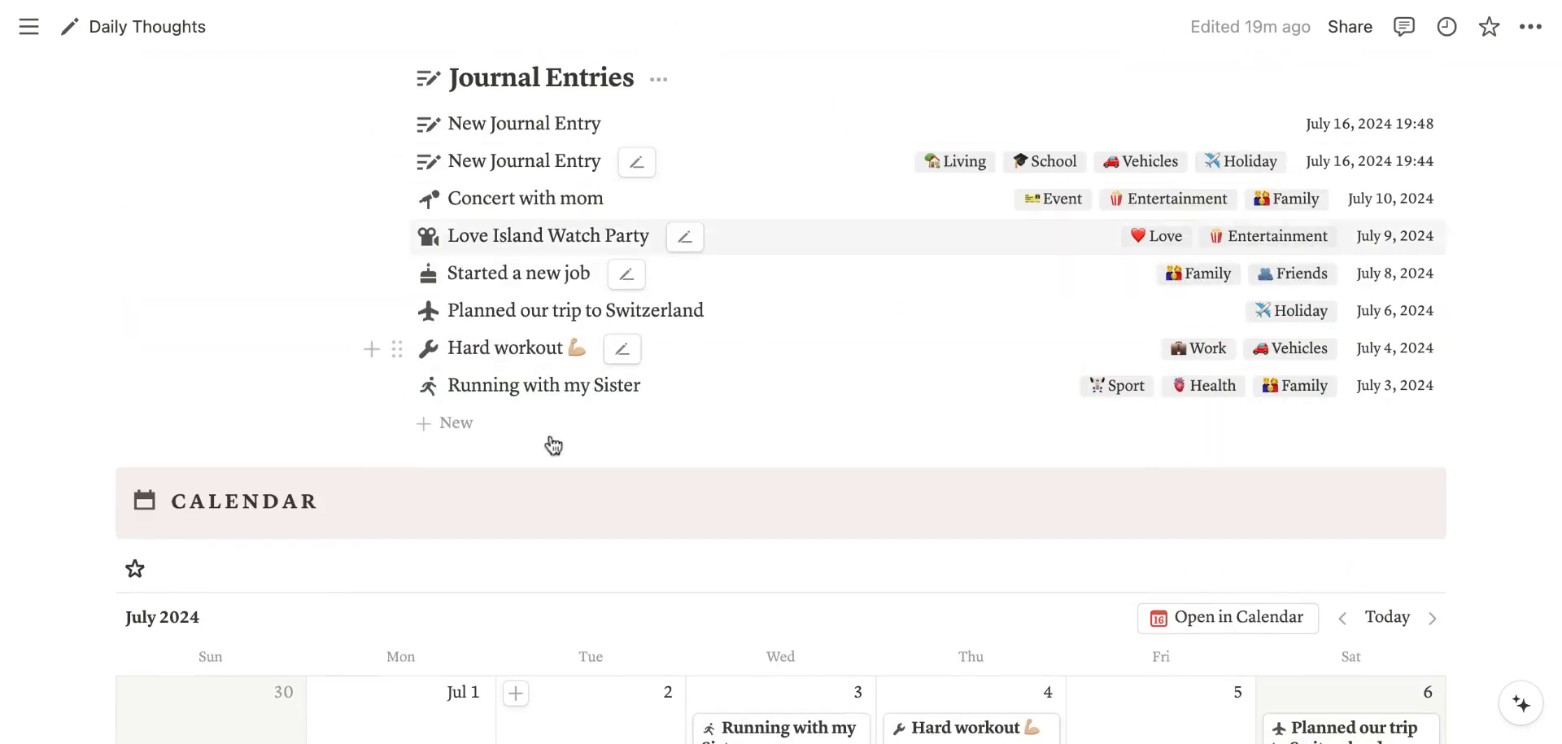
scroll(506, 272, down, 5)
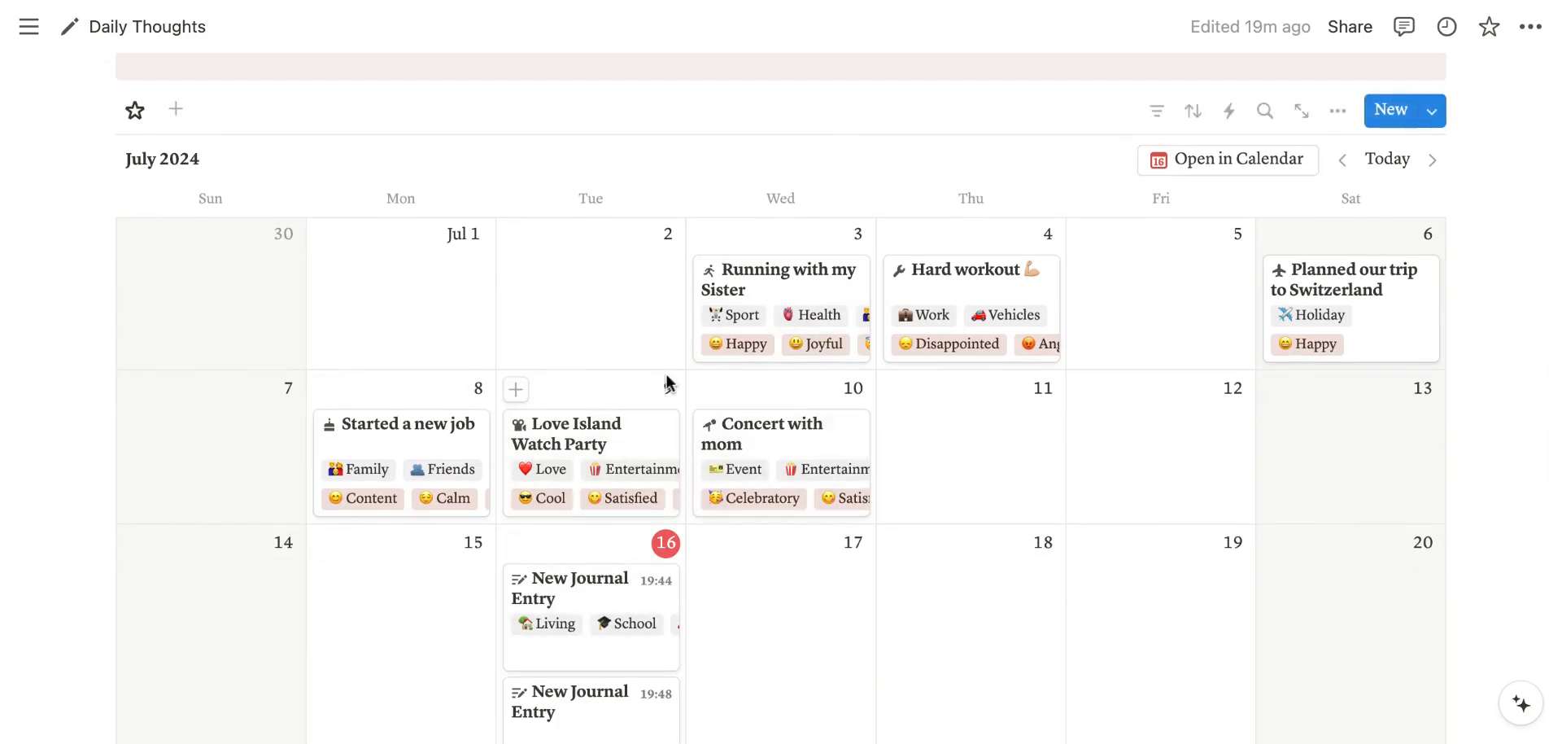
click(1337, 111)
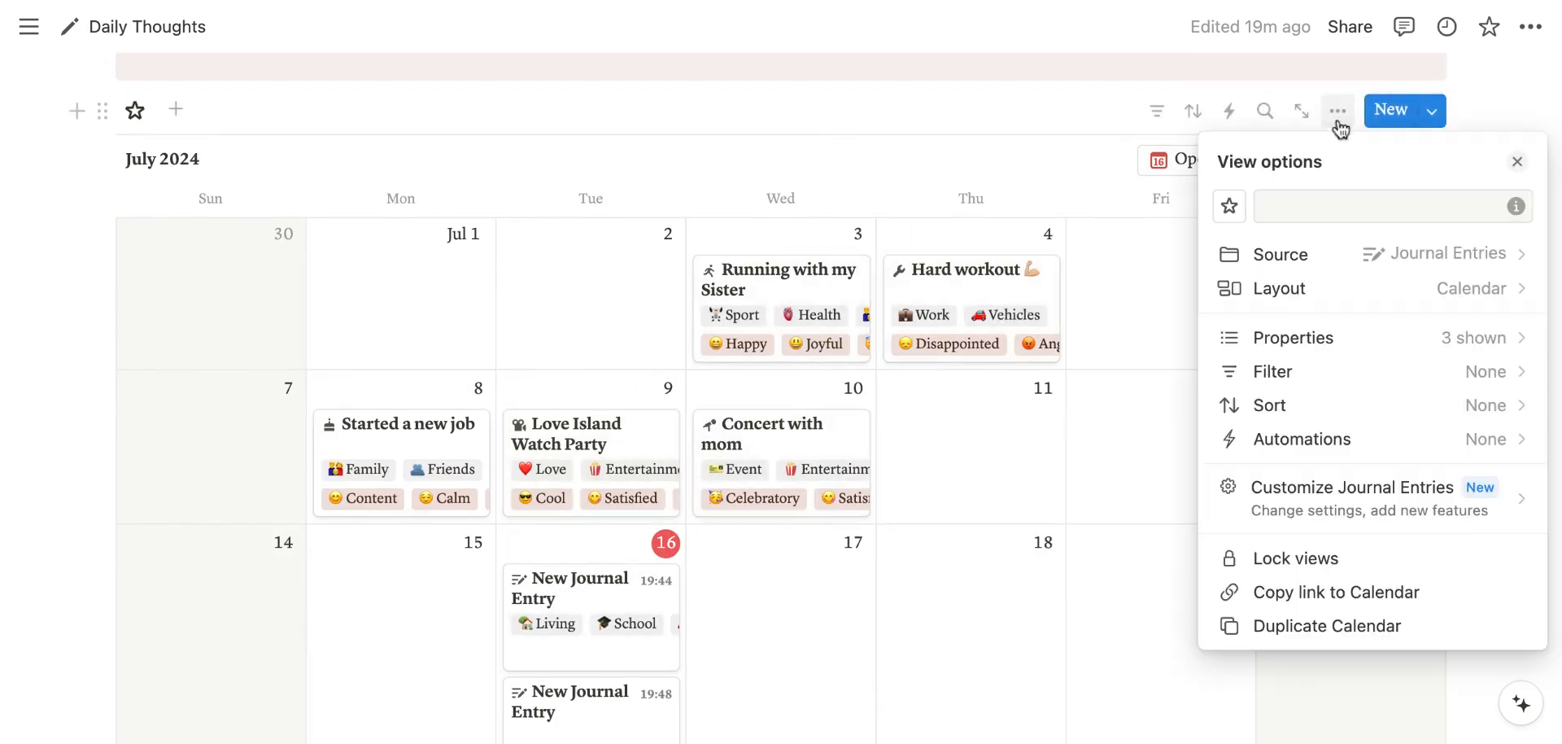
click(1321, 294)
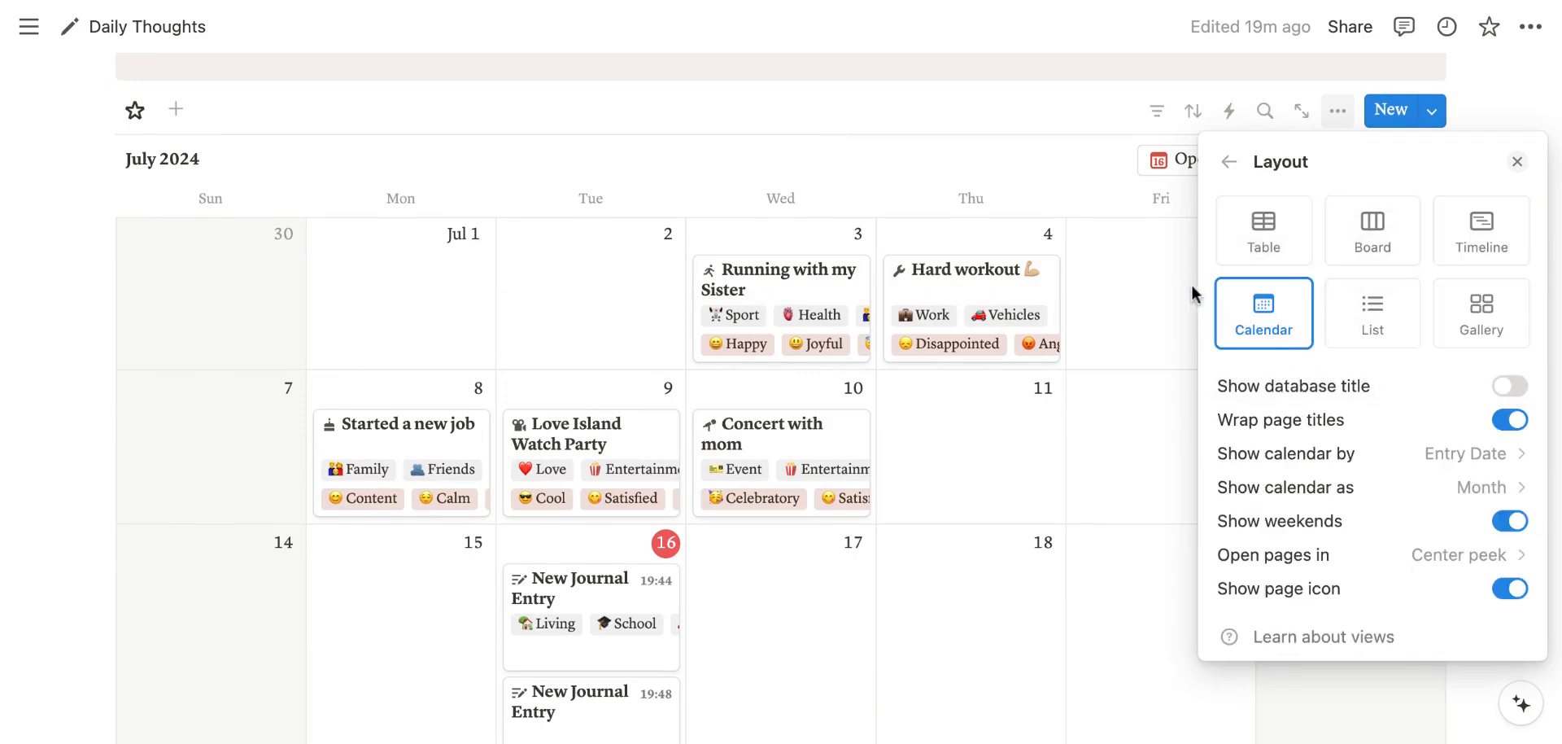
click(1026, 147)
Examine the layout options of the Journal Entries list view and close them without changing the layout.
scroll(1027, 142, up, 10)
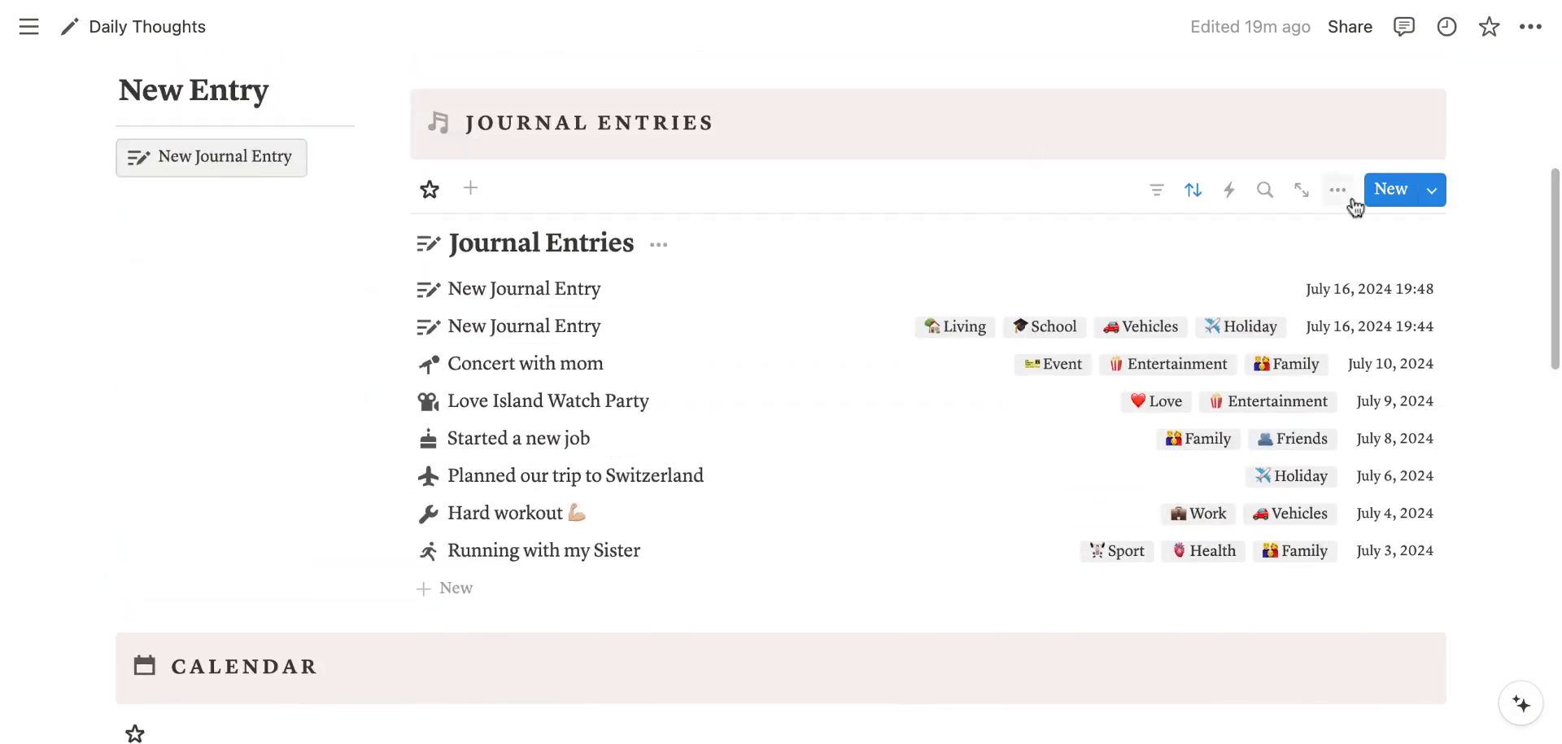
click(1344, 196)
click(1329, 304)
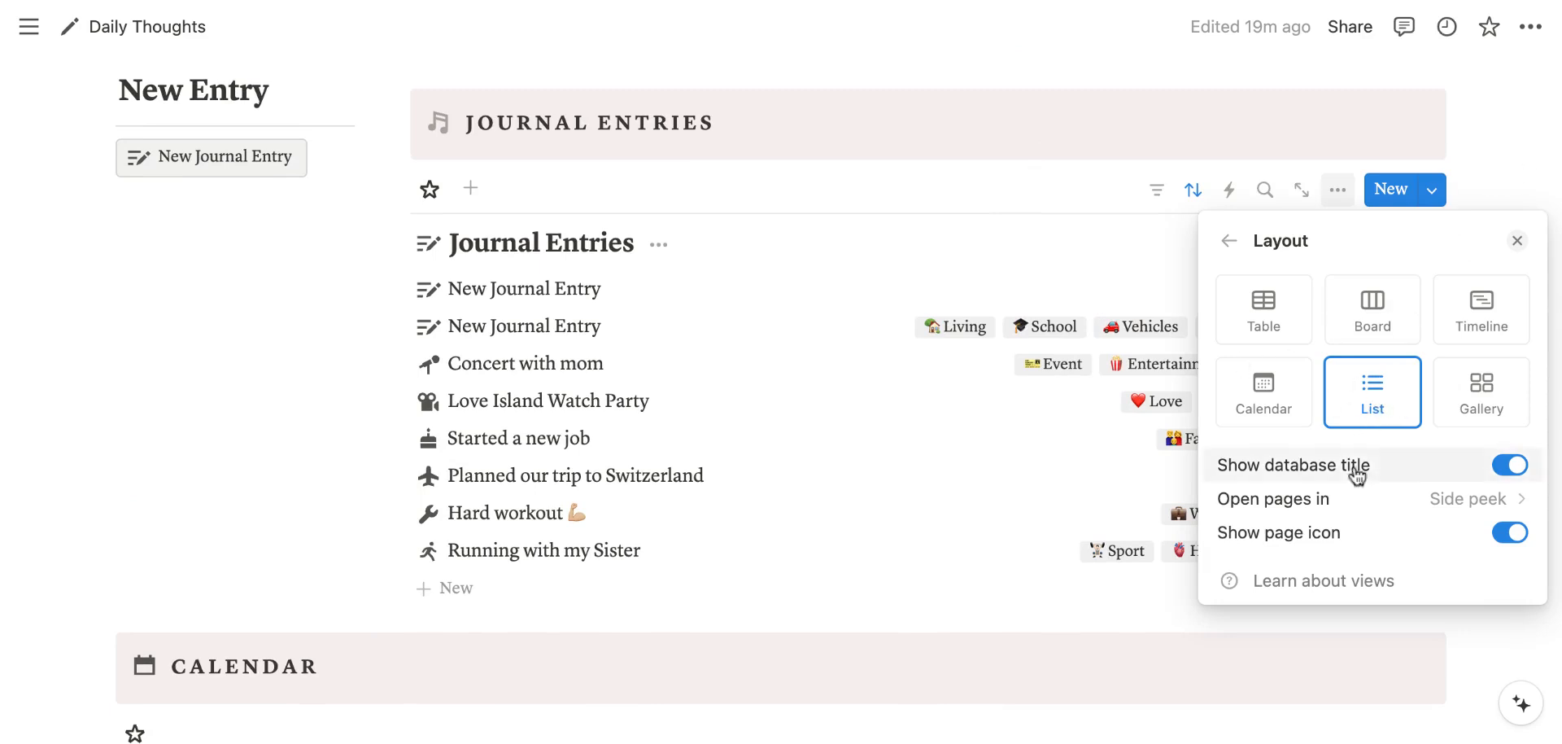
click(1466, 195)
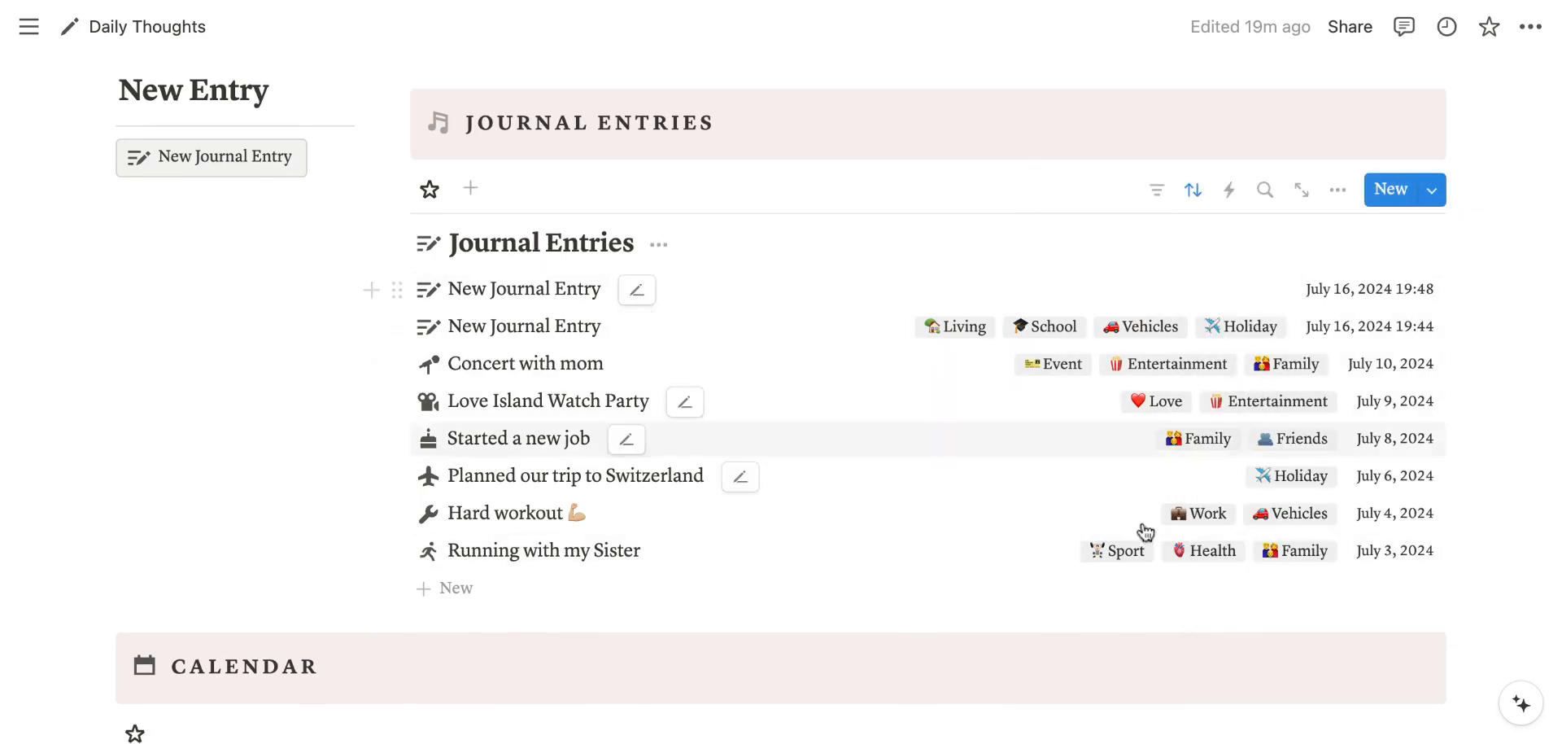
Review the calendar view's layout settings again and close its view options.
scroll(1183, 529, down, 8)
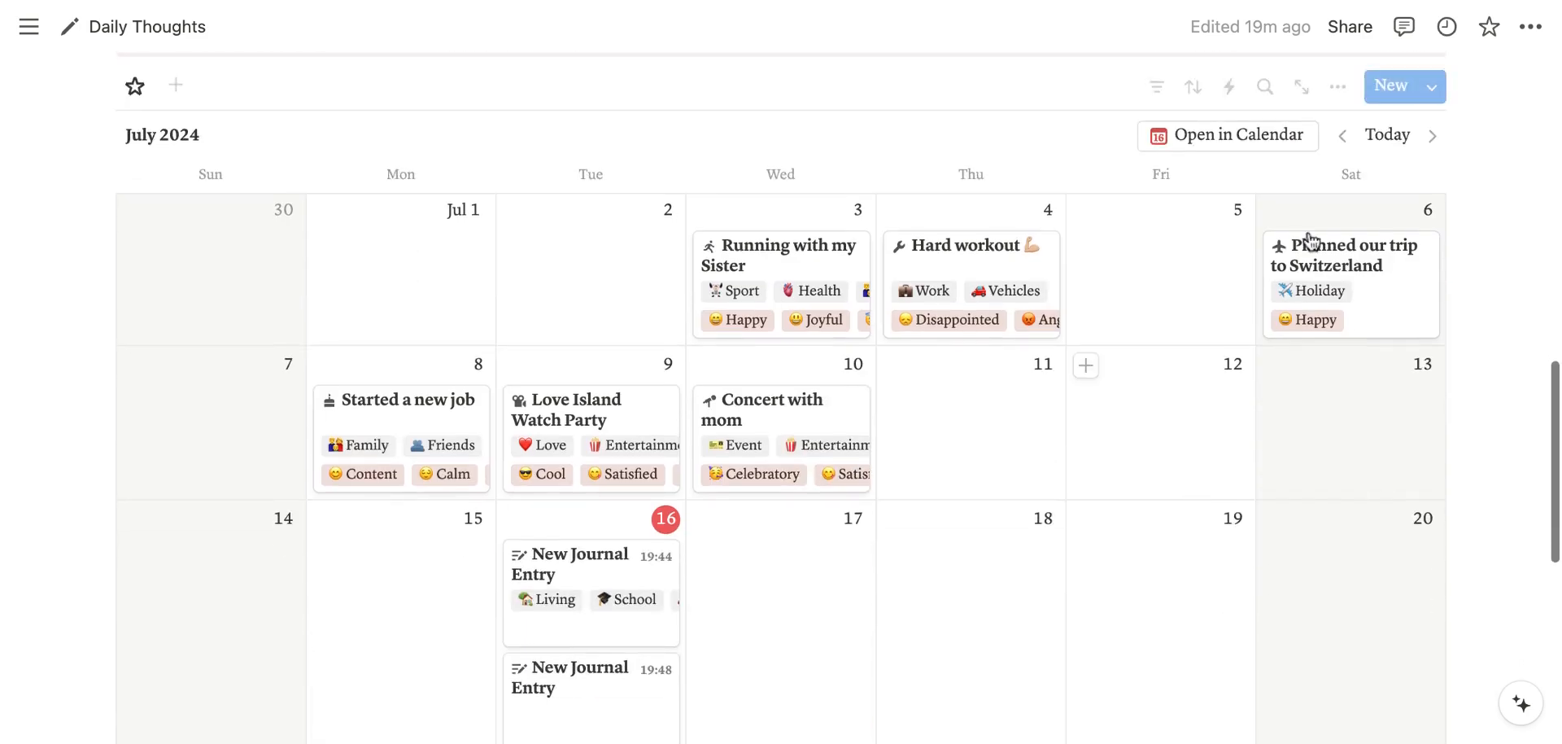
click(1337, 86)
click(1336, 265)
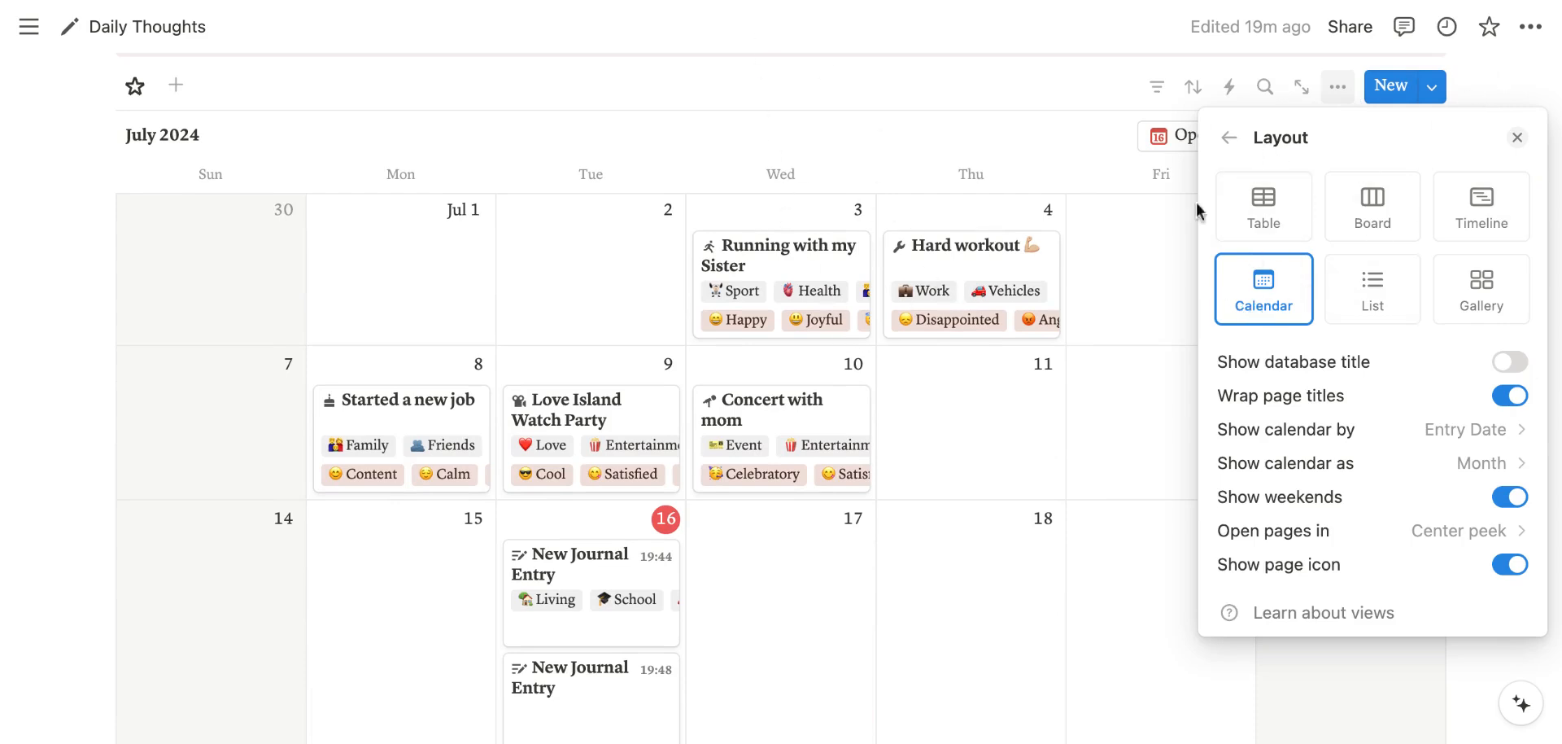
click(1231, 139)
click(1491, 106)
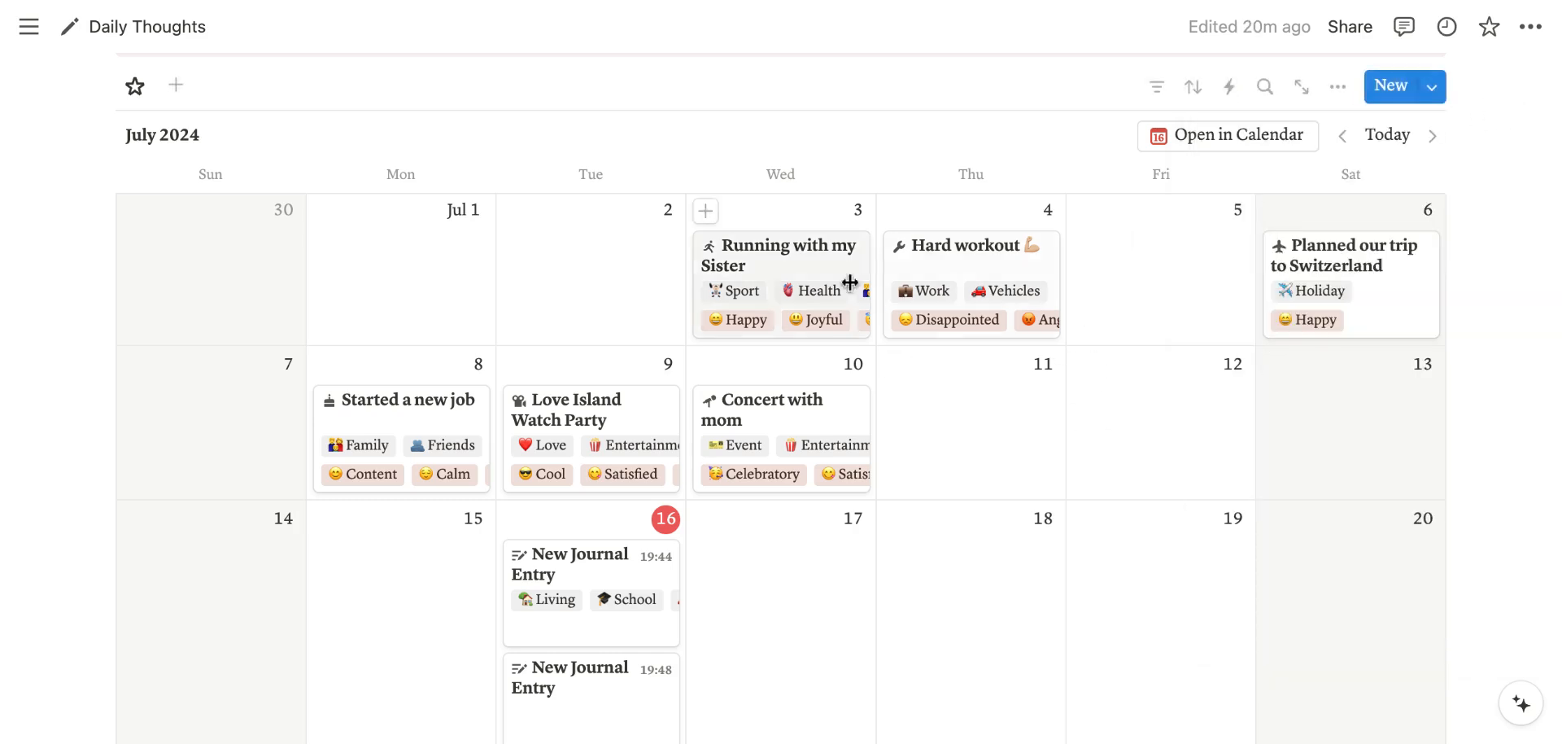
Preview the Love Island Watch Party entry from the July 2024 calendar, close it, and return to the Journal Entries list.
scroll(829, 286, down, 3)
scroll(828, 286, up, 3)
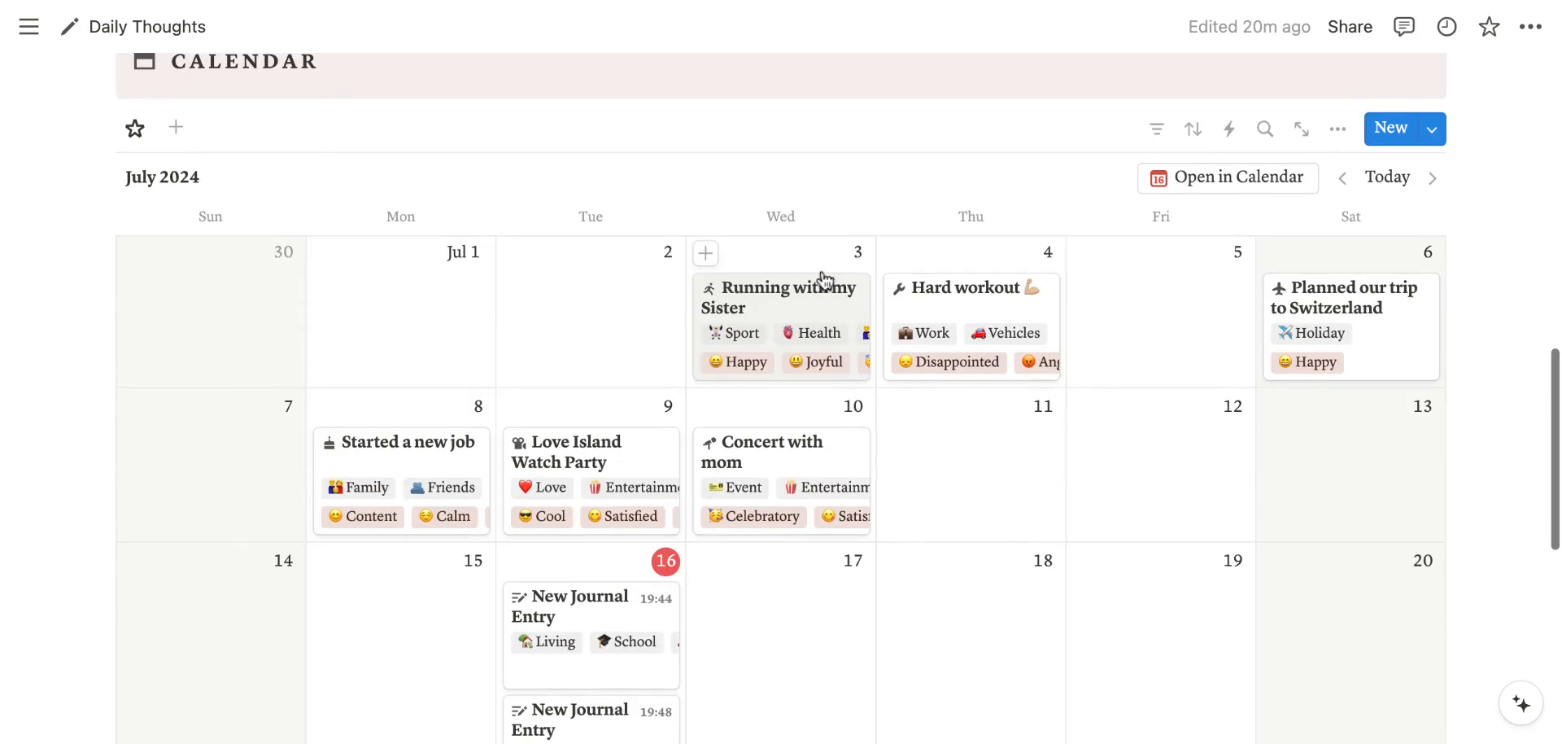
scroll(564, 489, down, 5)
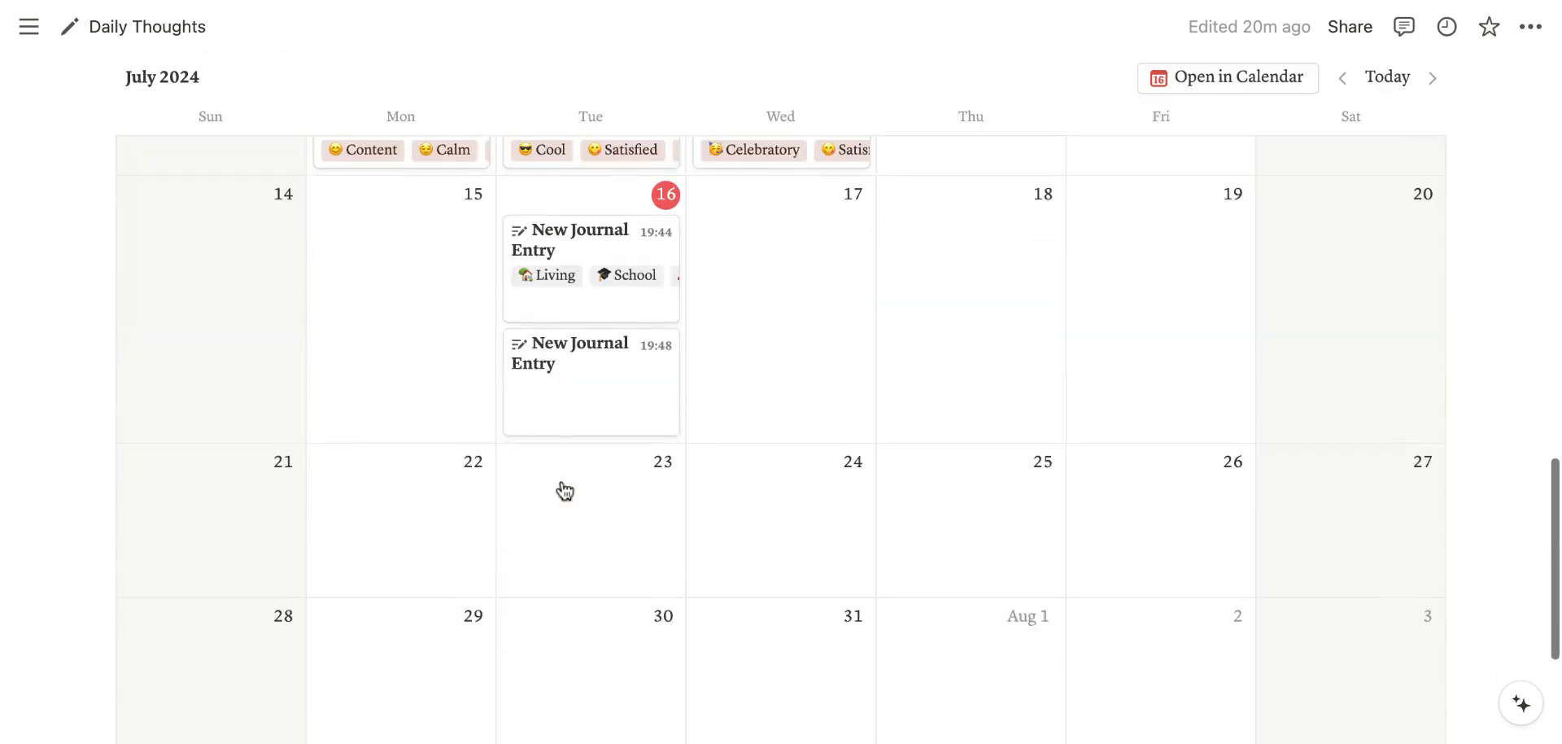
scroll(565, 488, up, 5)
click(629, 379)
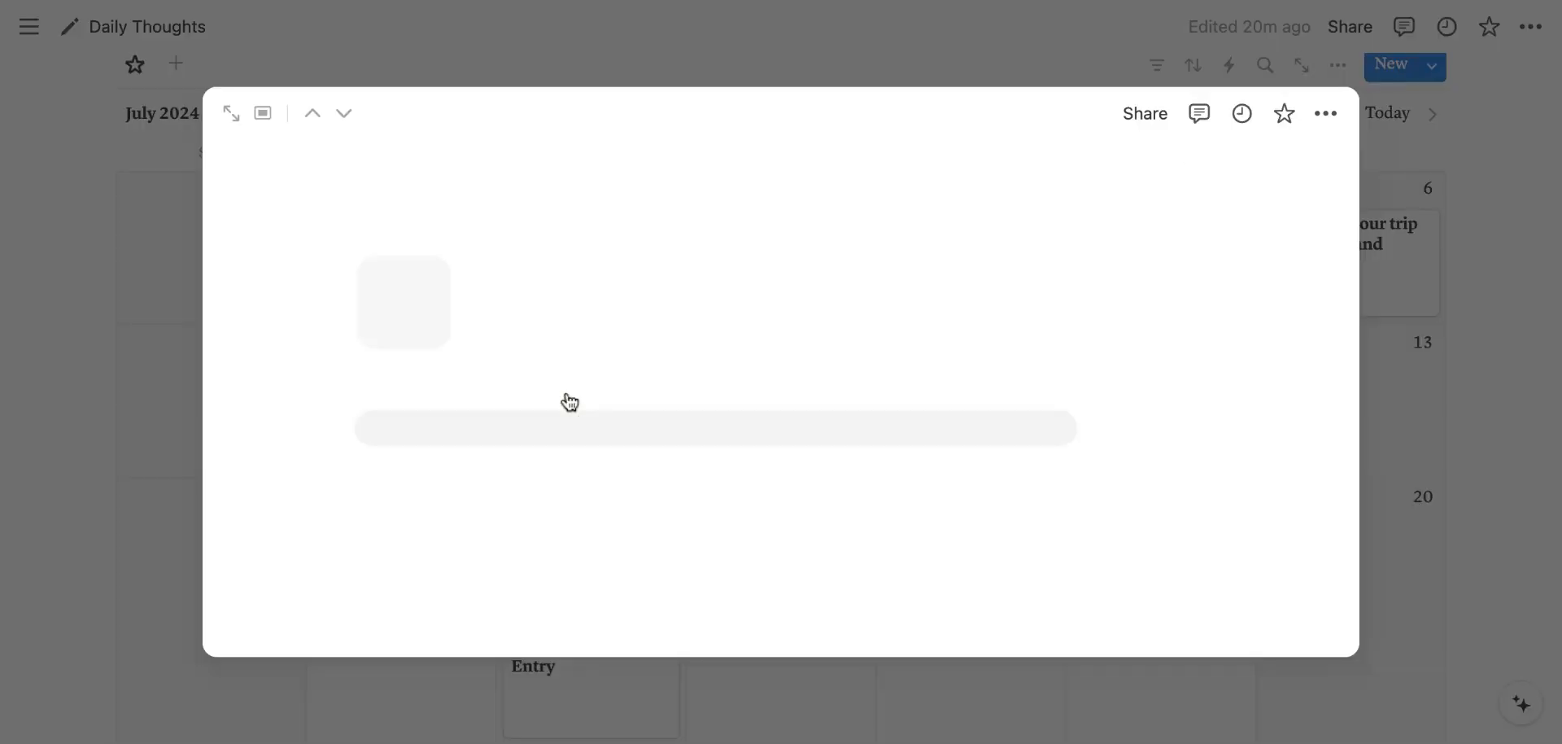
click(162, 442)
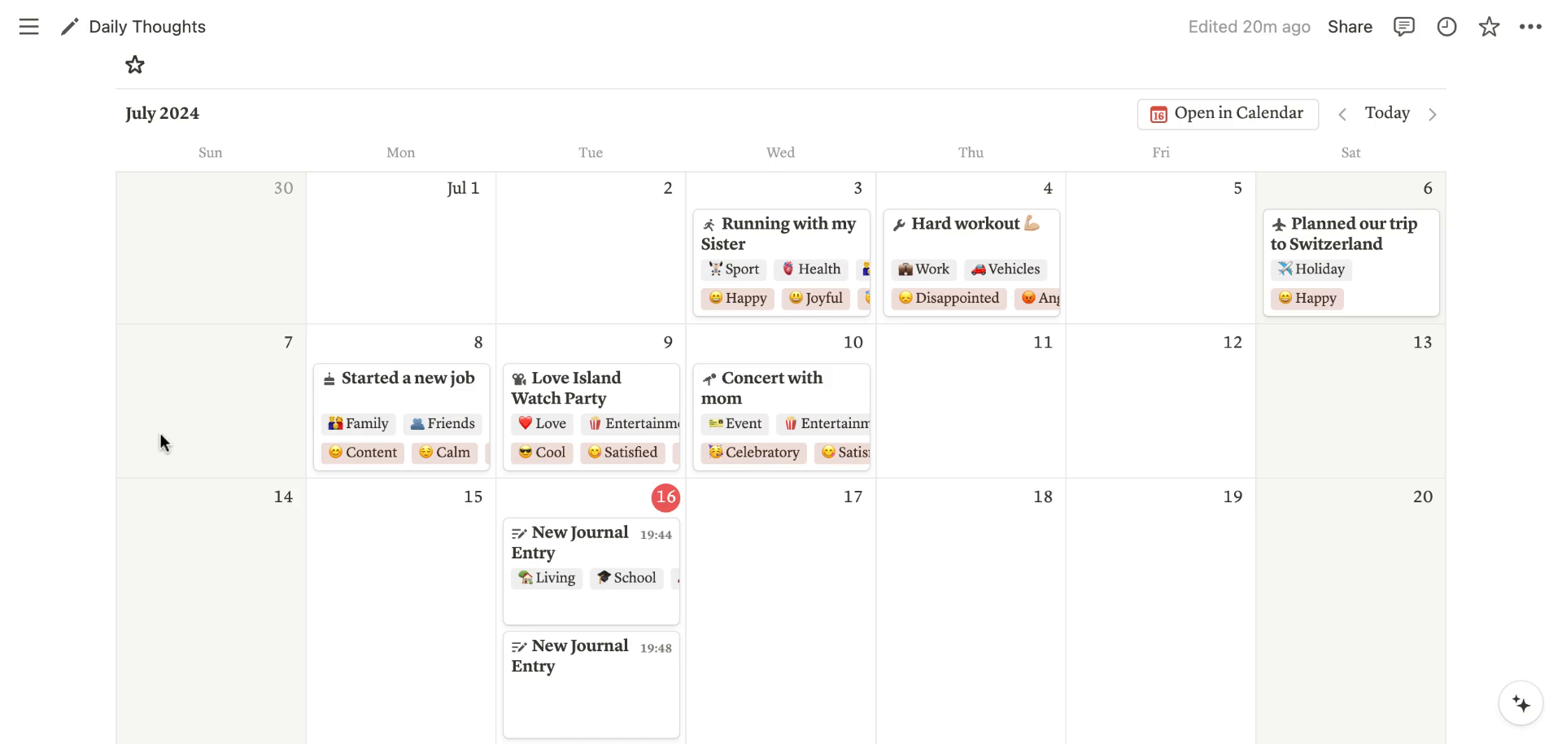
scroll(504, 464, down, 4)
scroll(504, 470, up, 4)
scroll(504, 472, up, 10)
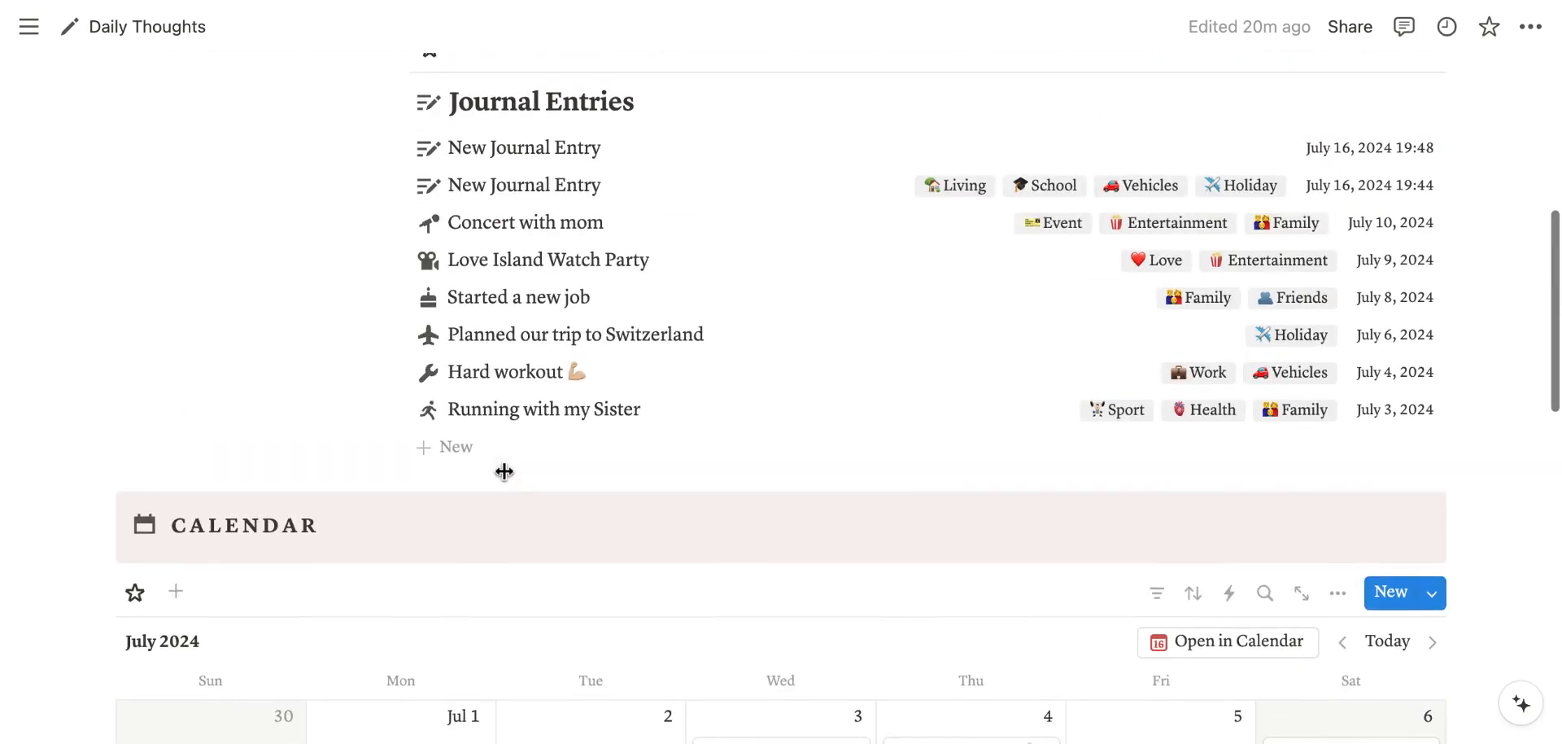